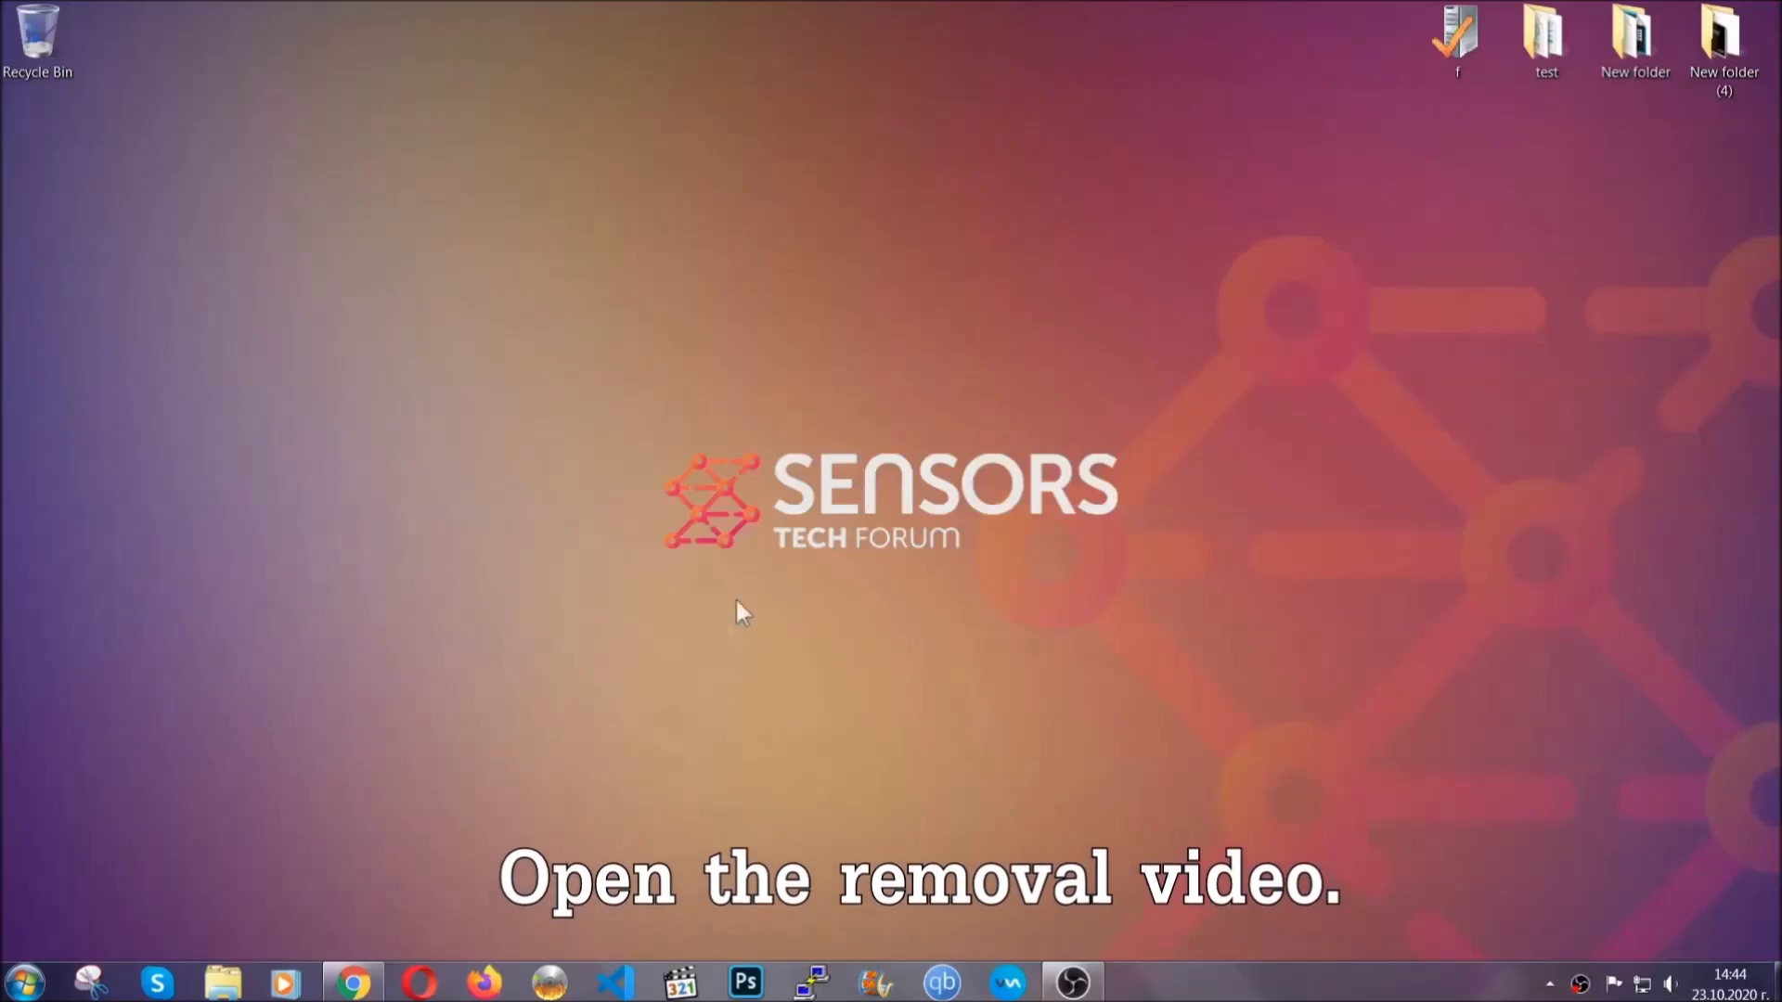
# Follow the removal video's description link to download SpyHunter-Installer.exe and launch it
pyautogui.click(353, 984)
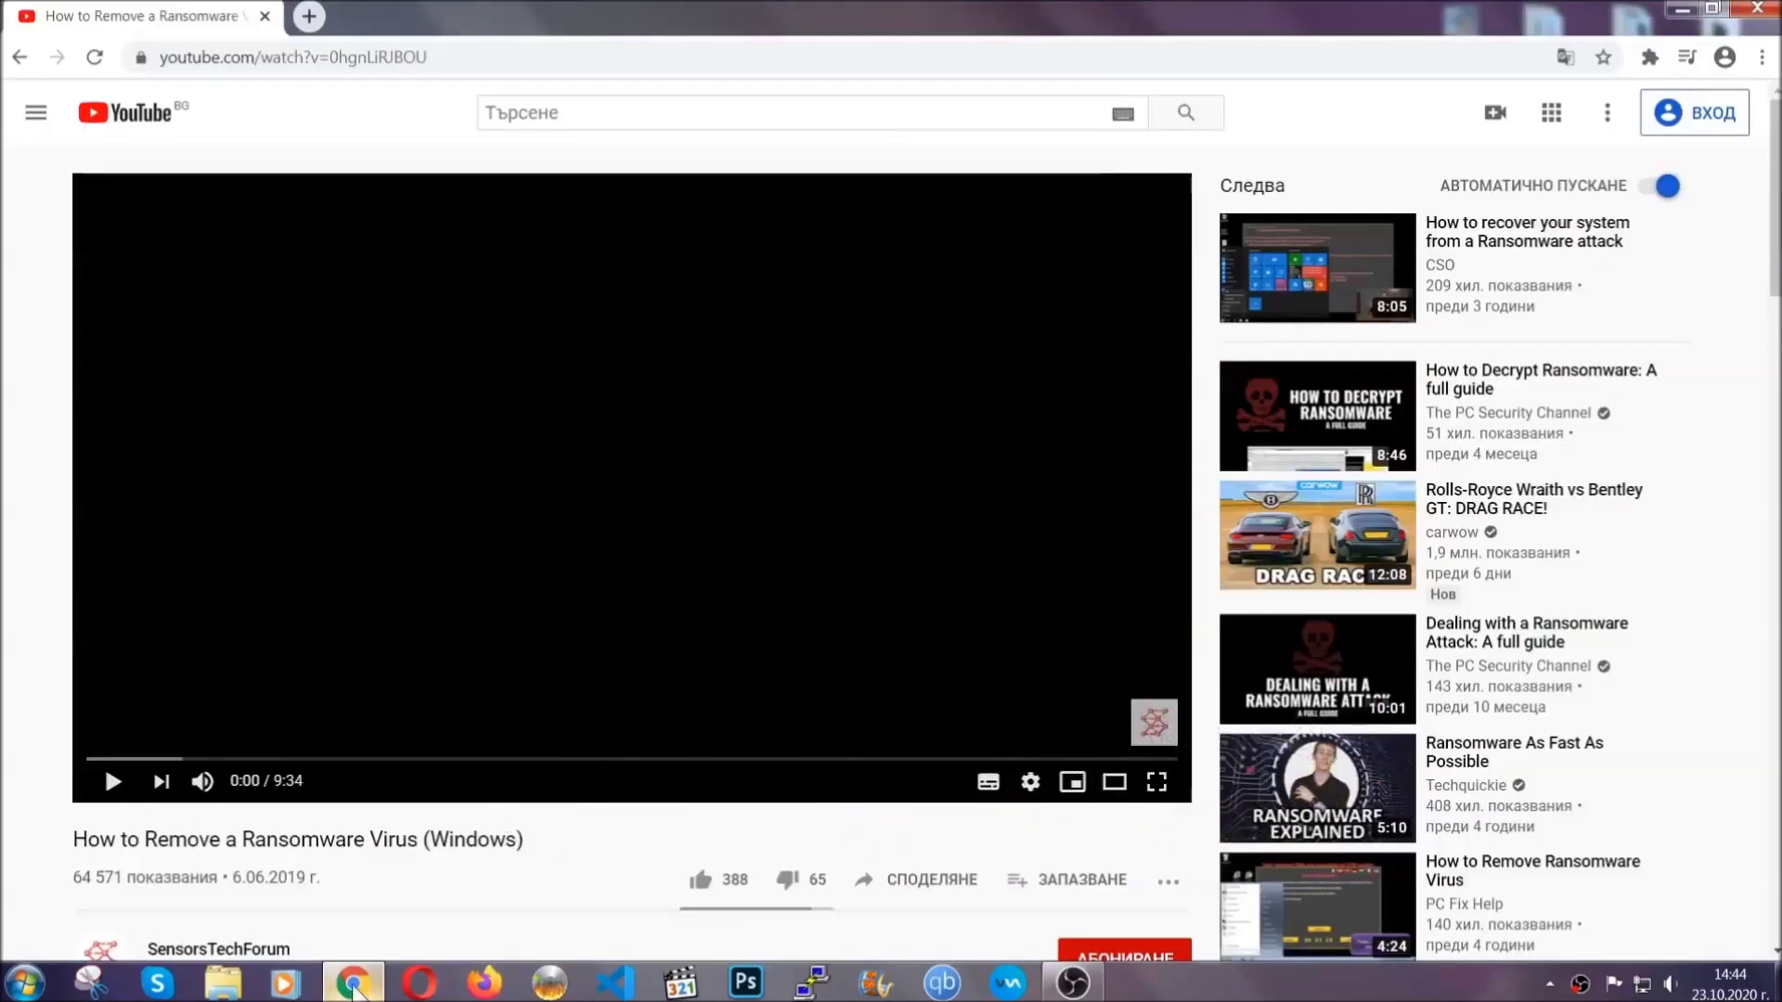
pyautogui.scroll(-4, 323, 756)
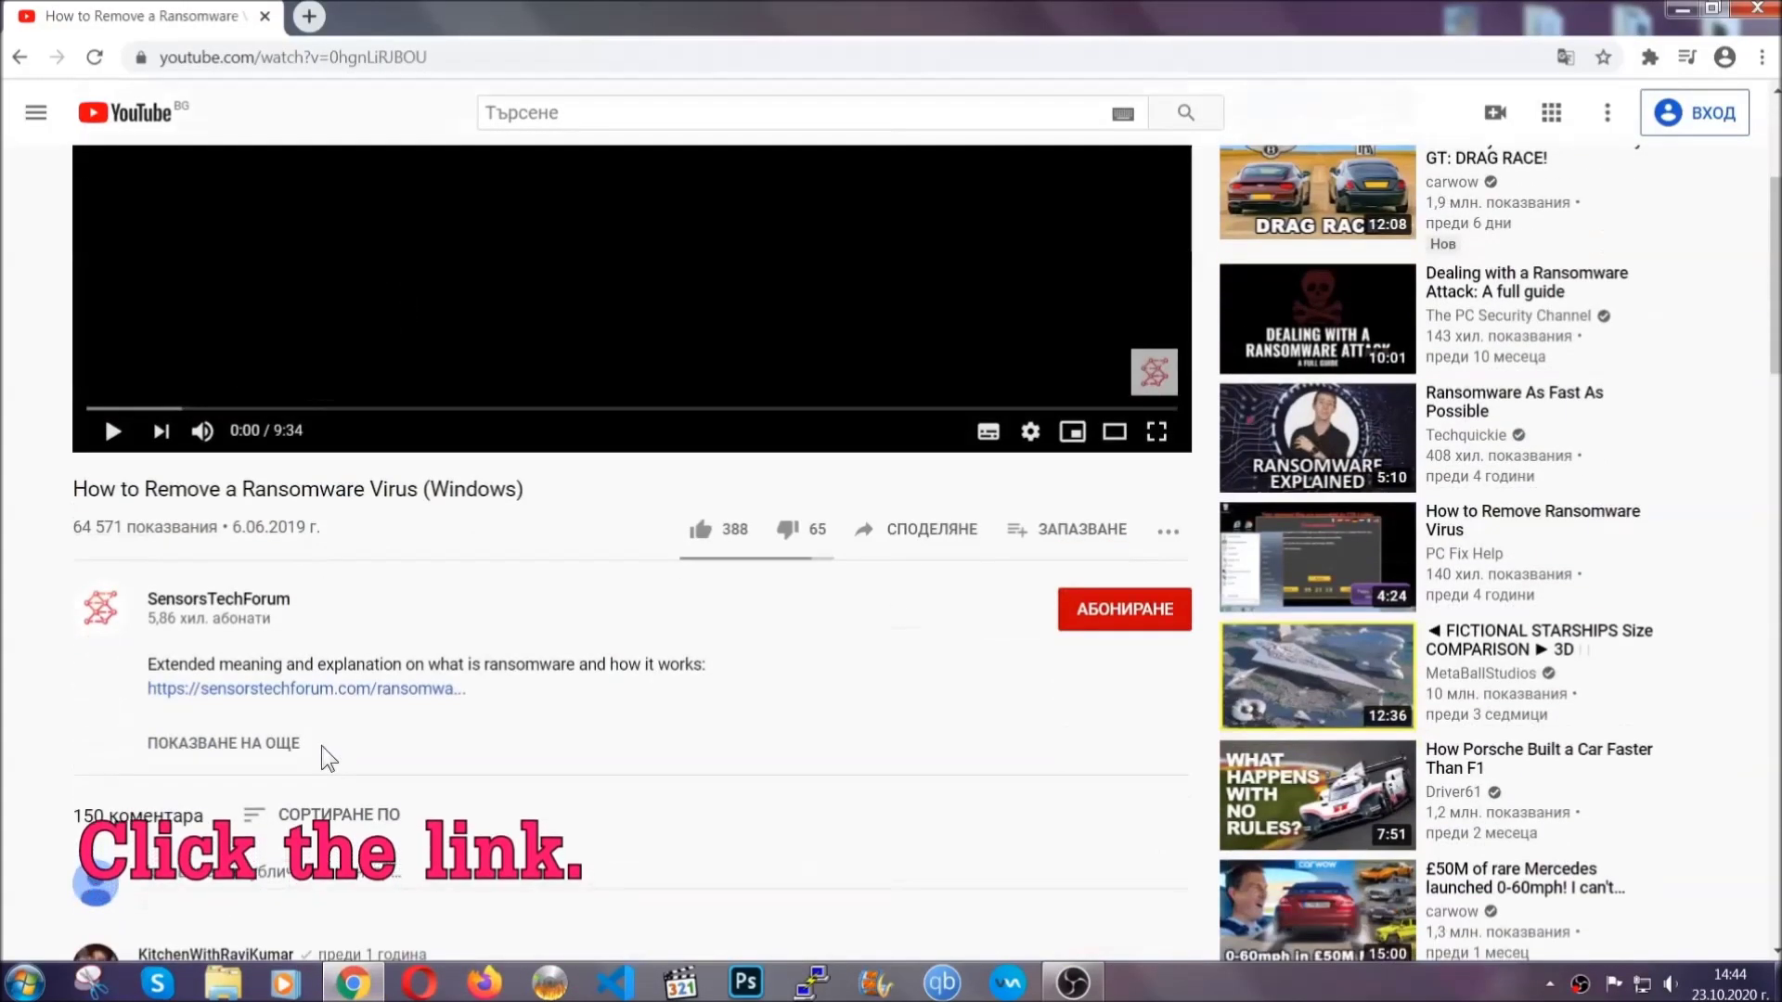
pyautogui.click(352, 690)
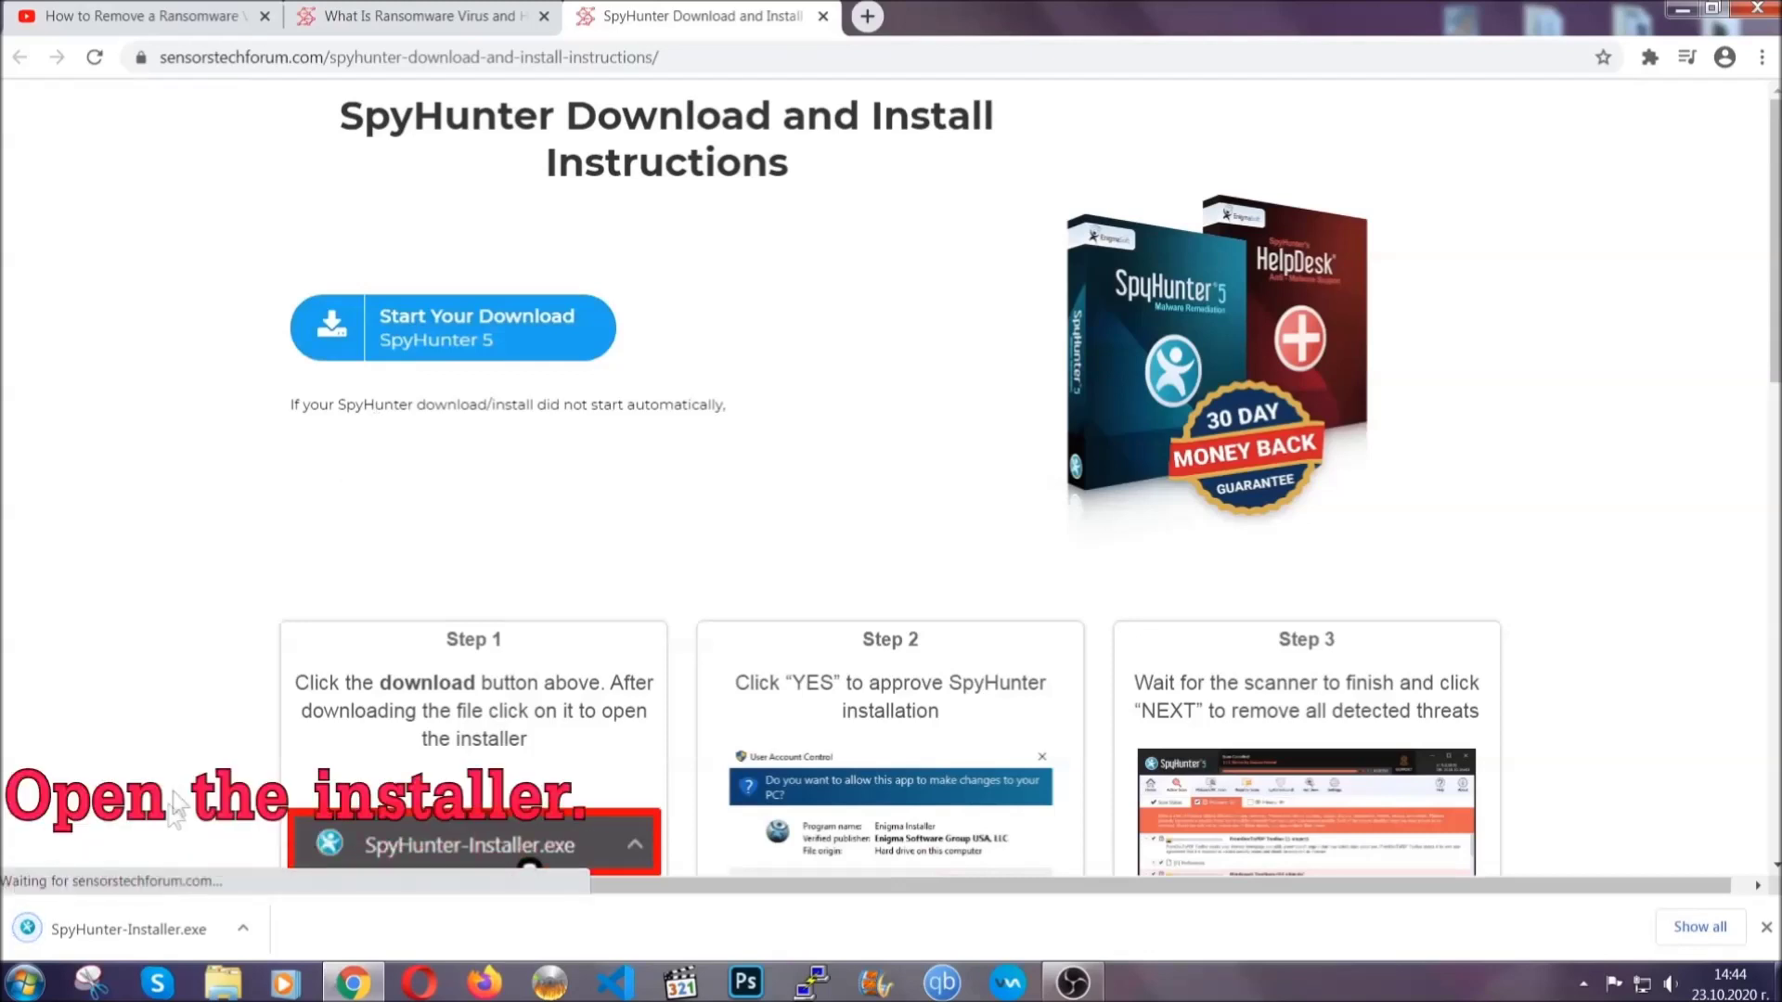
pyautogui.click(126, 926)
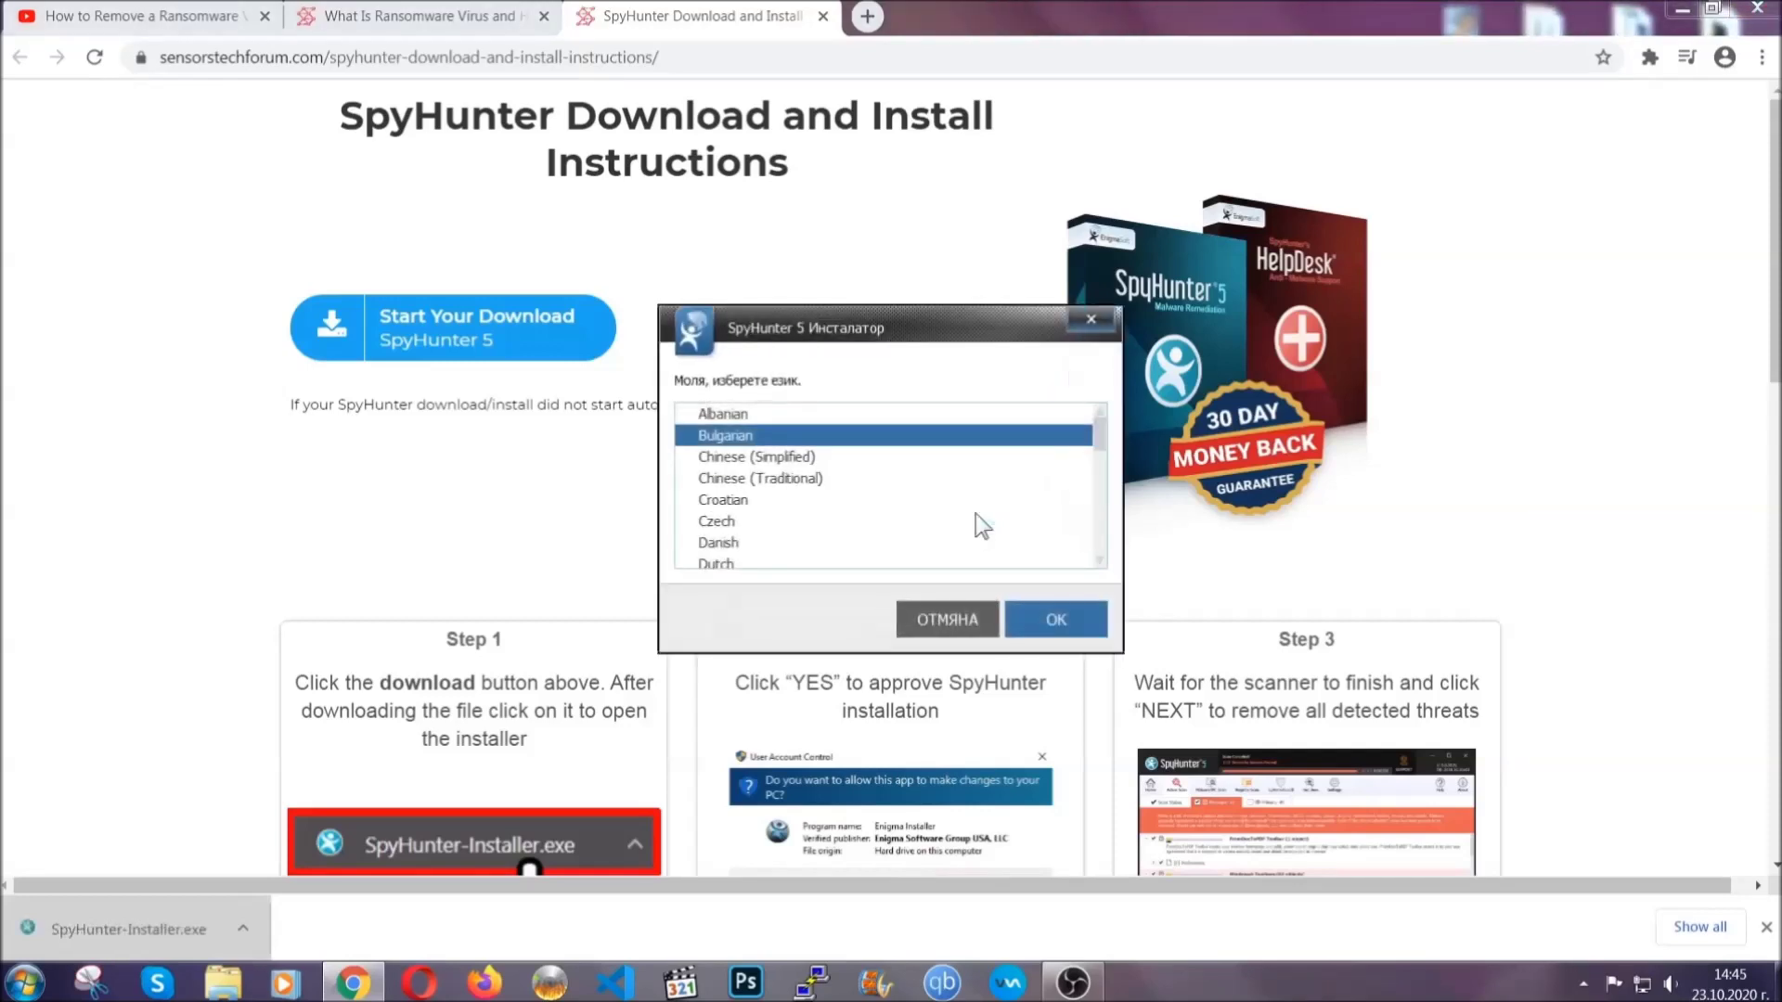
# Install SpyHunter 5 in English, accepting the EULA and Privacy Policy, then finish setup
pyautogui.scroll(-2, 931, 511)
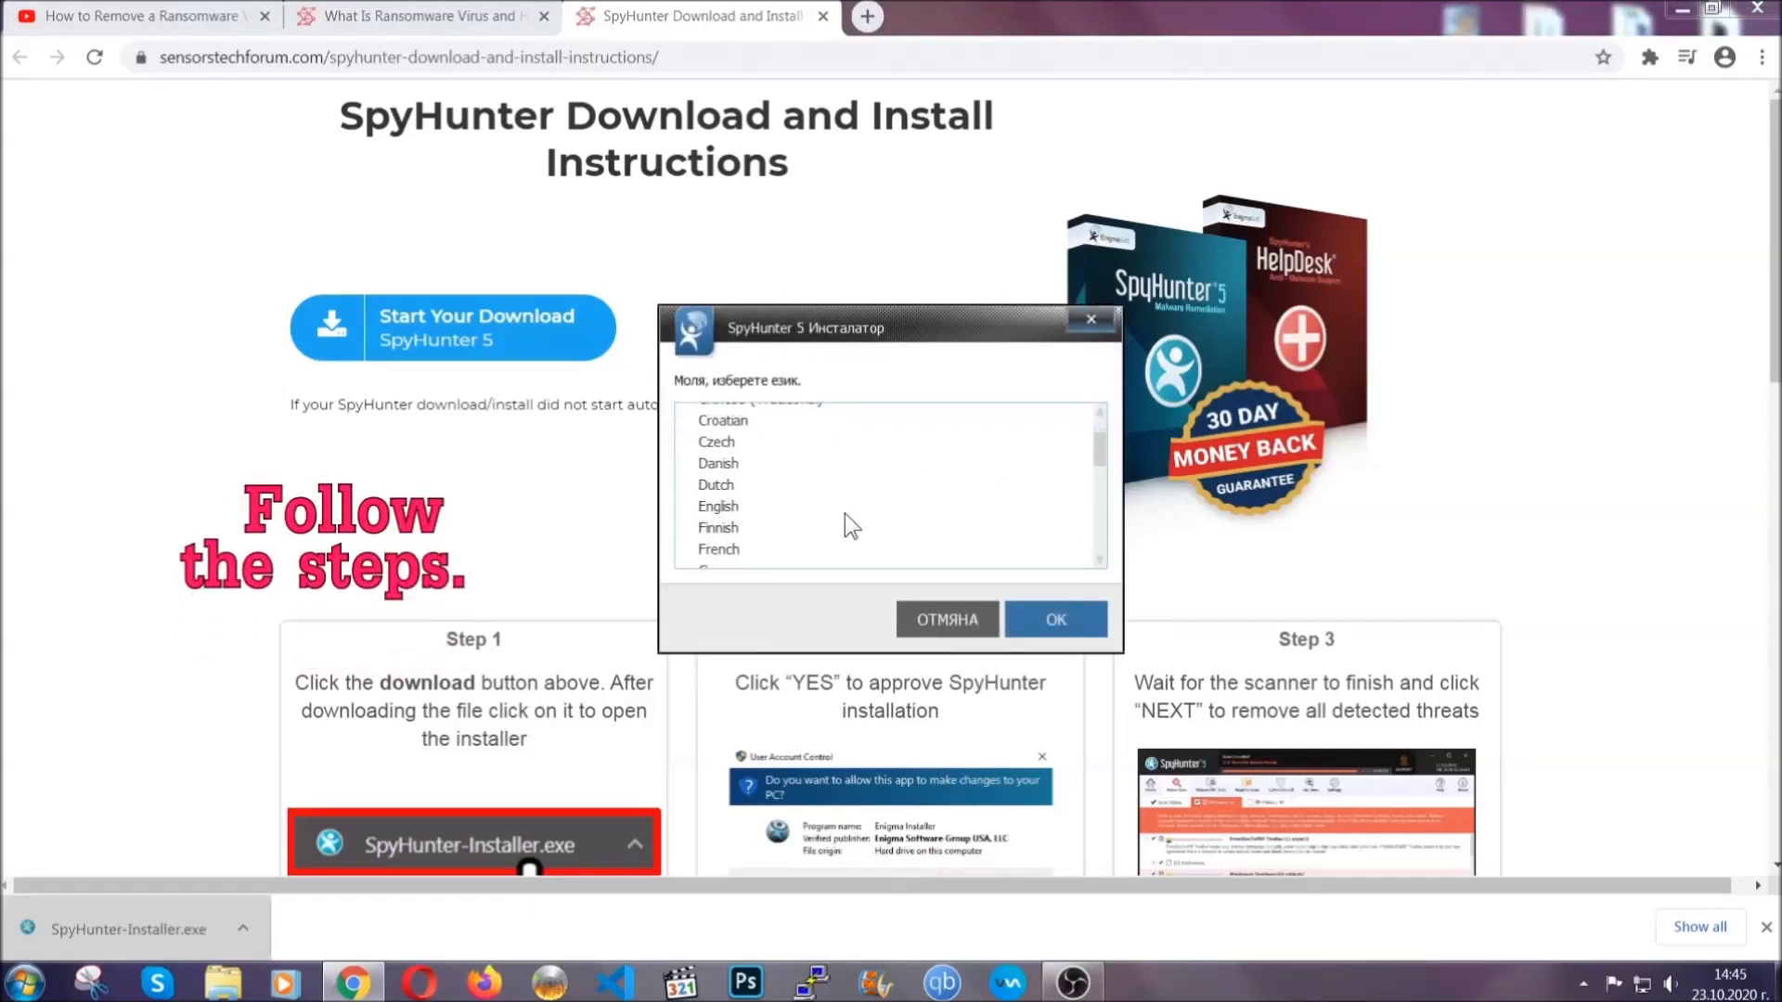
pyautogui.click(840, 509)
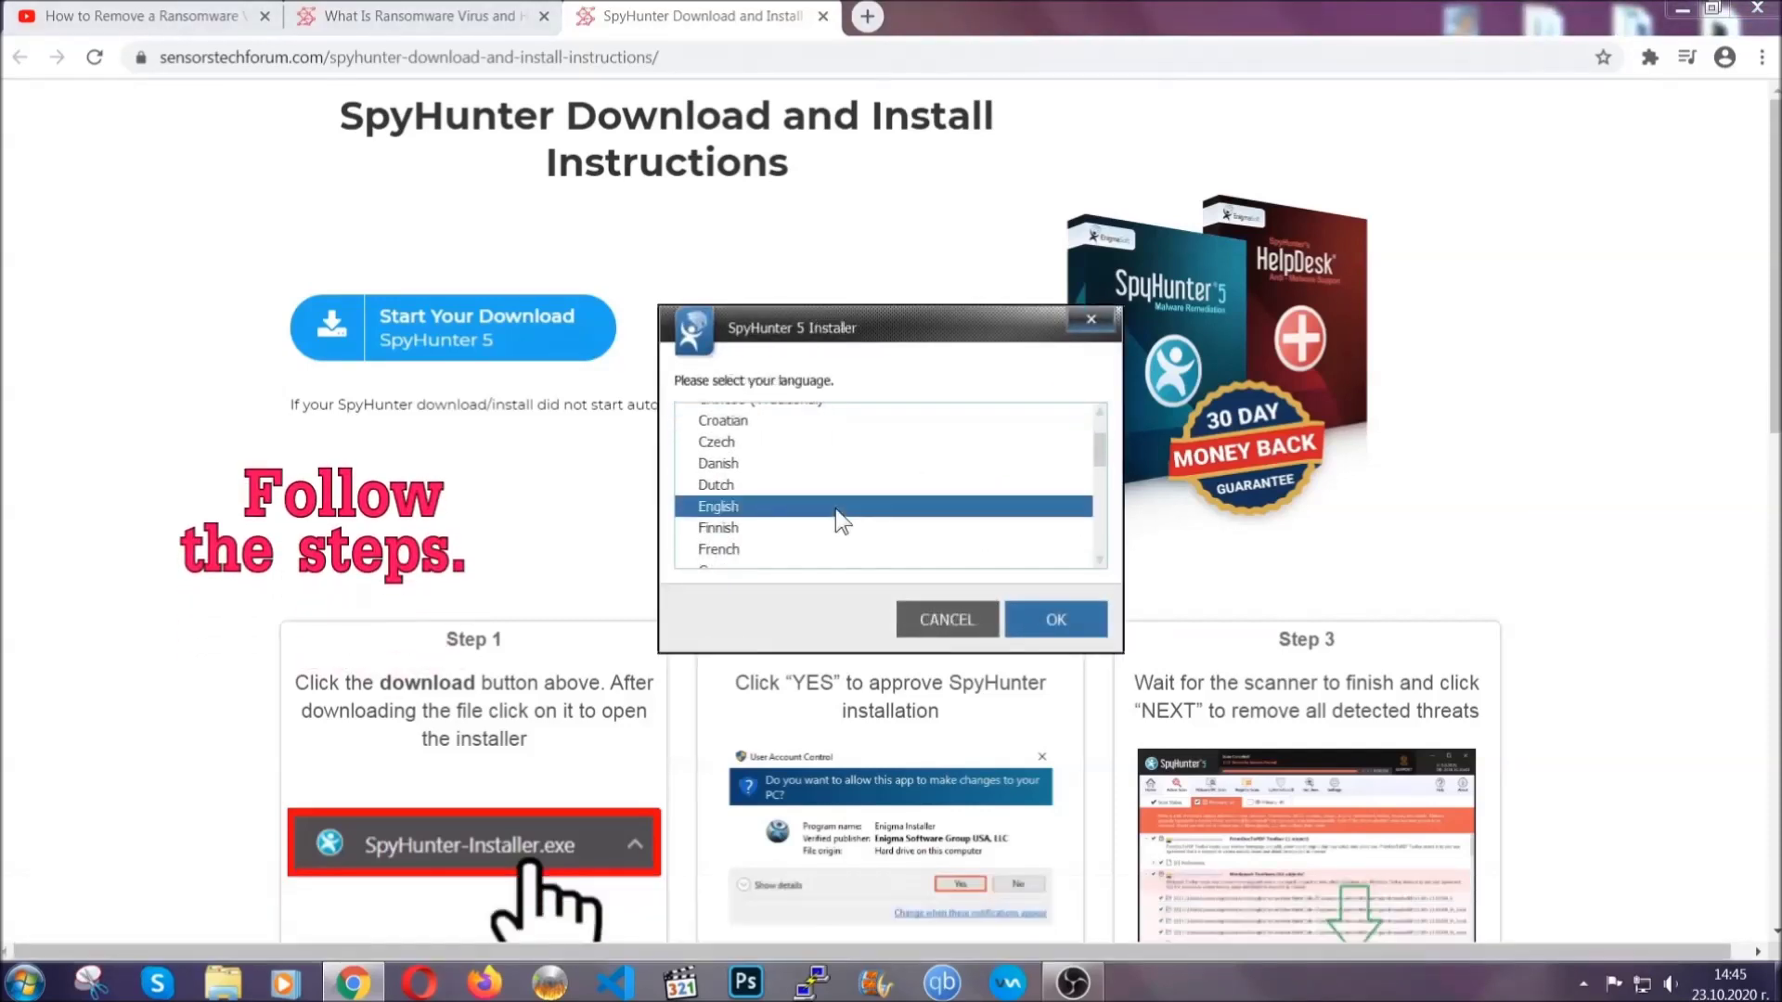
pyautogui.click(1041, 619)
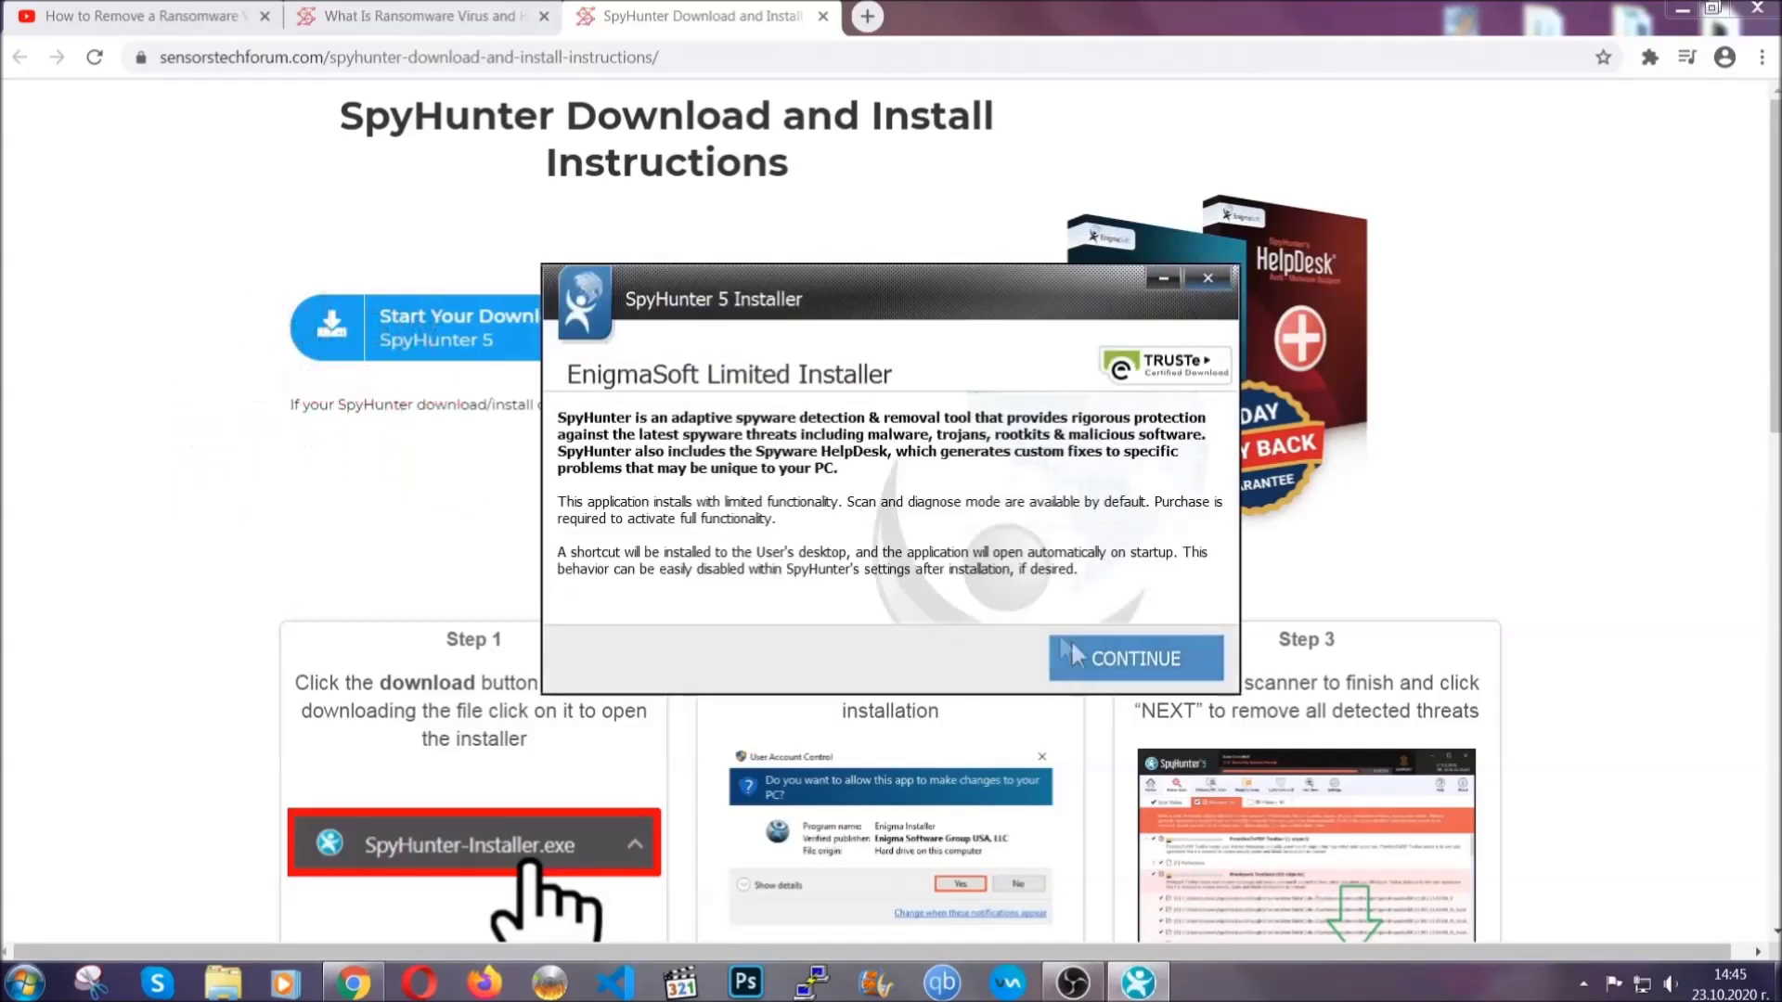
pyautogui.click(1074, 649)
pyautogui.click(1021, 603)
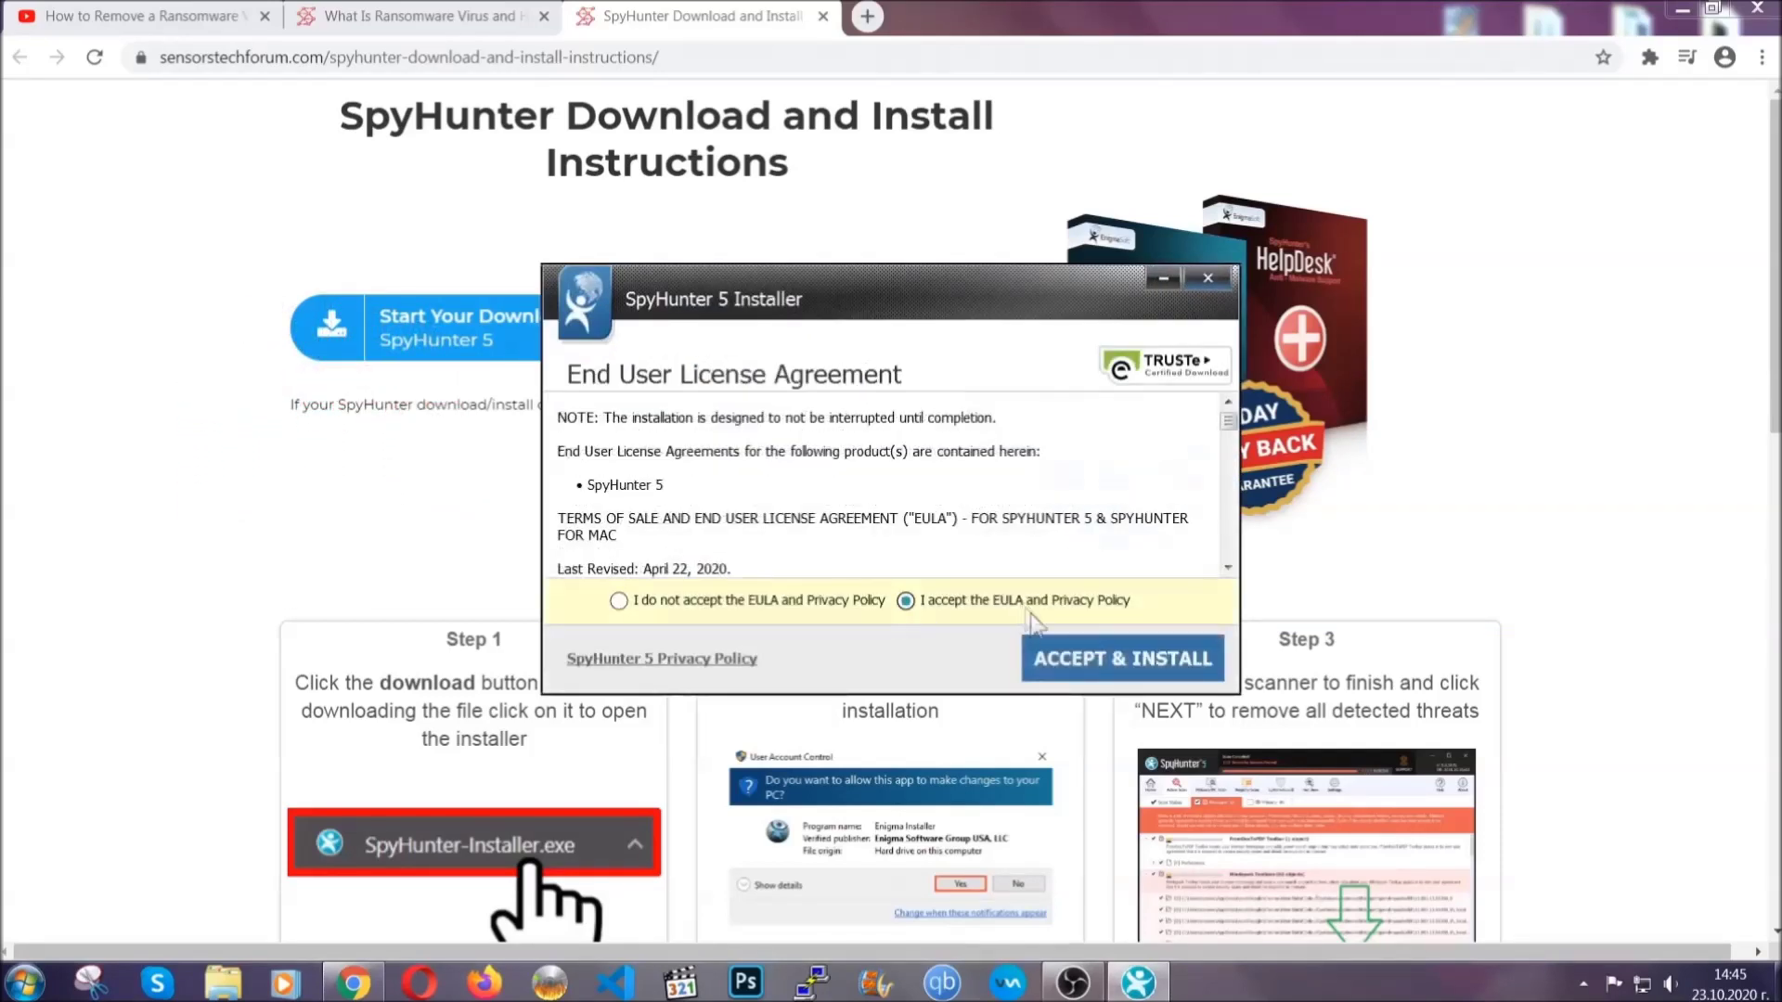
pyautogui.click(1064, 657)
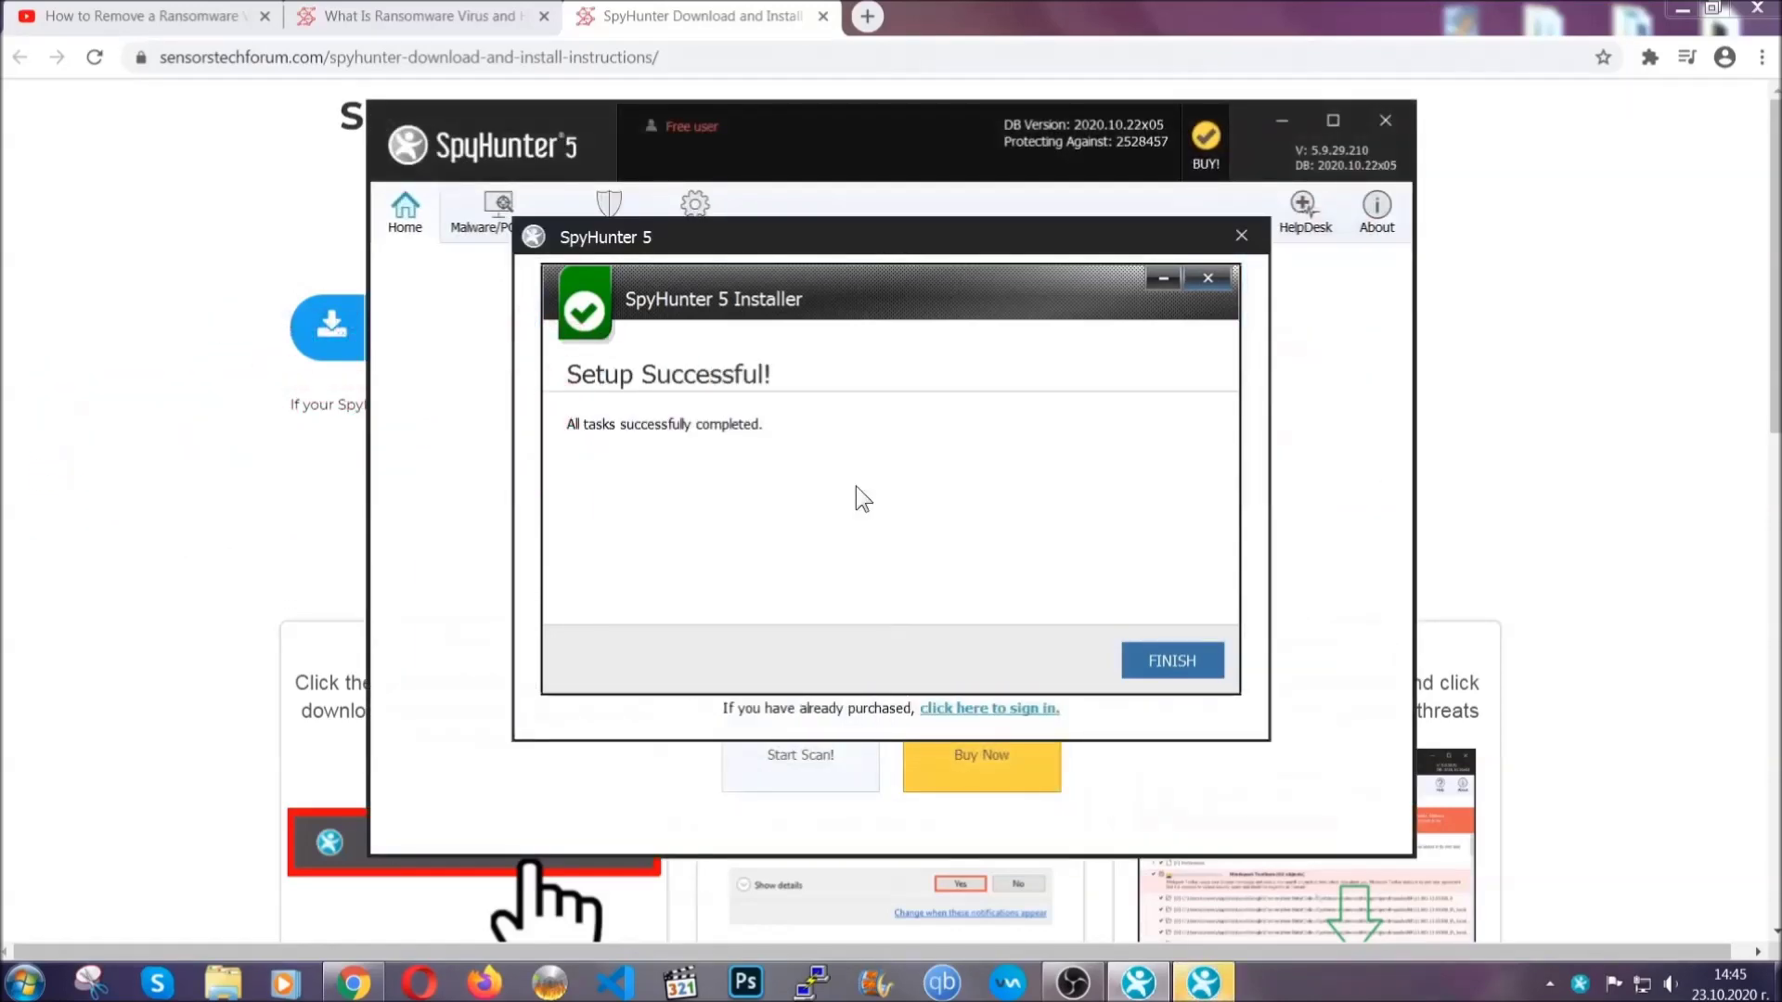
pyautogui.click(1139, 665)
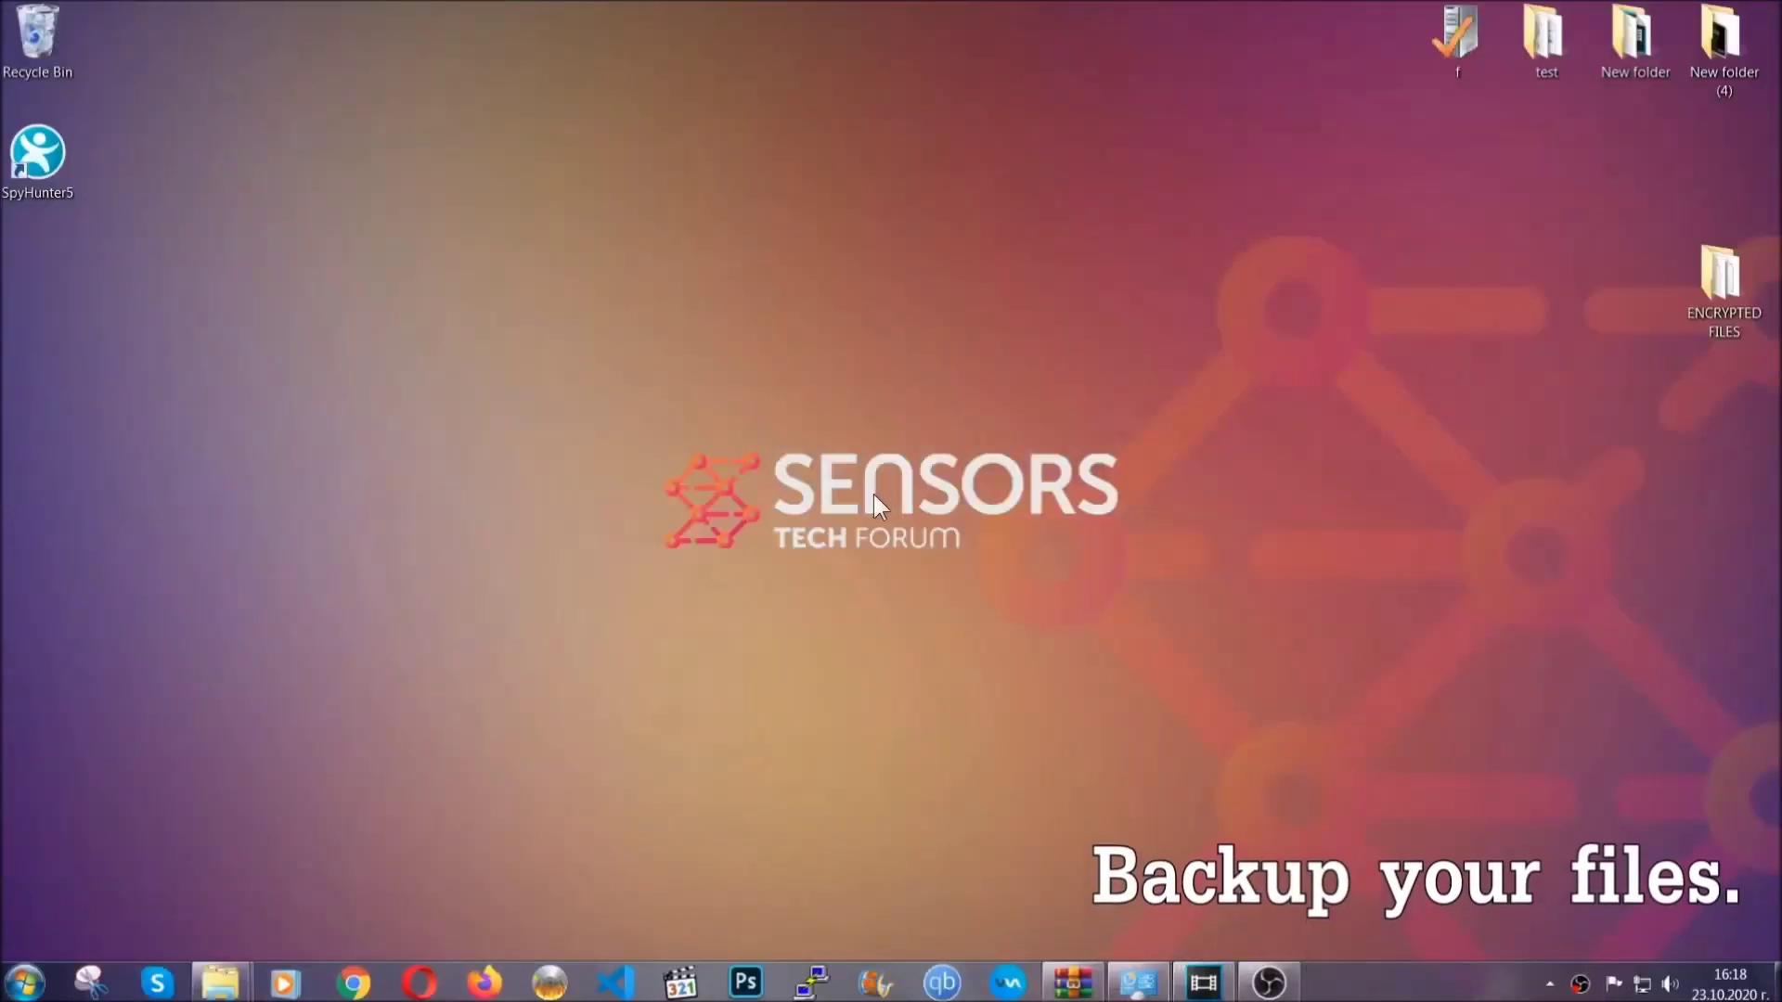
# Copy all six .efji files from the ENCRYPTED FILES folder
pyautogui.doubleClick(1711, 286)
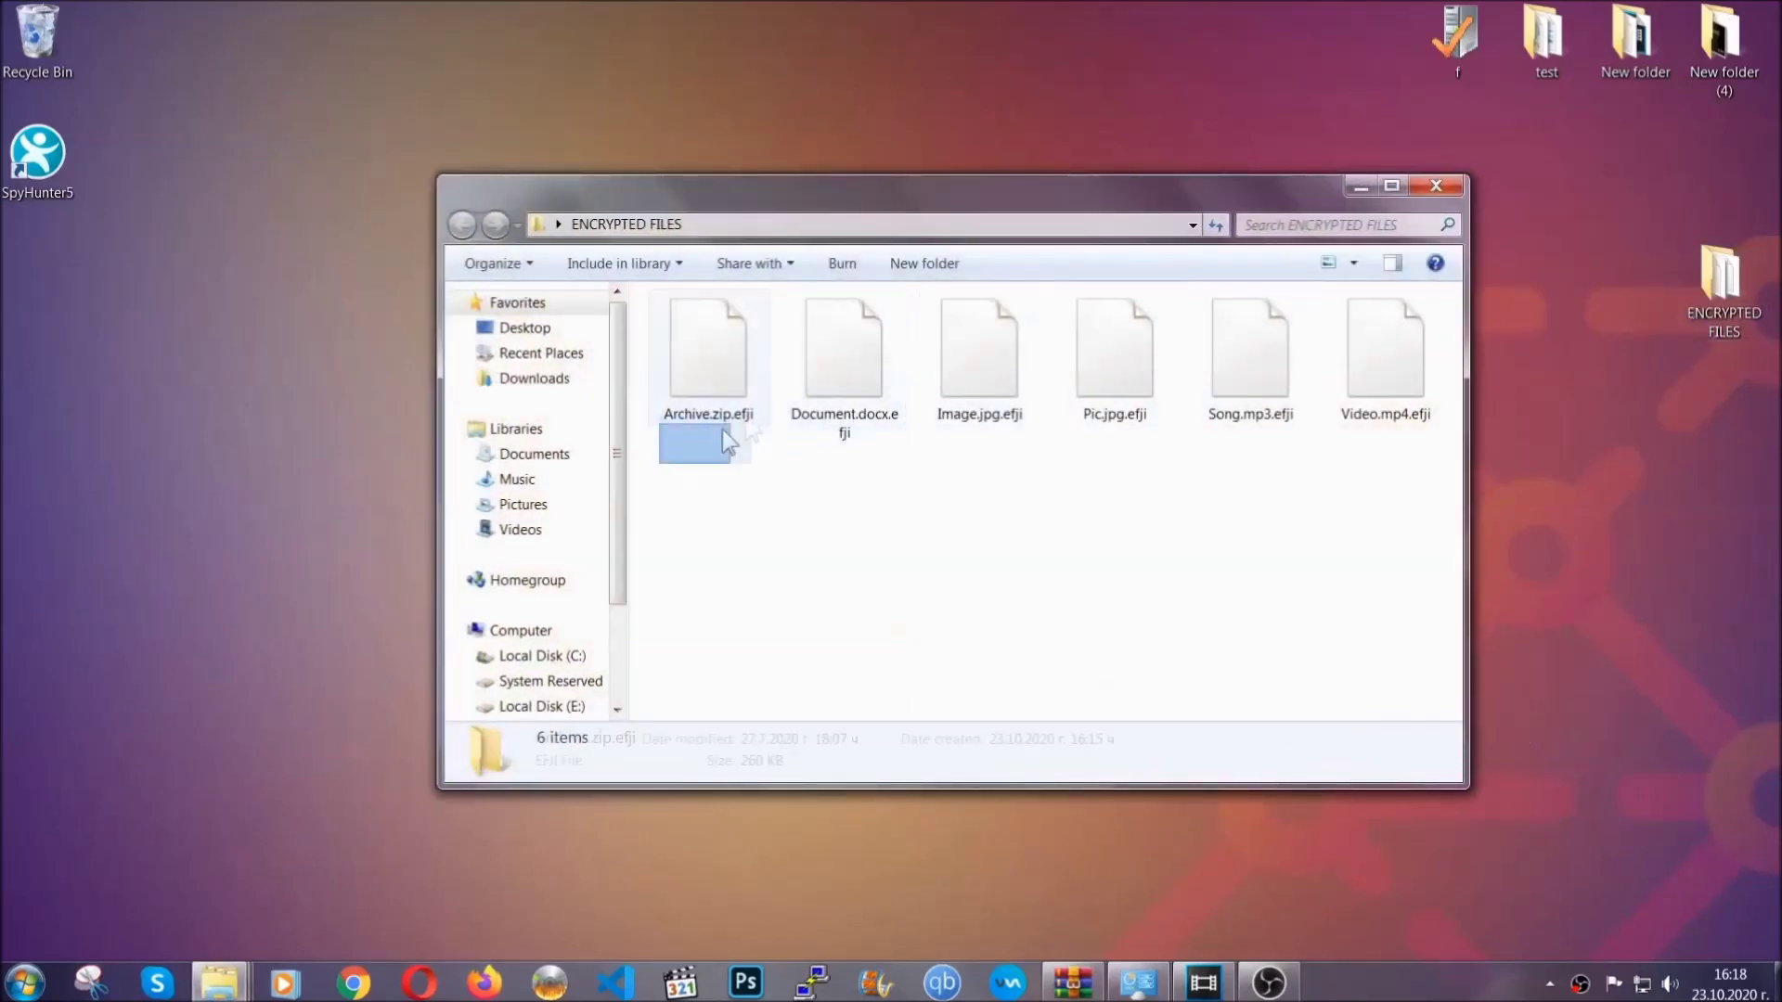
pyautogui.moveTo(723, 432); pyautogui.dragTo(1393, 330)
pyautogui.rightClick(1394, 330)
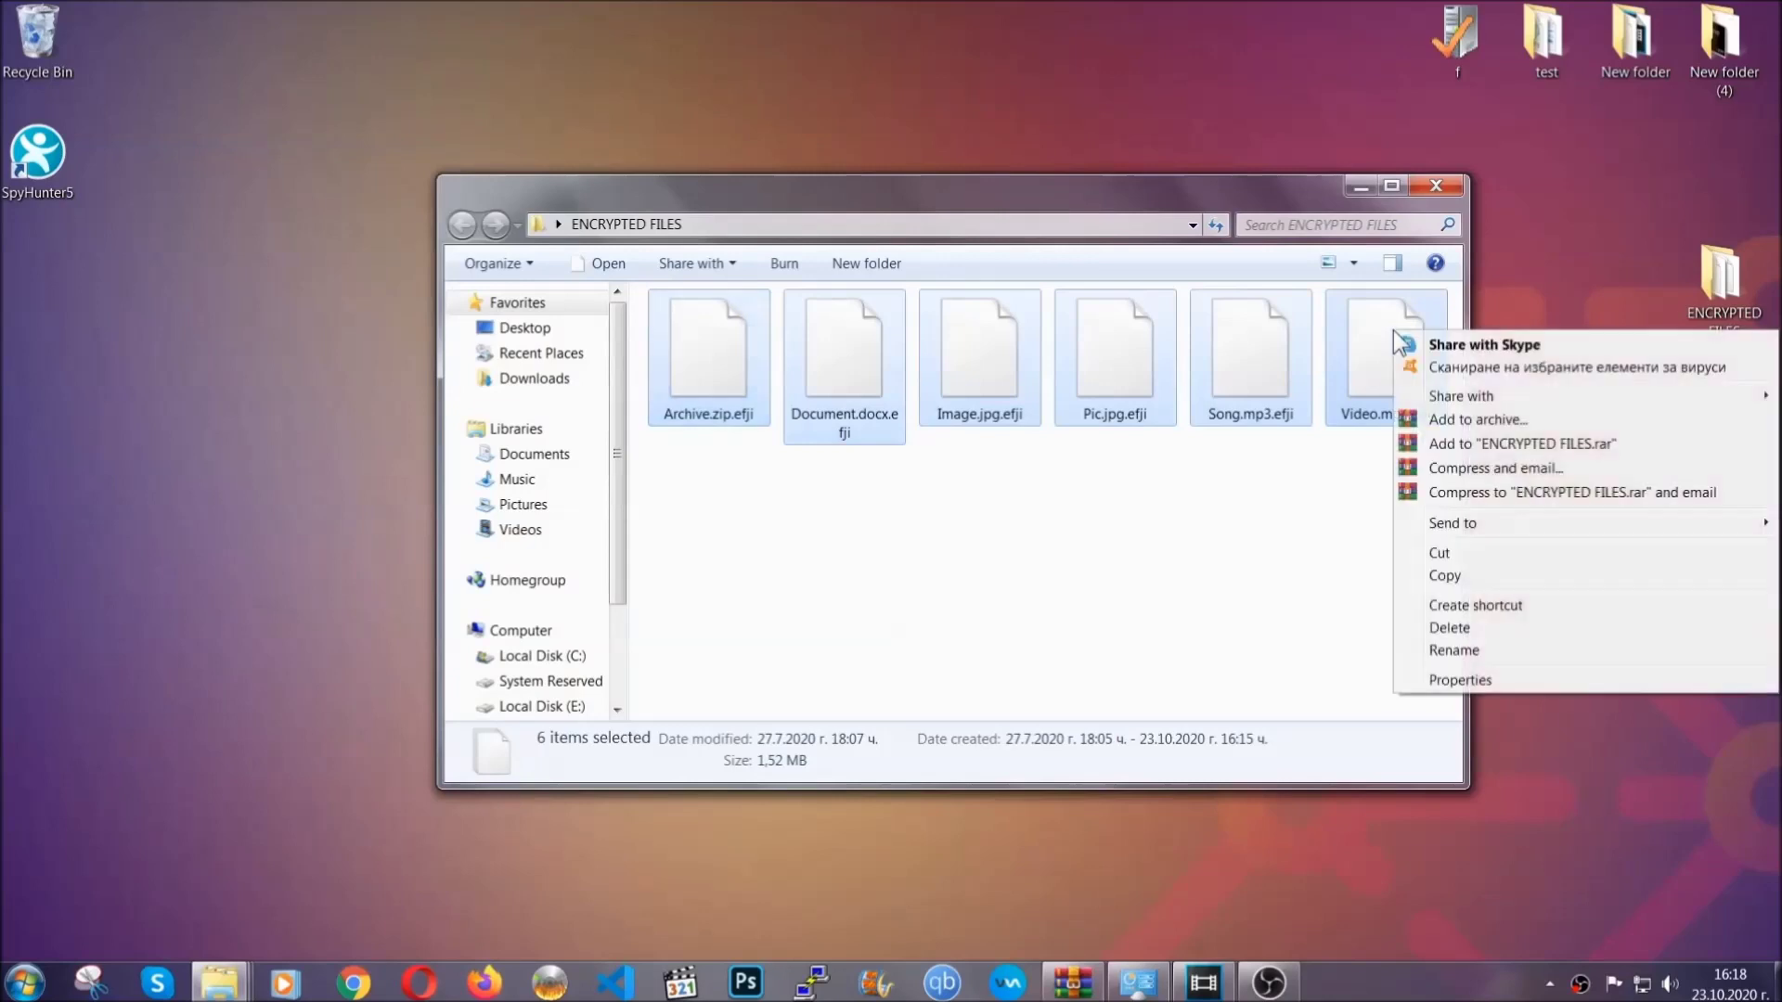
pyautogui.click(1442, 576)
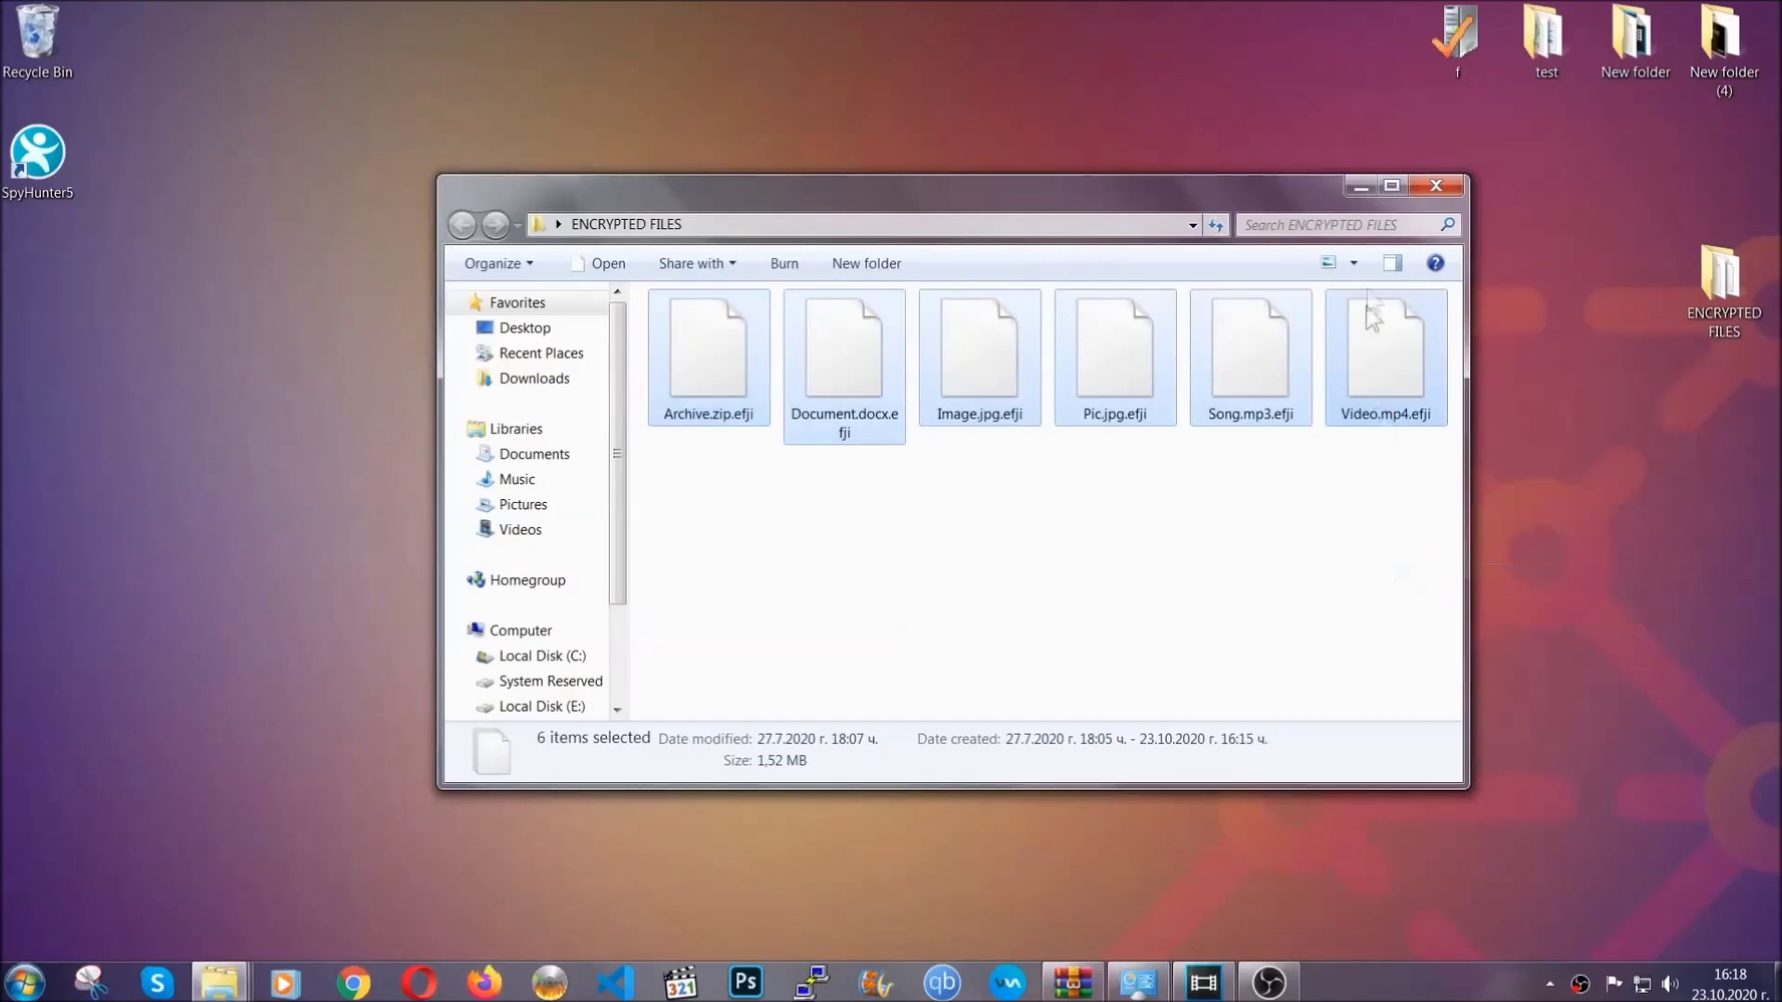
pyautogui.click(1360, 187)
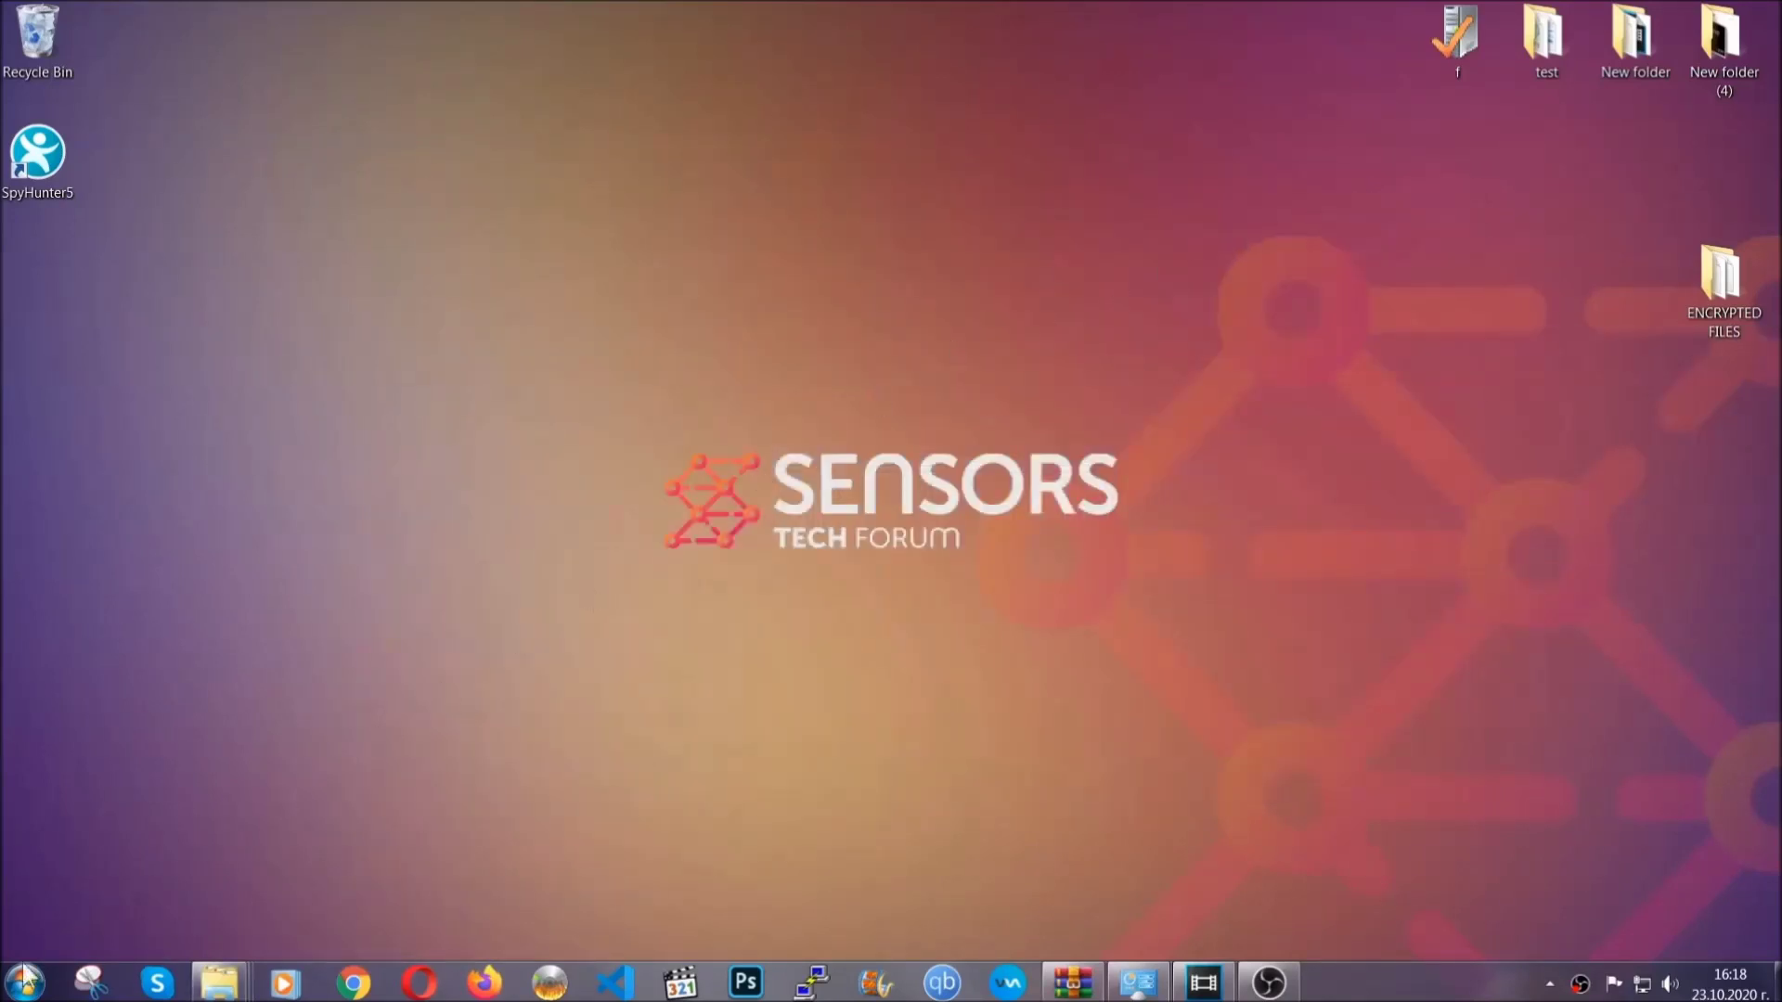
# Paste the six files onto FLASH DRIVE (H:) and close the drive window
pyautogui.click(24, 981)
pyautogui.click(338, 695)
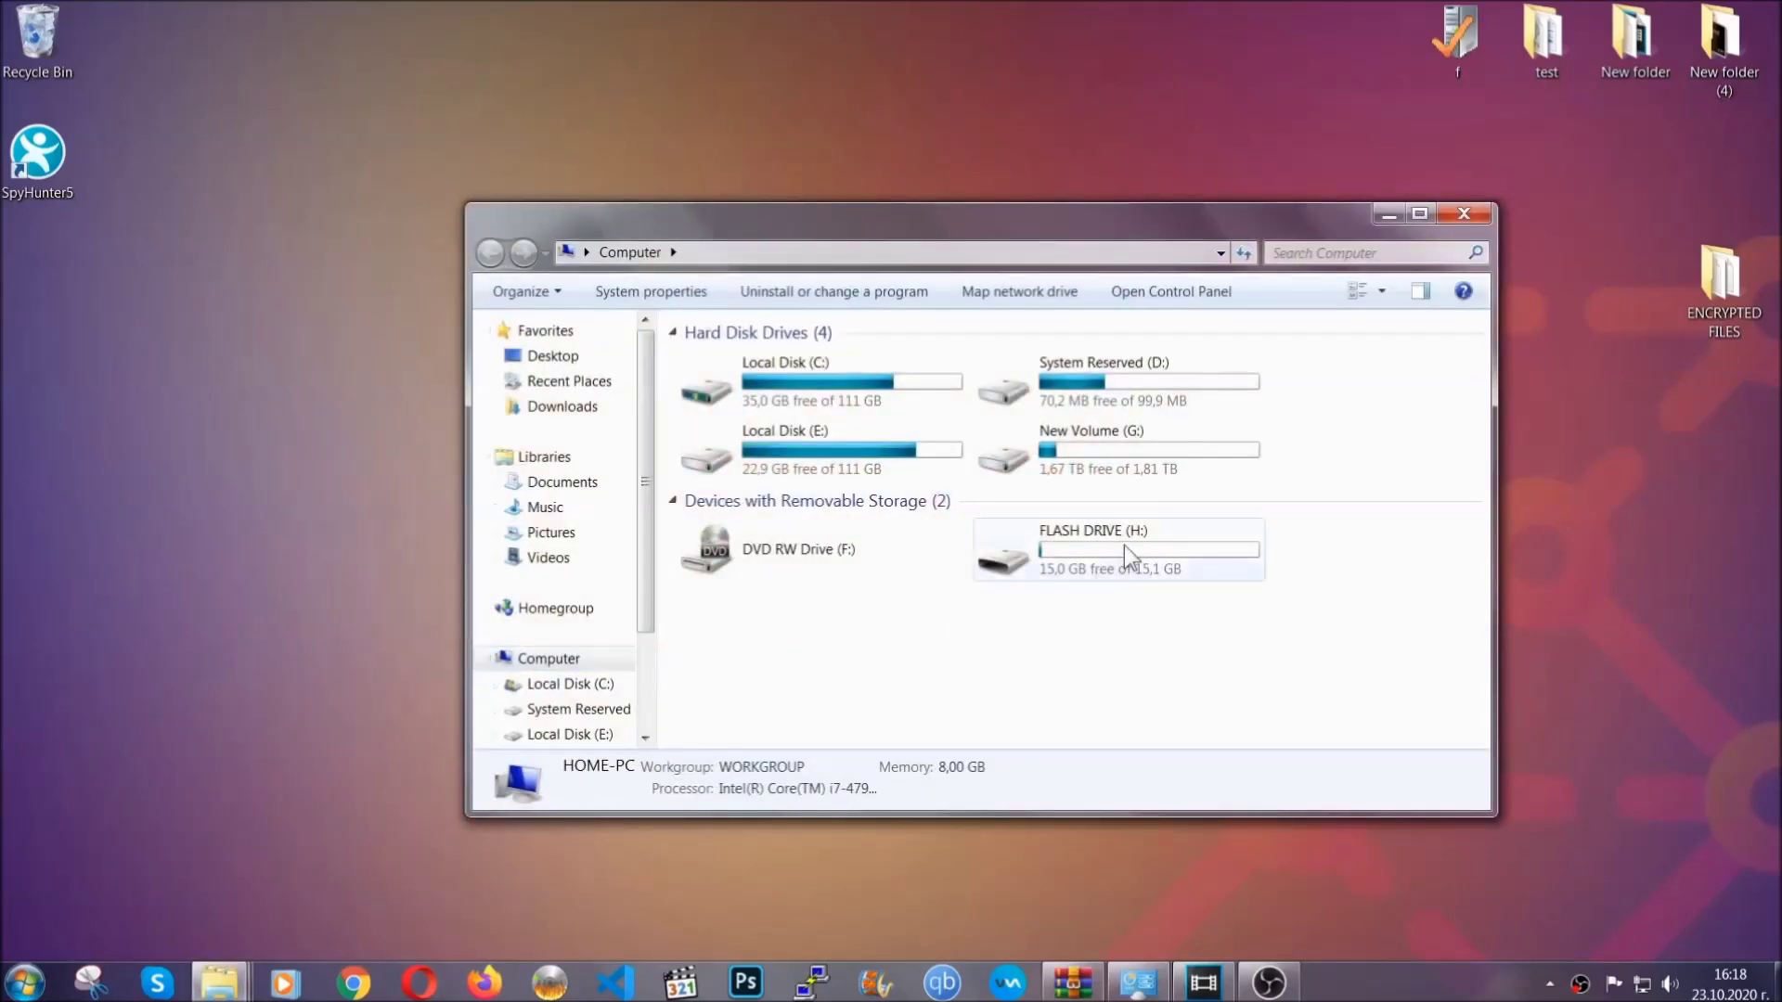
pyautogui.doubleClick(1123, 544)
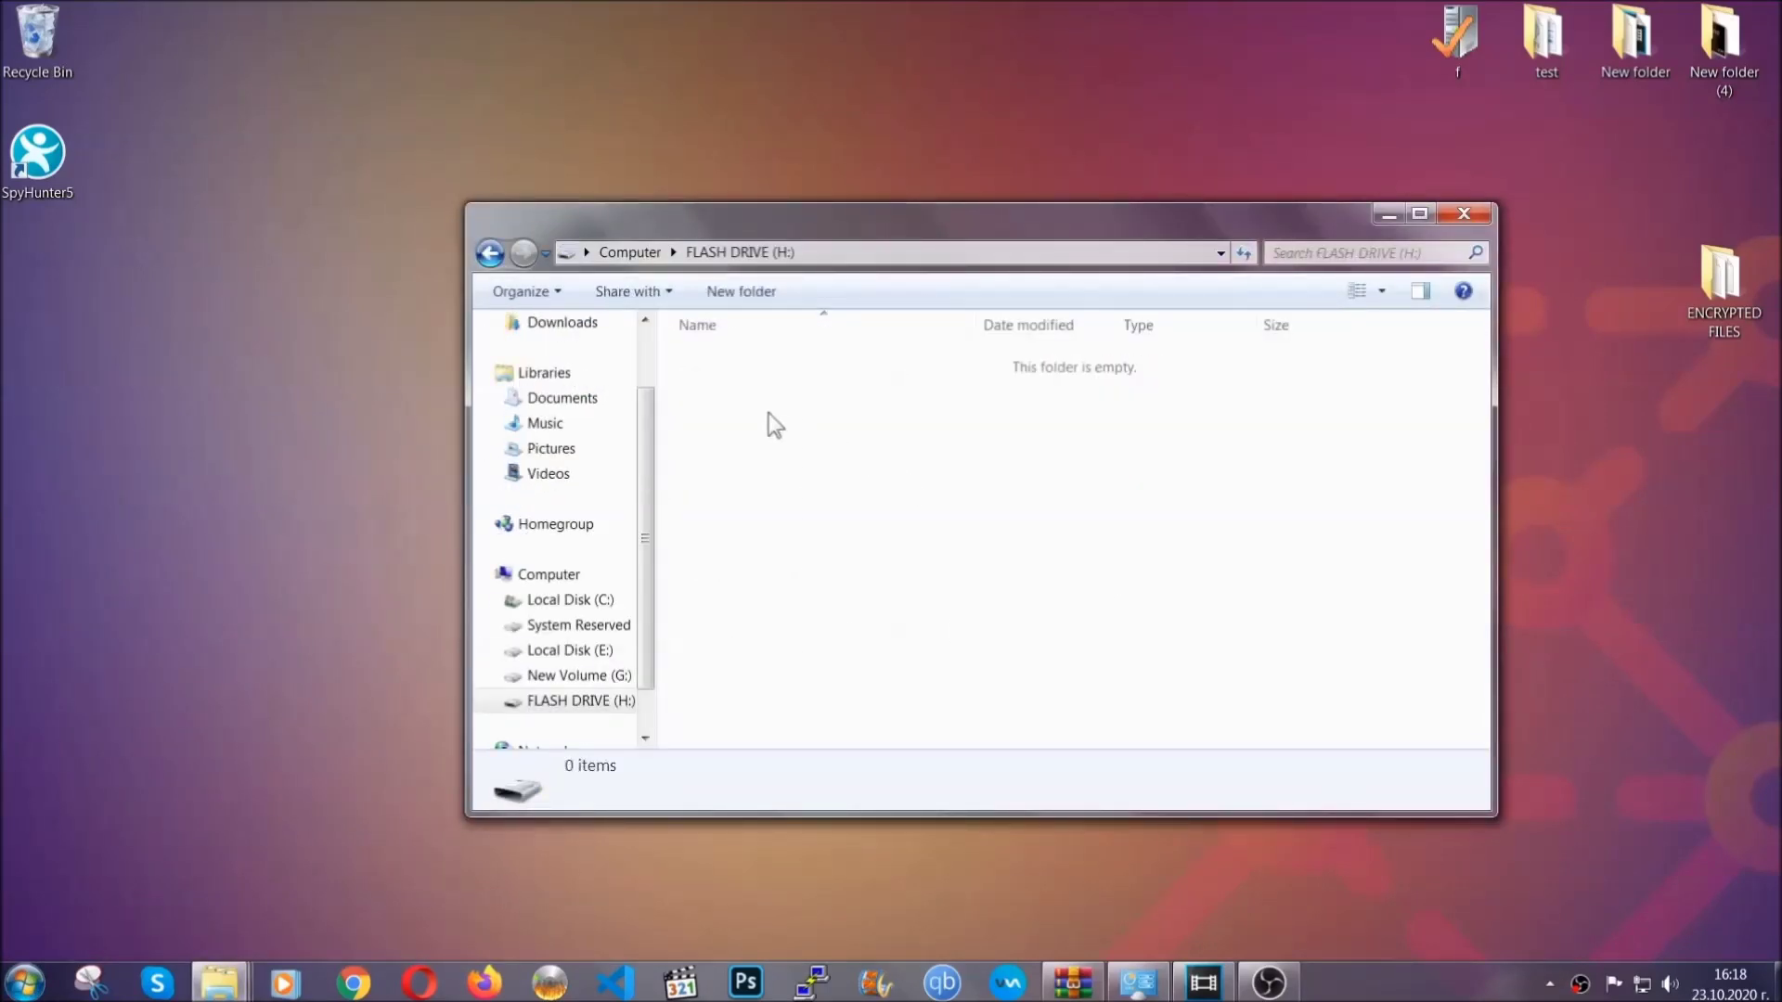
pyautogui.rightClick(769, 414)
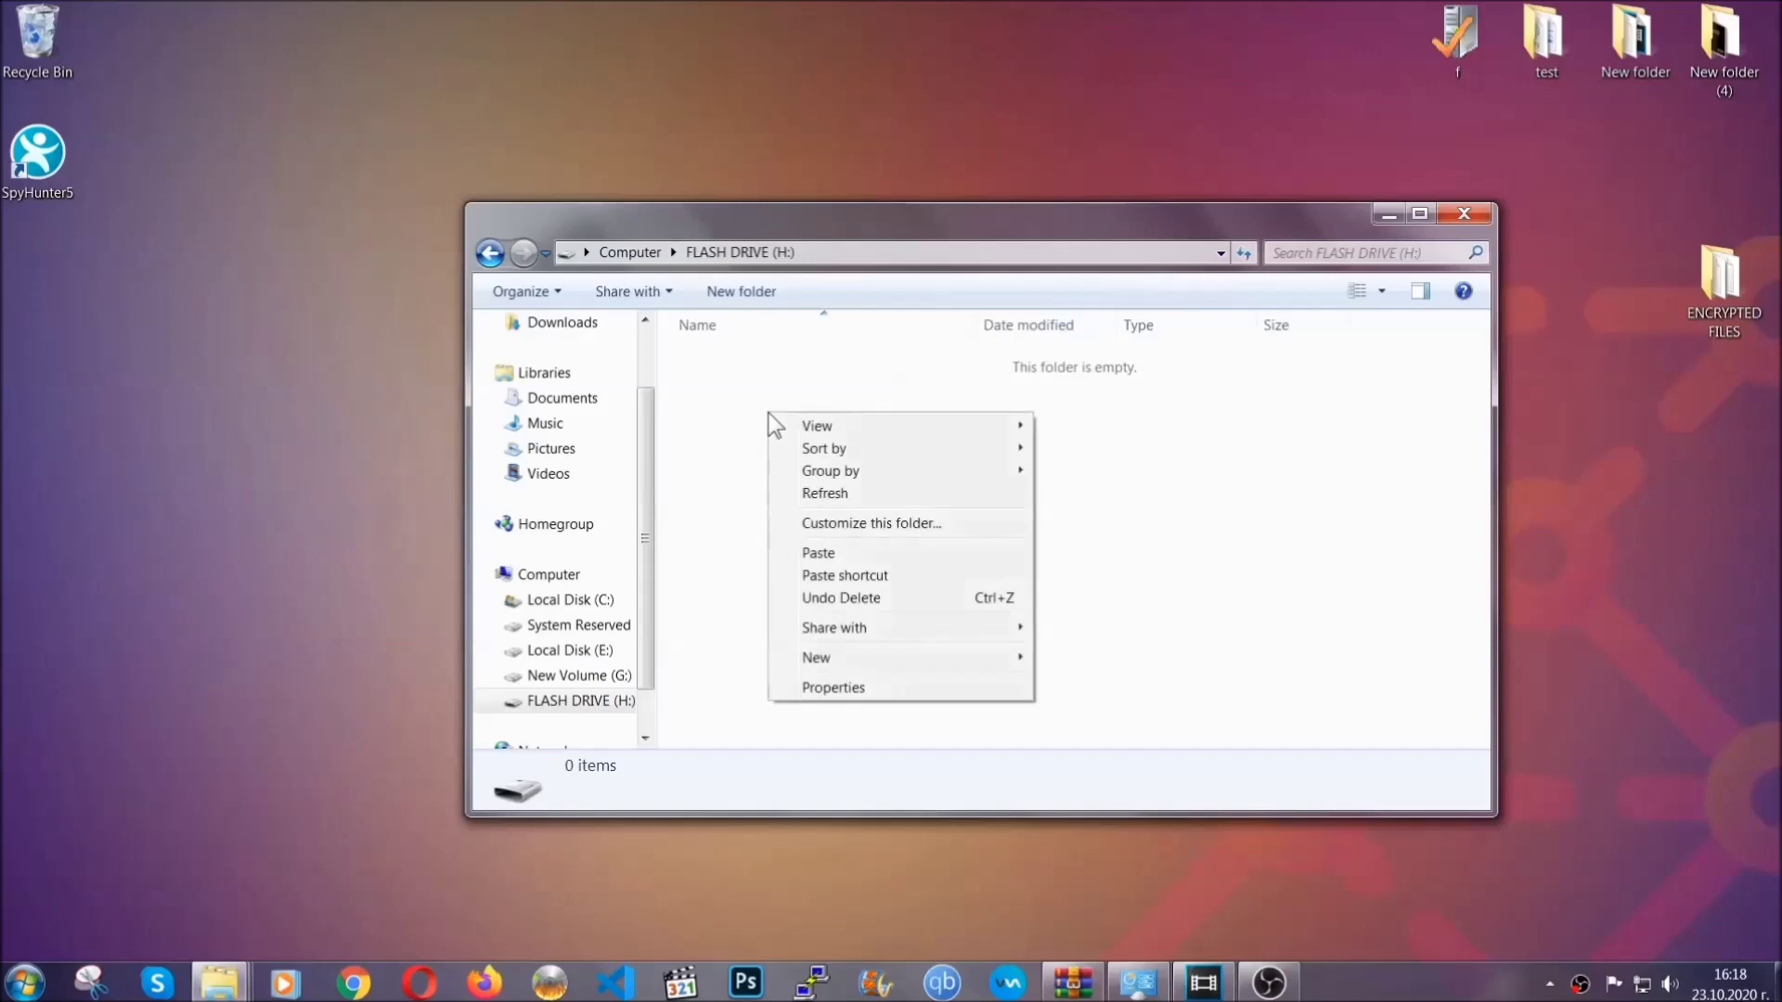
pyautogui.click(811, 554)
pyautogui.click(811, 555)
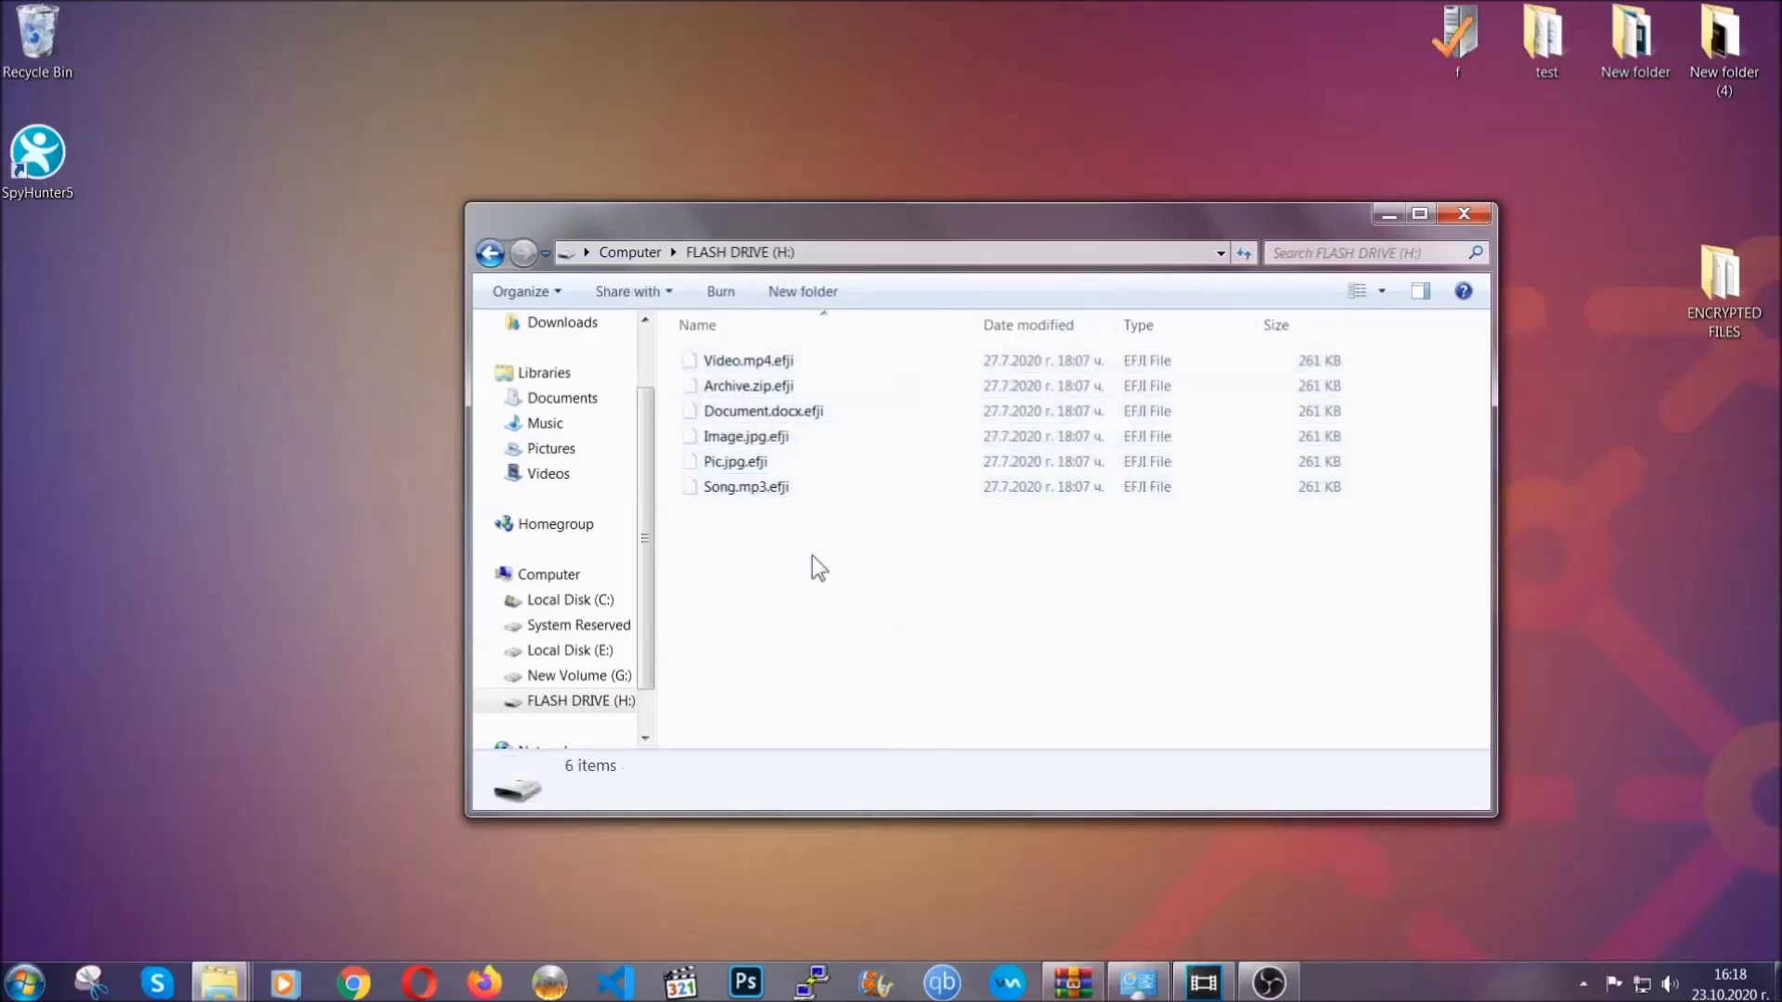
pyautogui.click(1465, 215)
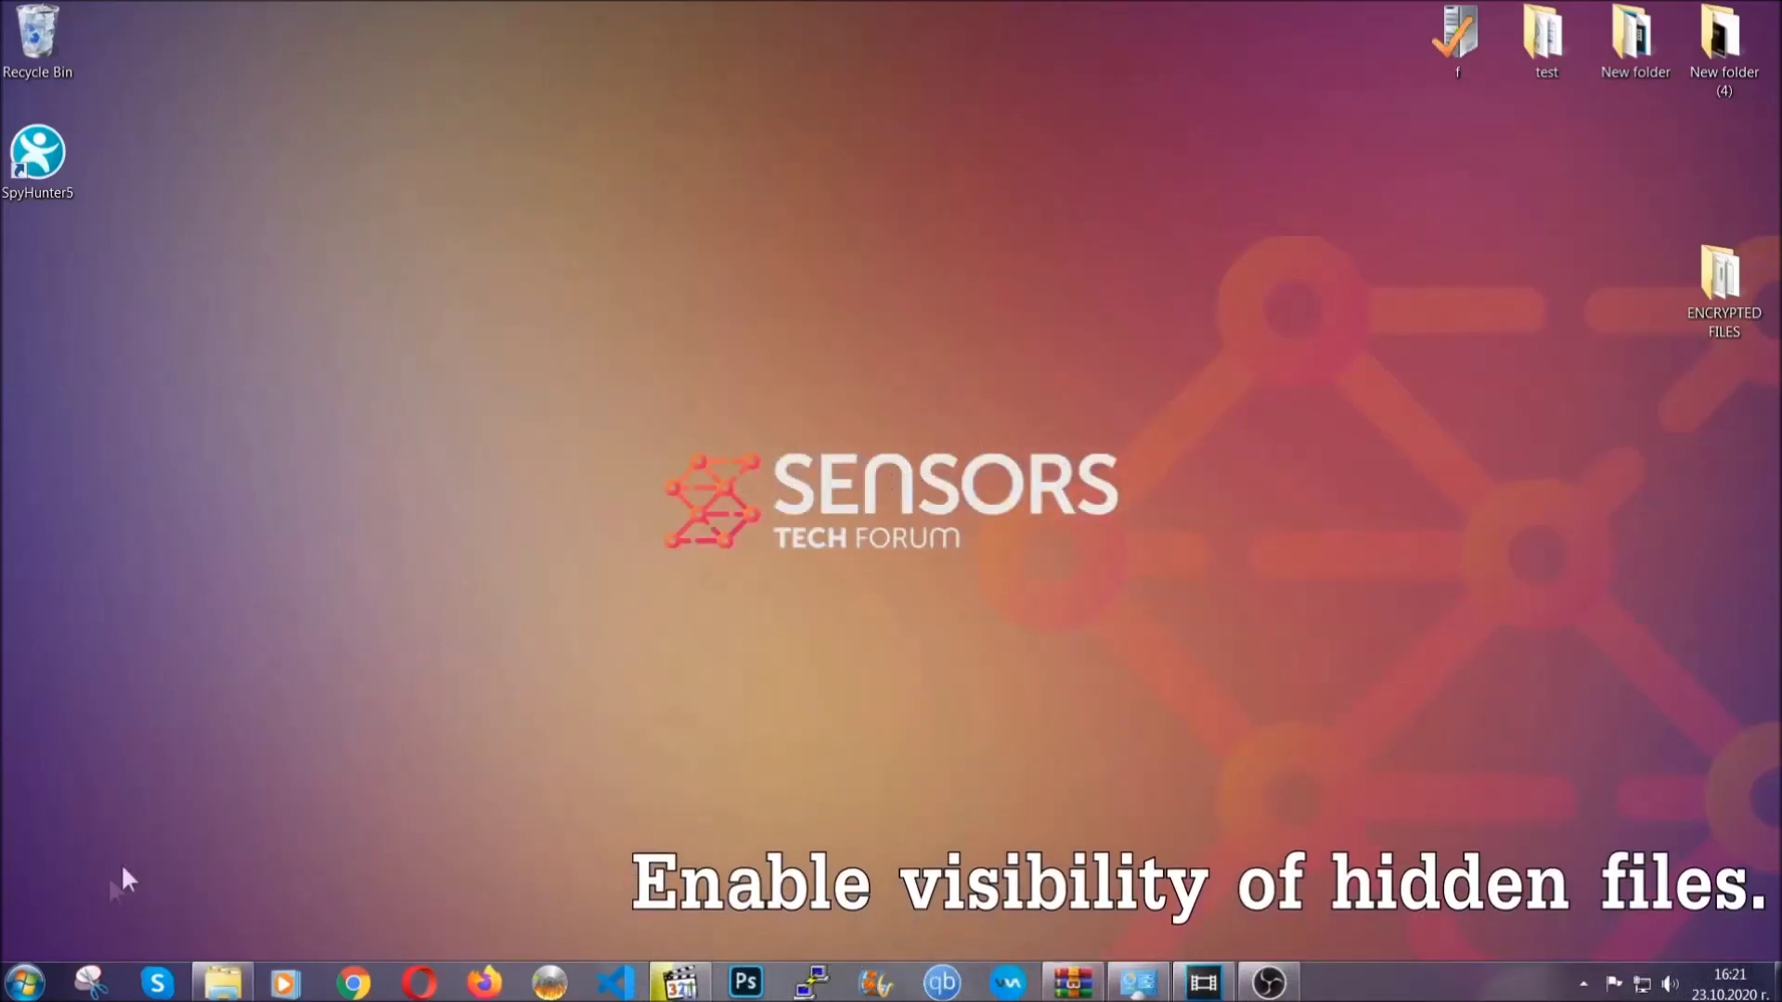
# Find the hidden-files setting via Start search and enable Show hidden files, folders, and drives
pyautogui.click(24, 982)
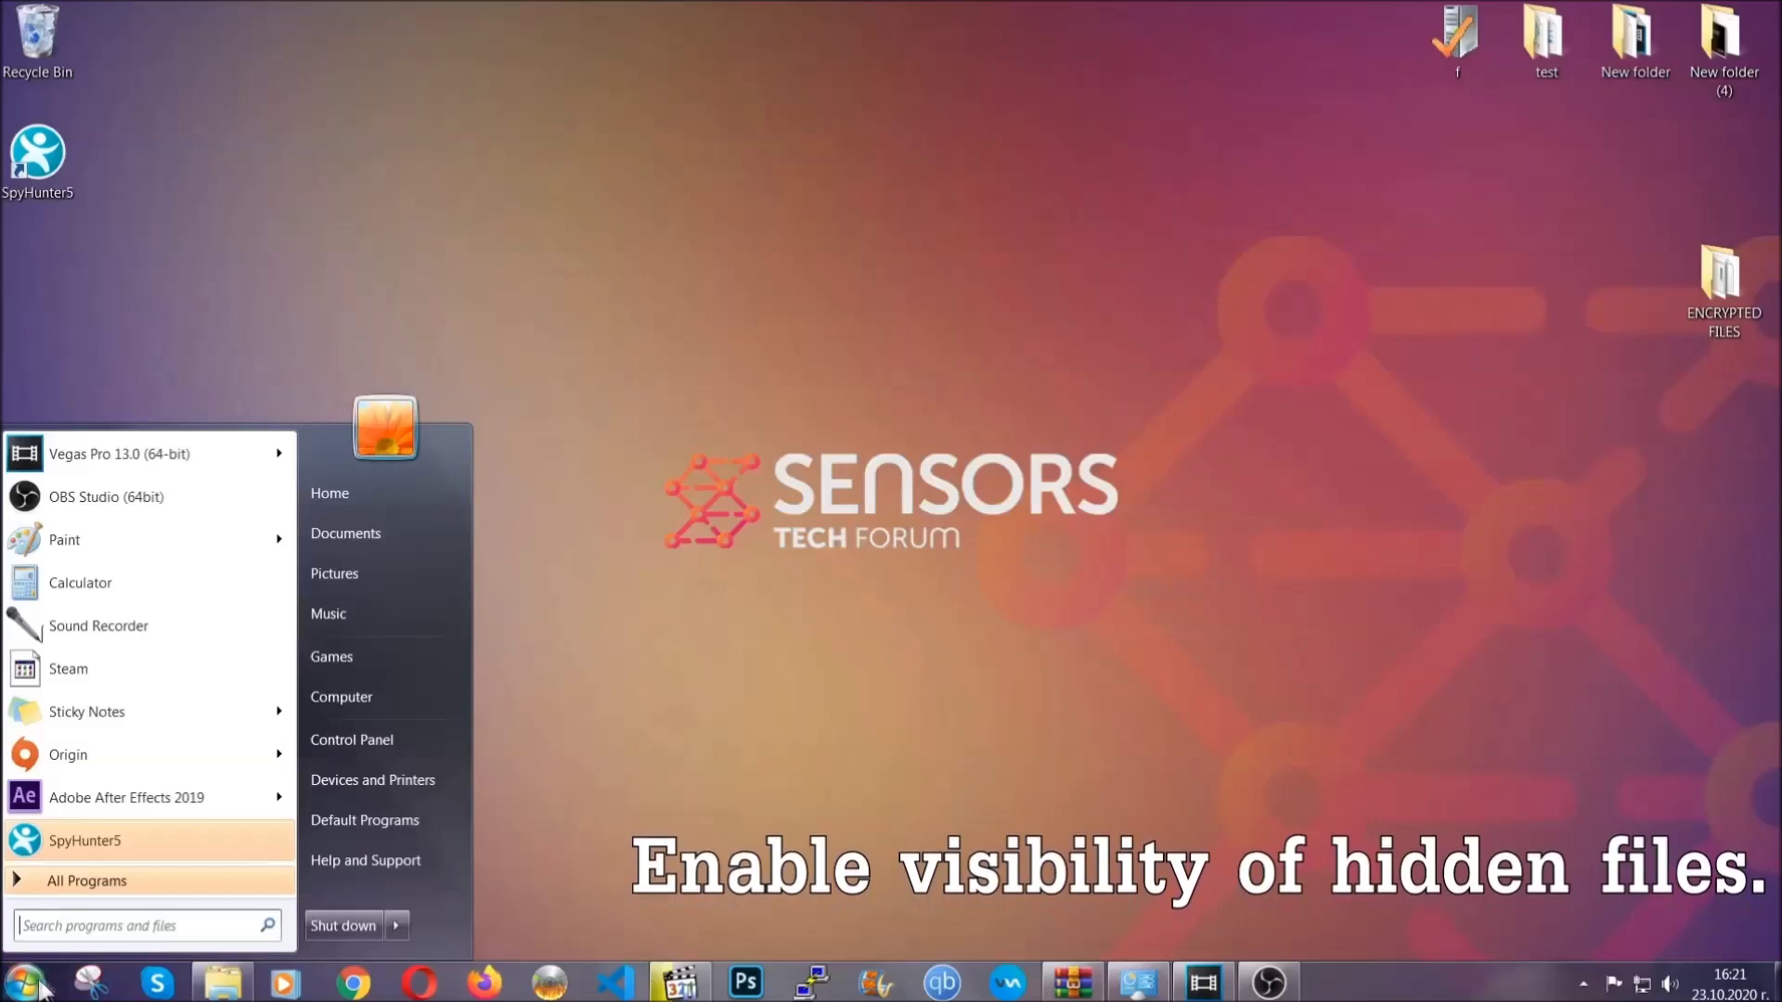
pyautogui.click(70, 933)
pyautogui.write('showh')
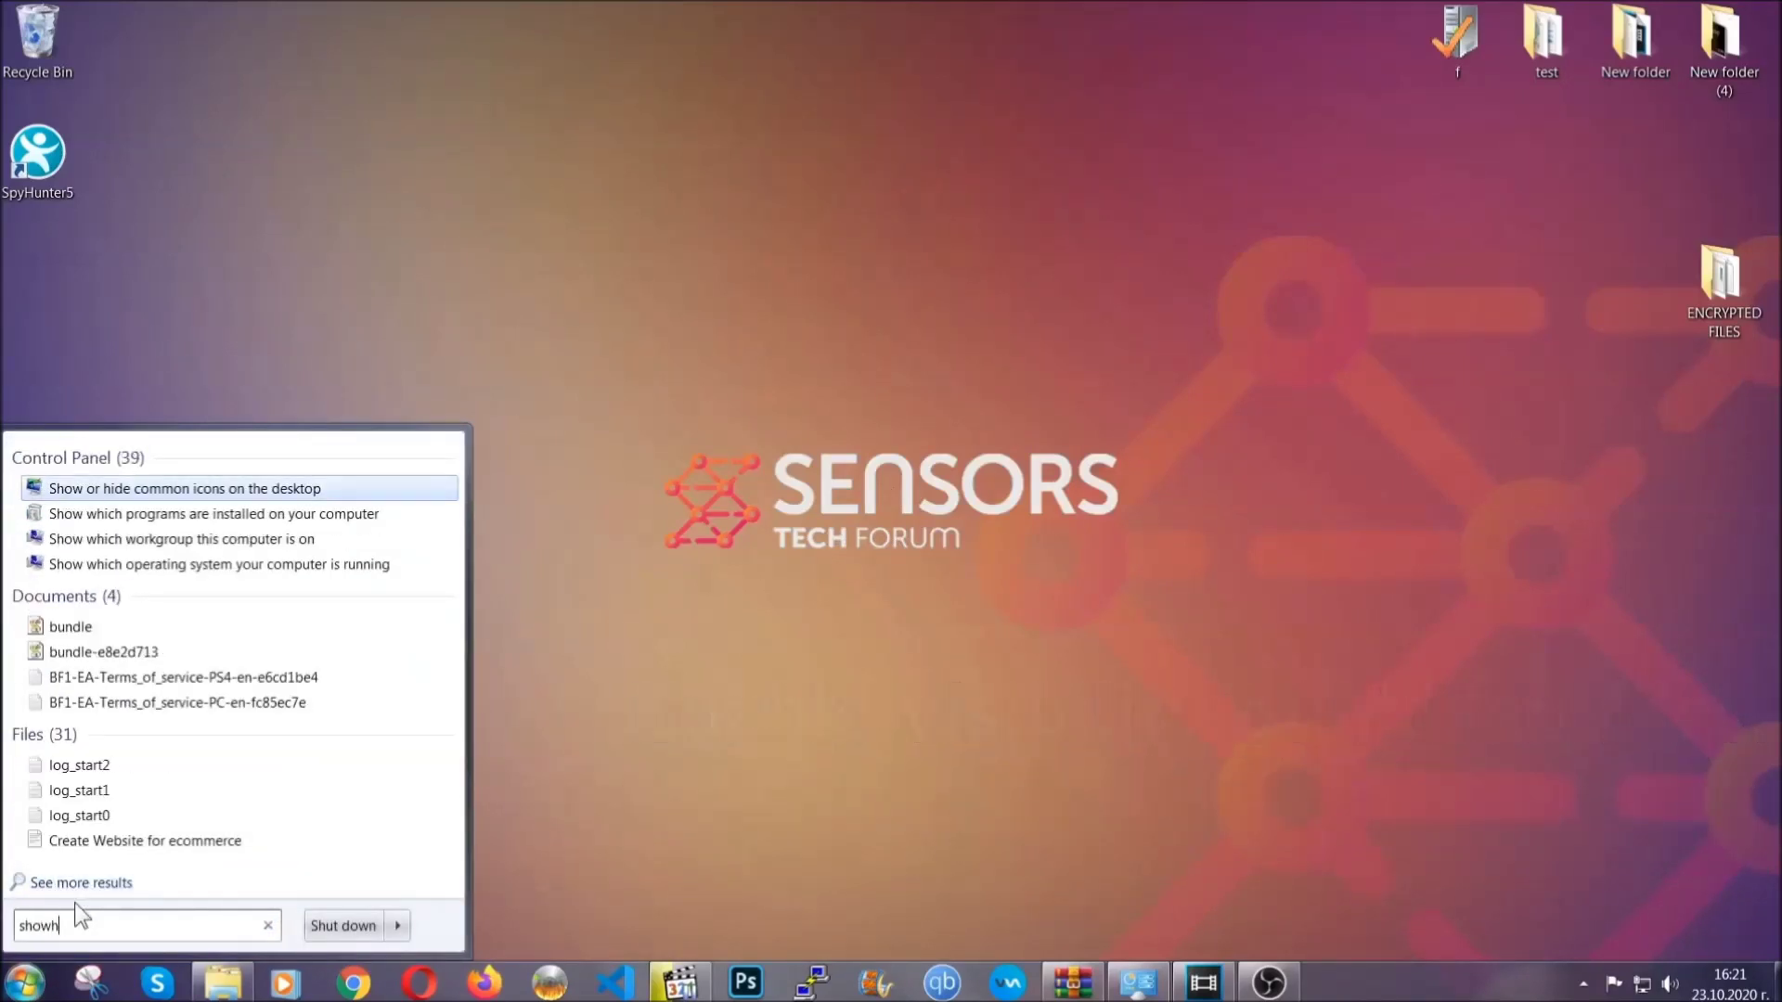
pyautogui.press('BackSpace')
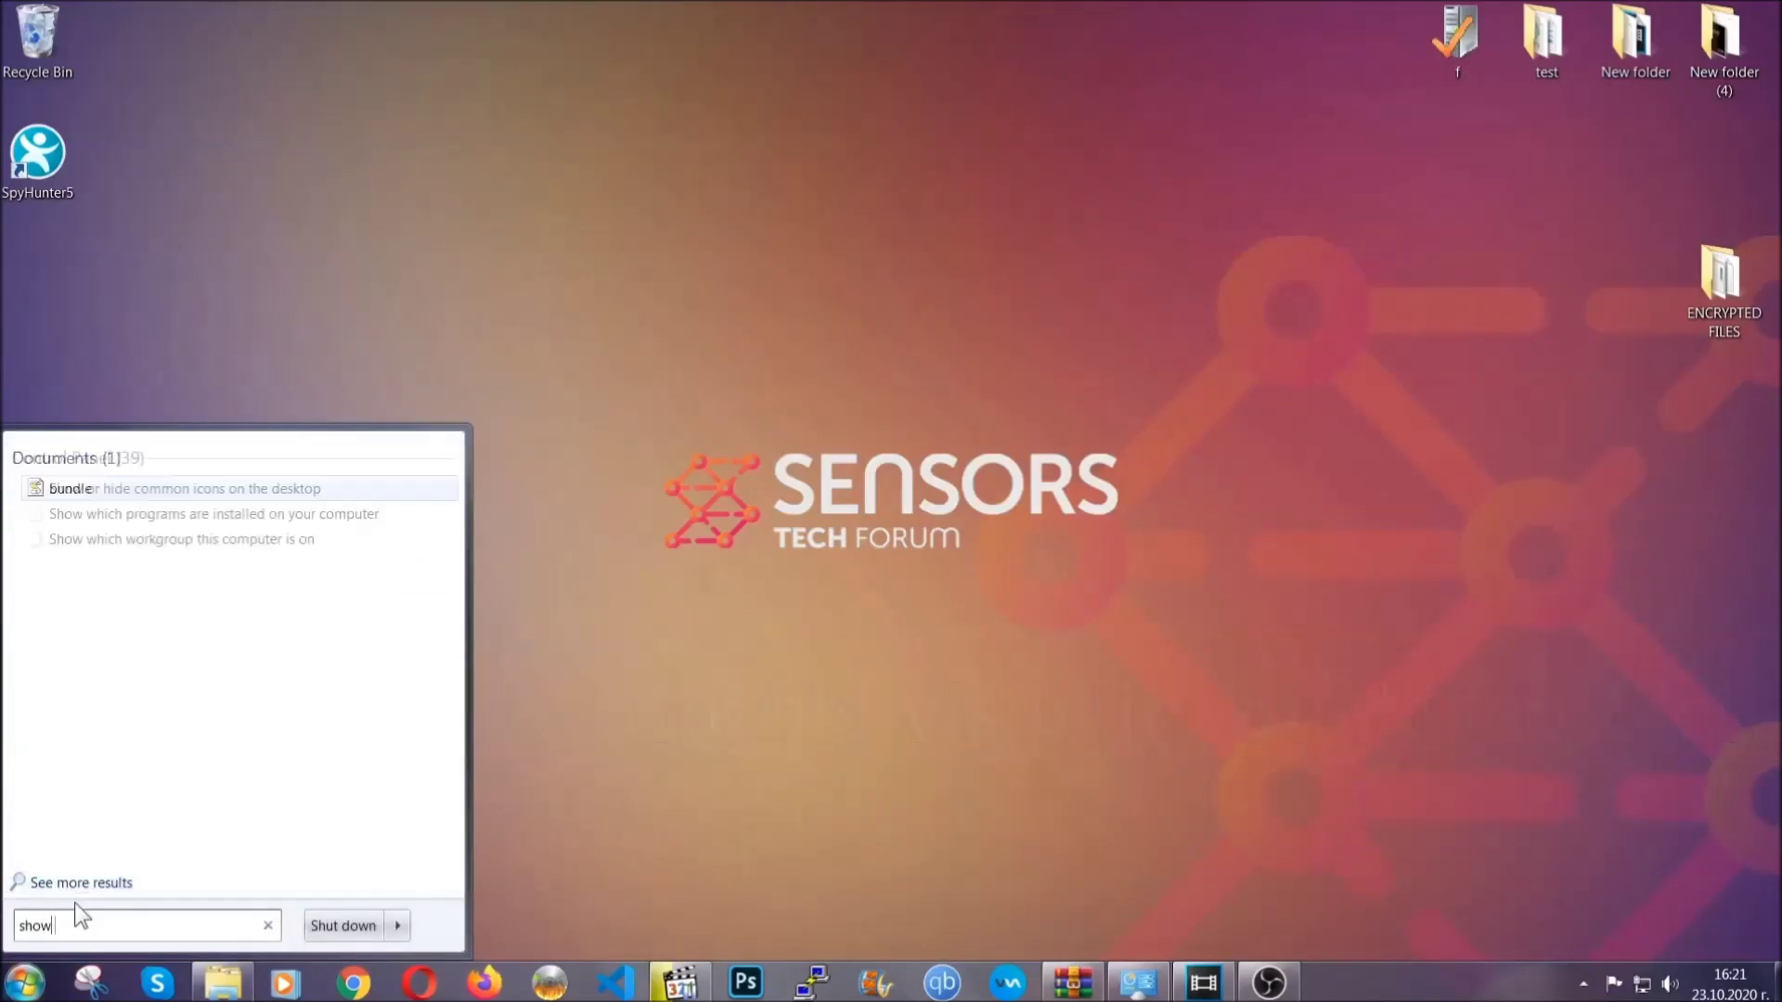
pyautogui.write('hidden files and folders')
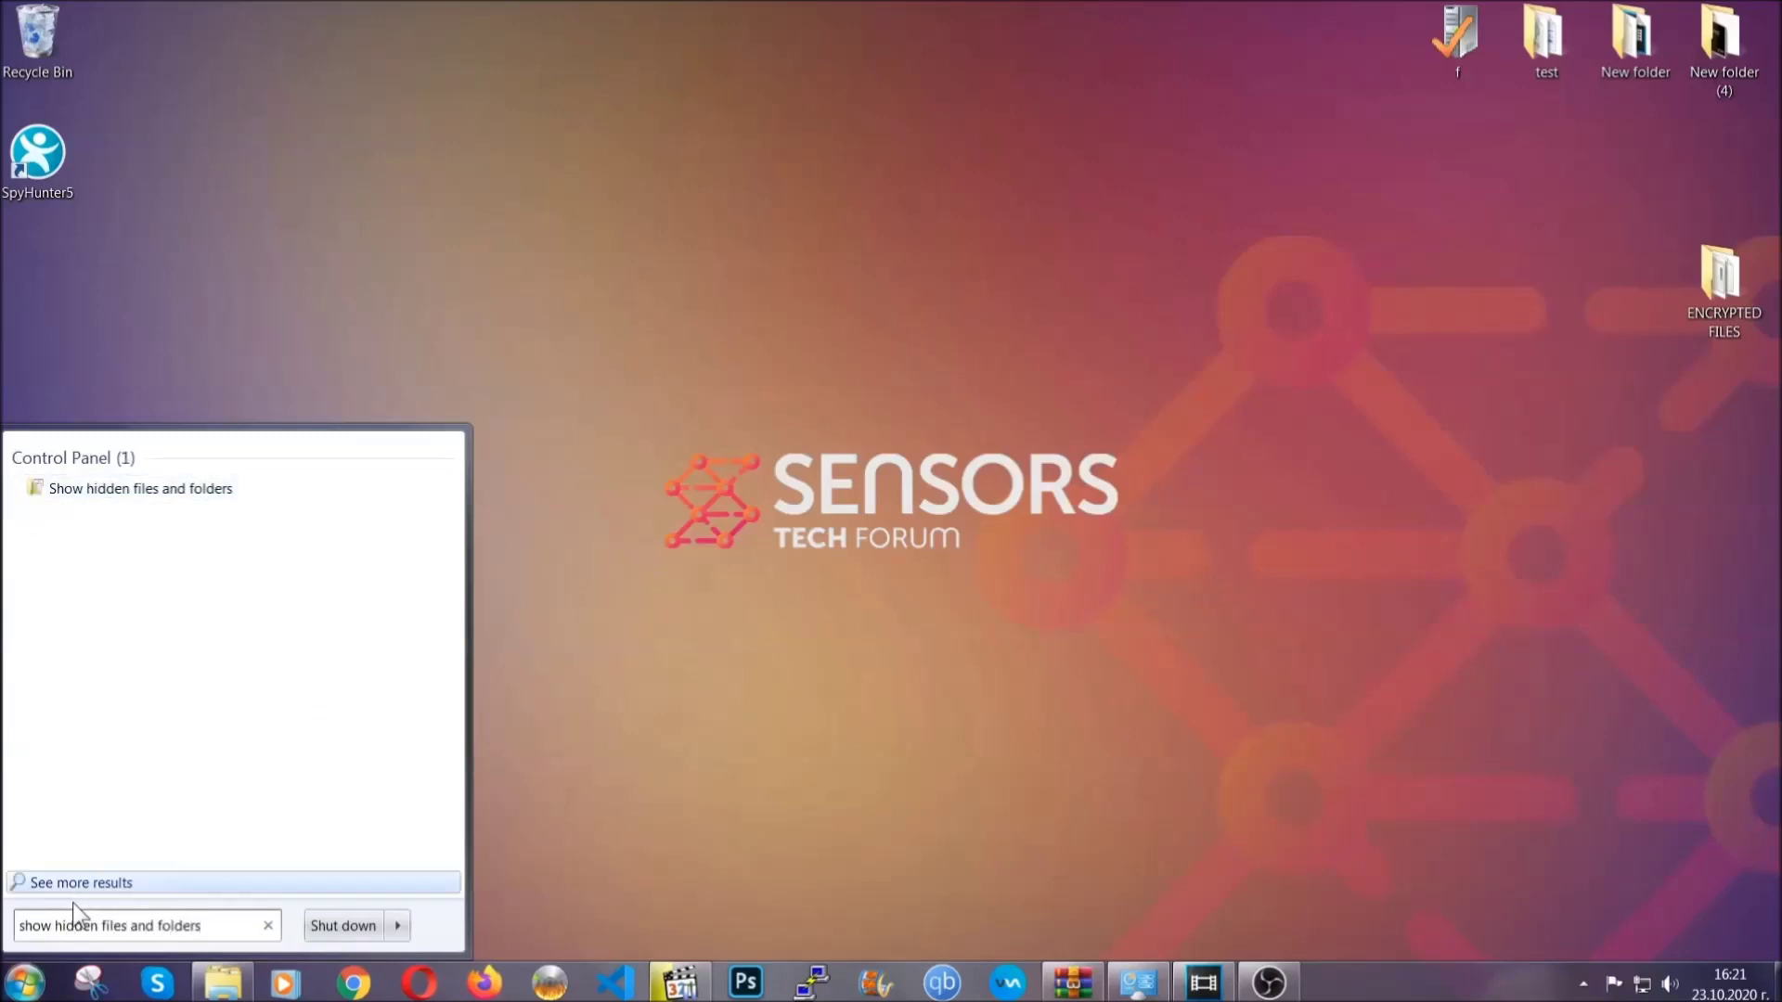
pyautogui.click(211, 492)
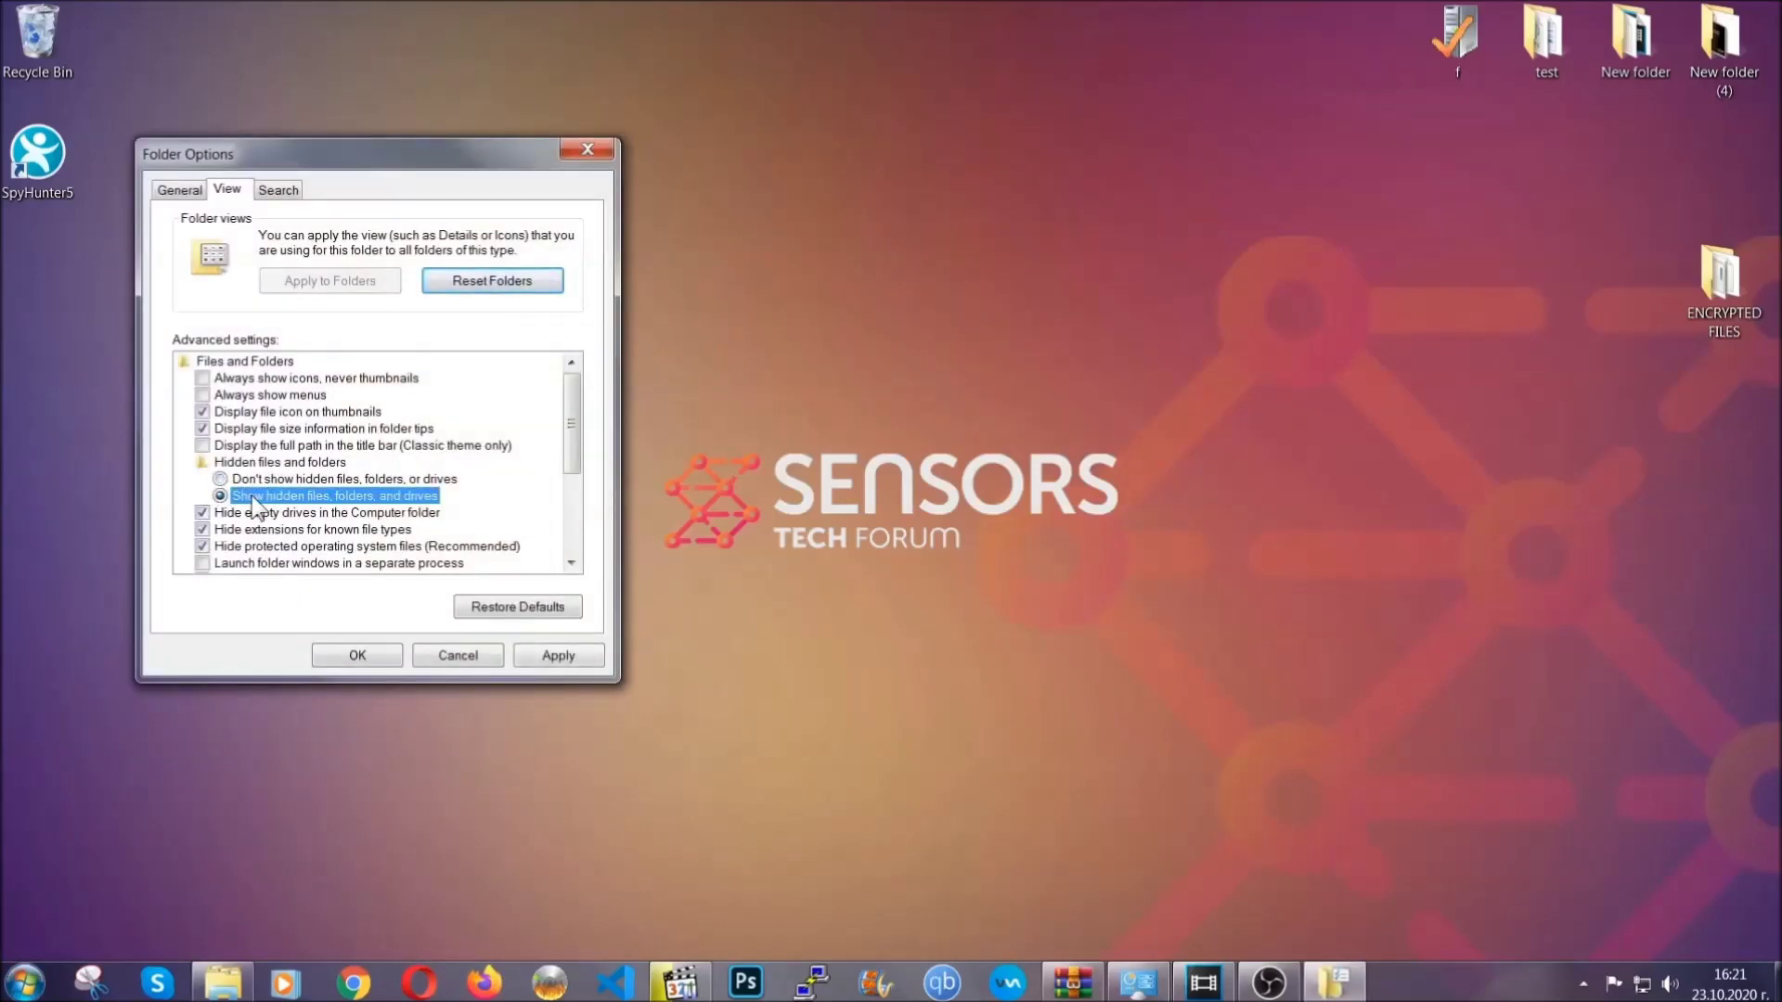
pyautogui.click(551, 661)
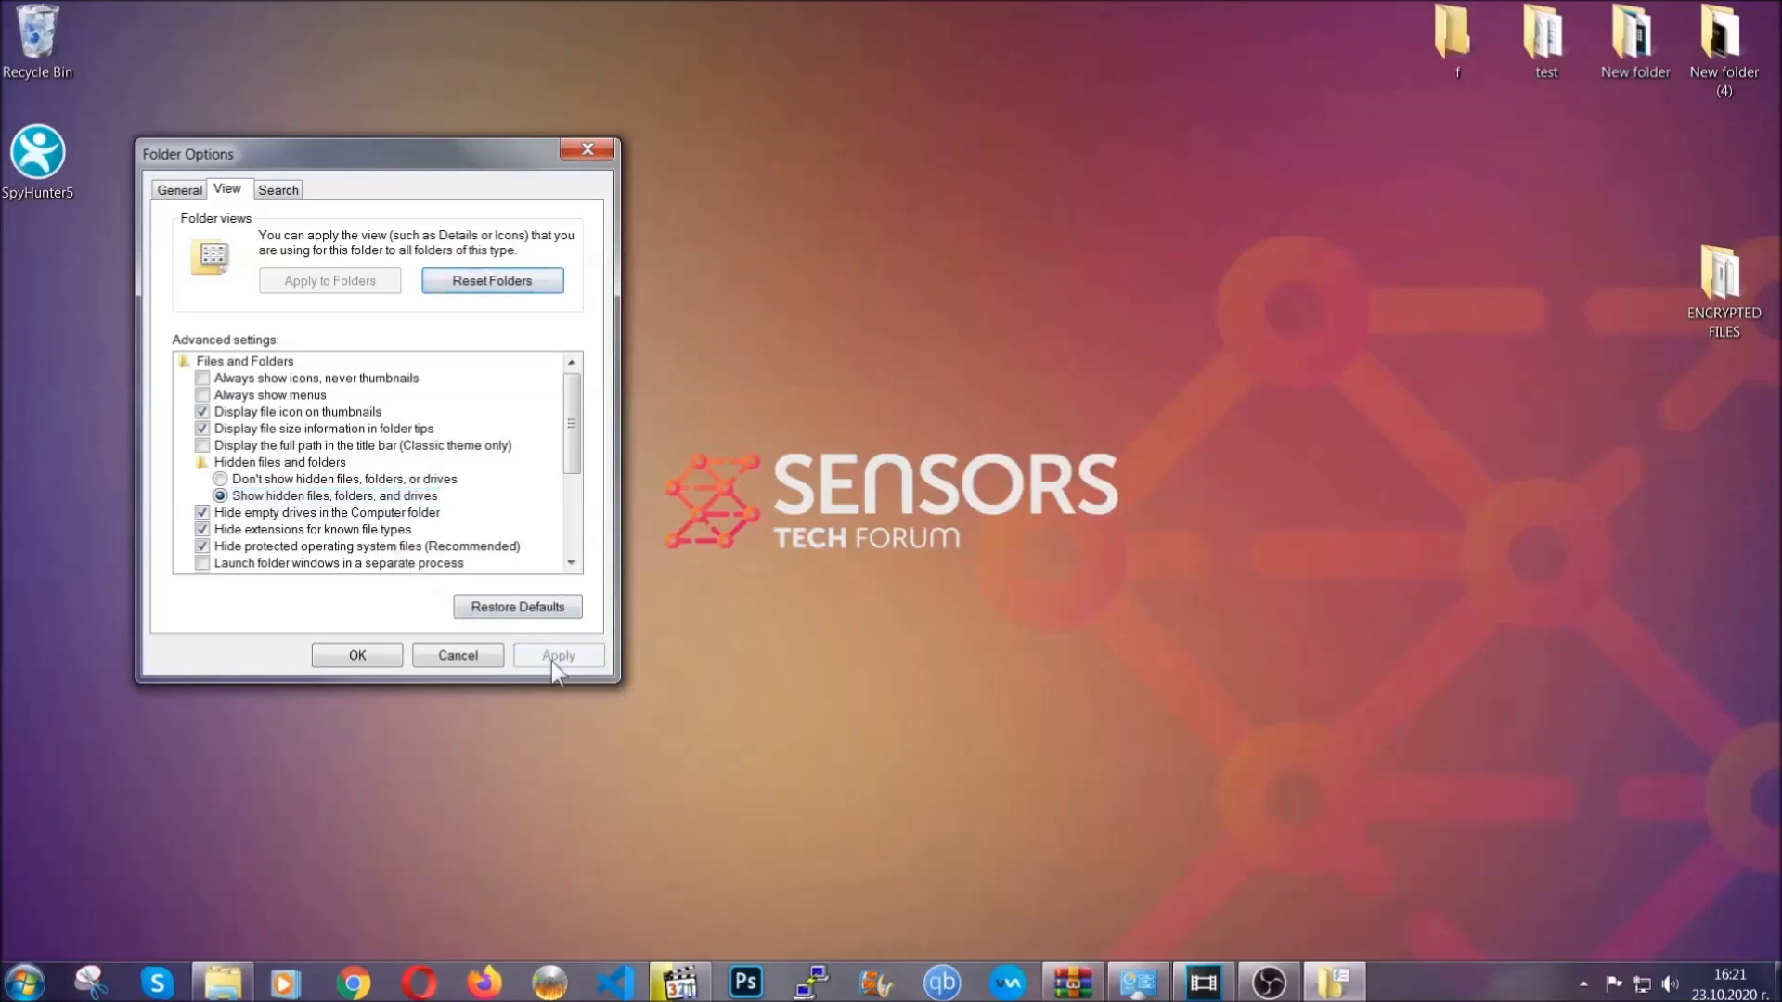
pyautogui.click(350, 655)
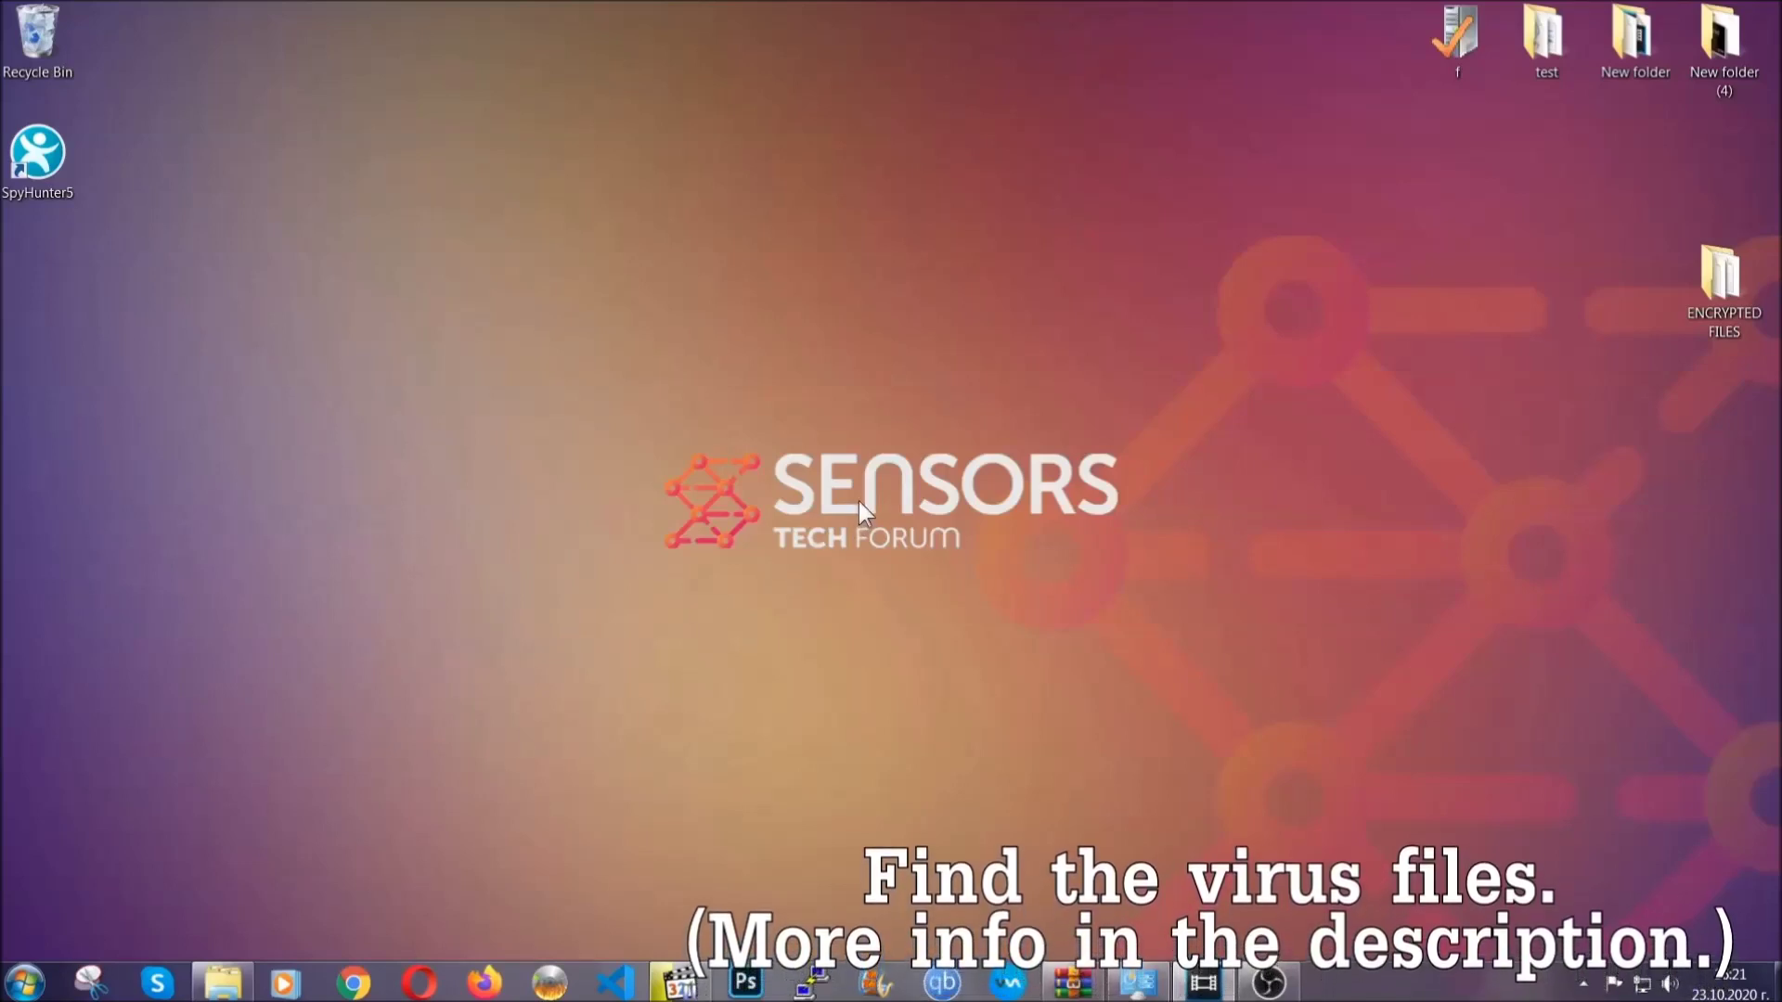
# Search the whole Computer for 'fileextension:exe Example Vir'
pyautogui.click(24, 982)
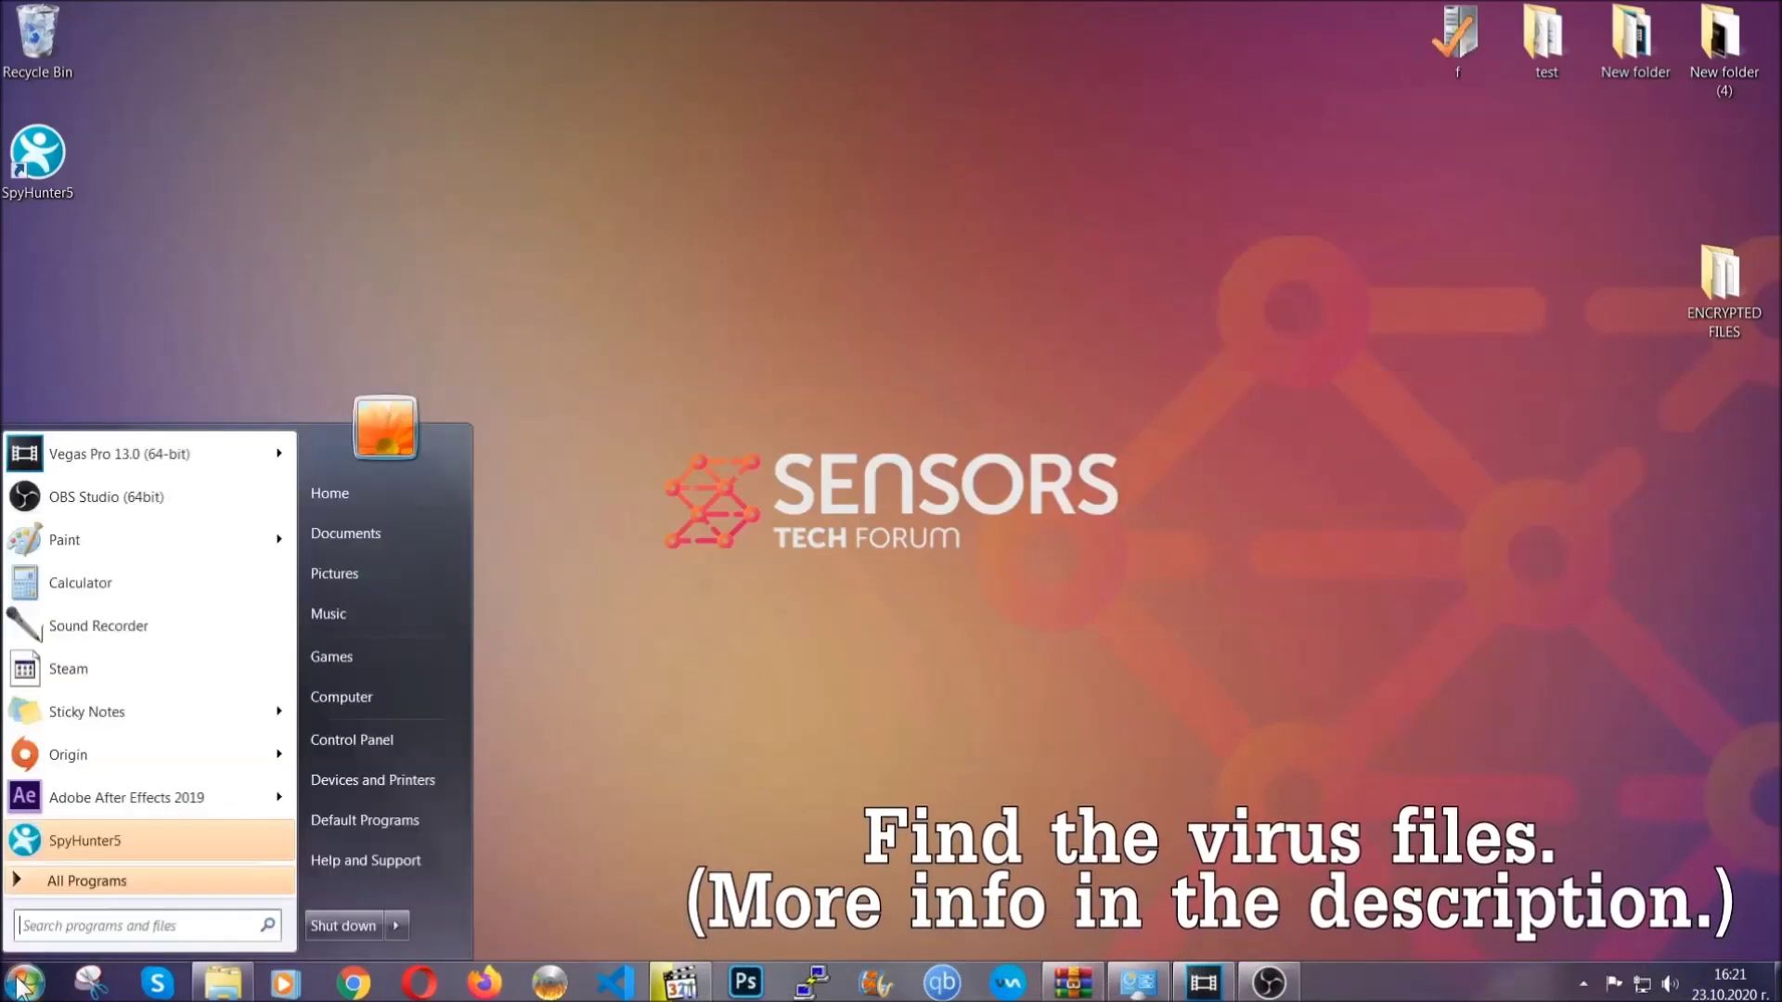
pyautogui.click(366, 693)
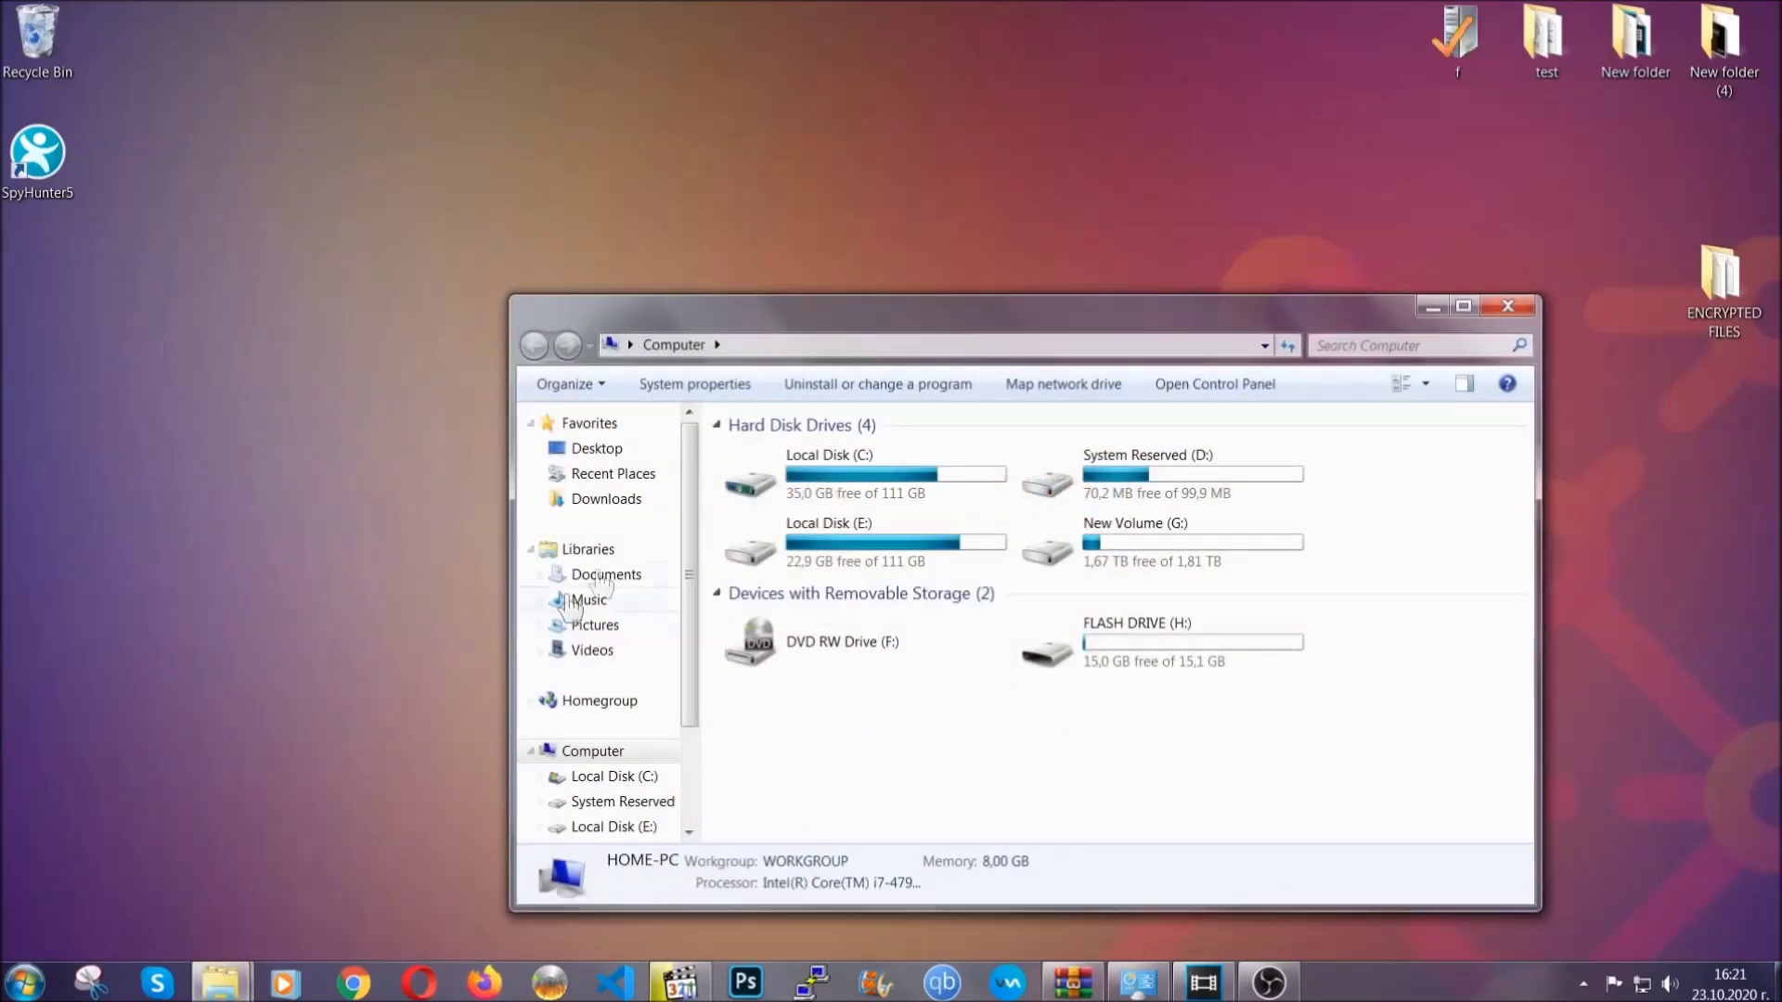
pyautogui.moveTo(969, 325); pyautogui.dragTo(855, 247)
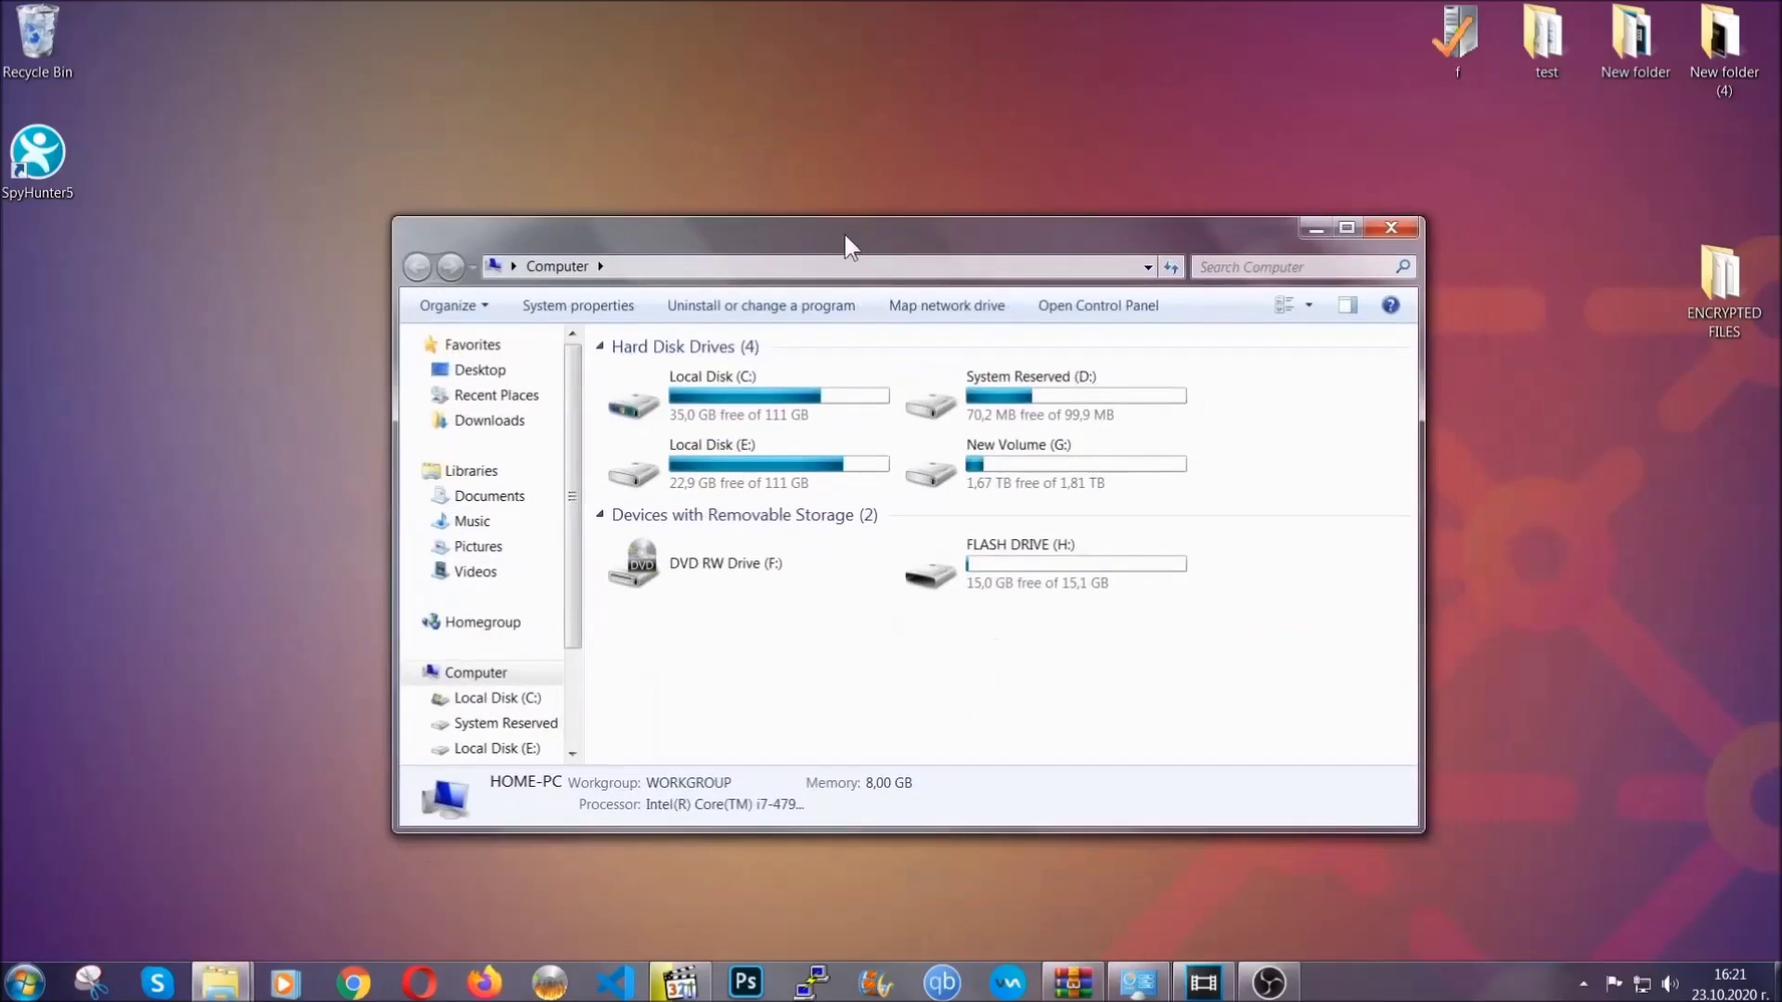
pyautogui.click(1211, 268)
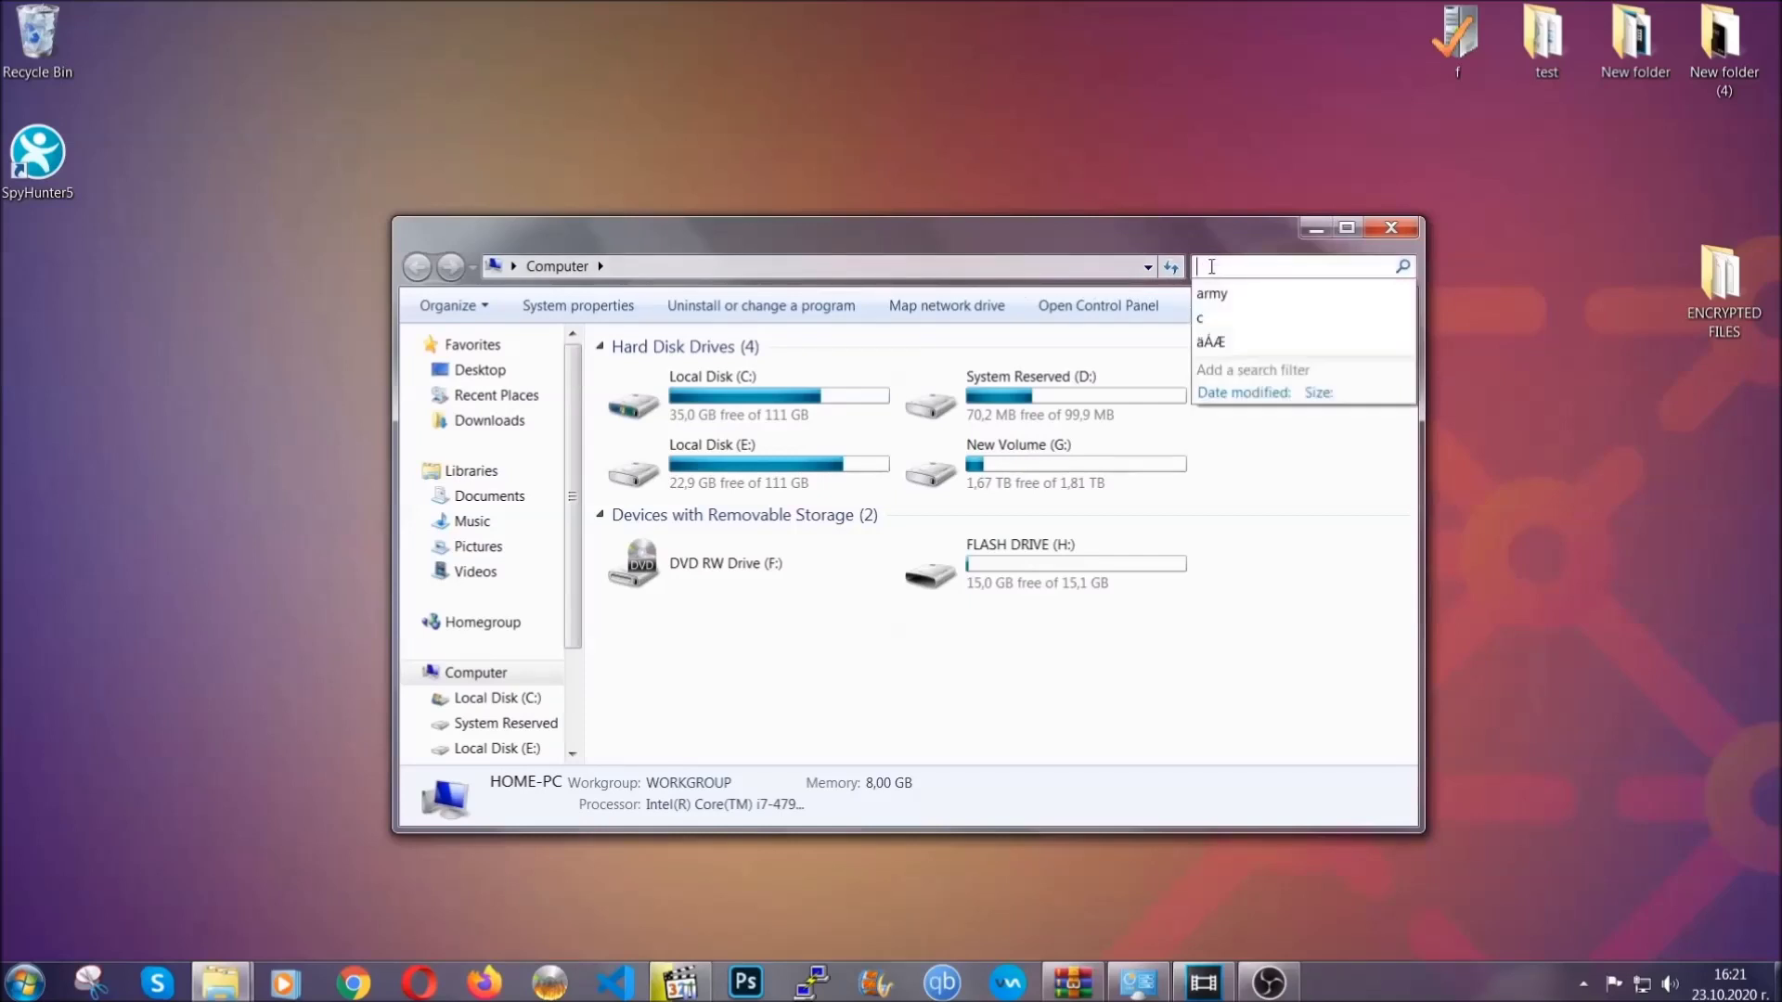
pyautogui.write('file')
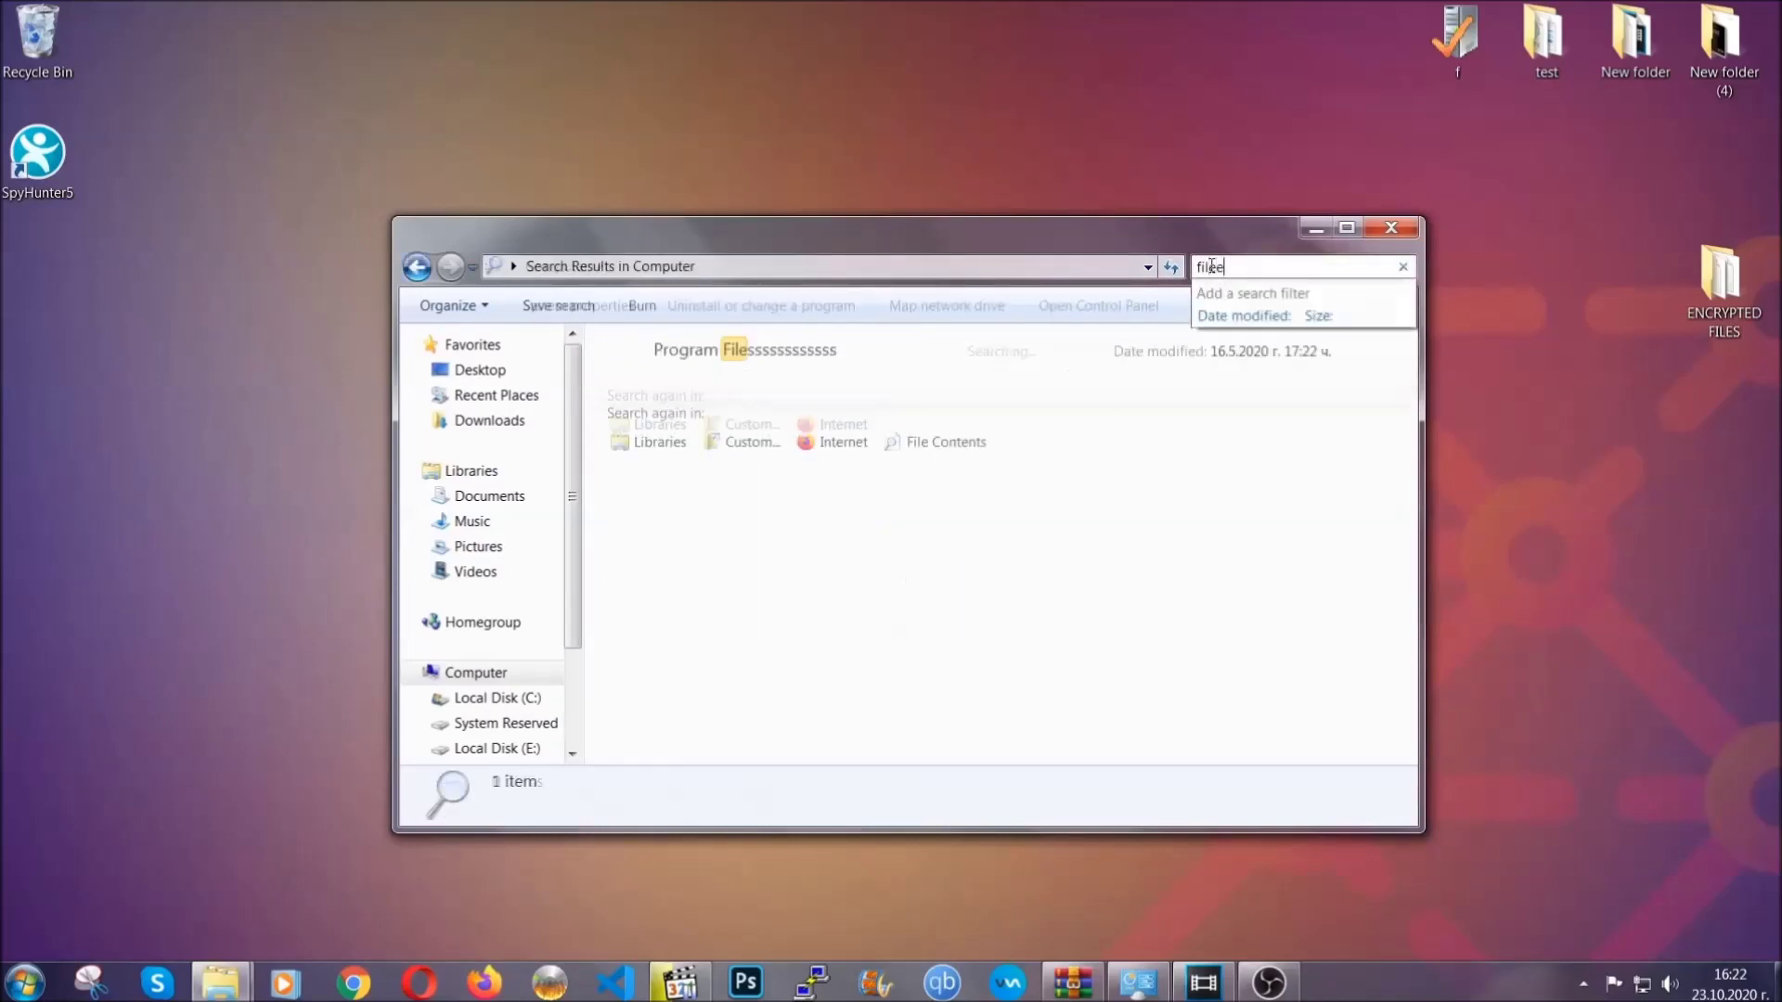
pyautogui.write('extension:exe ')
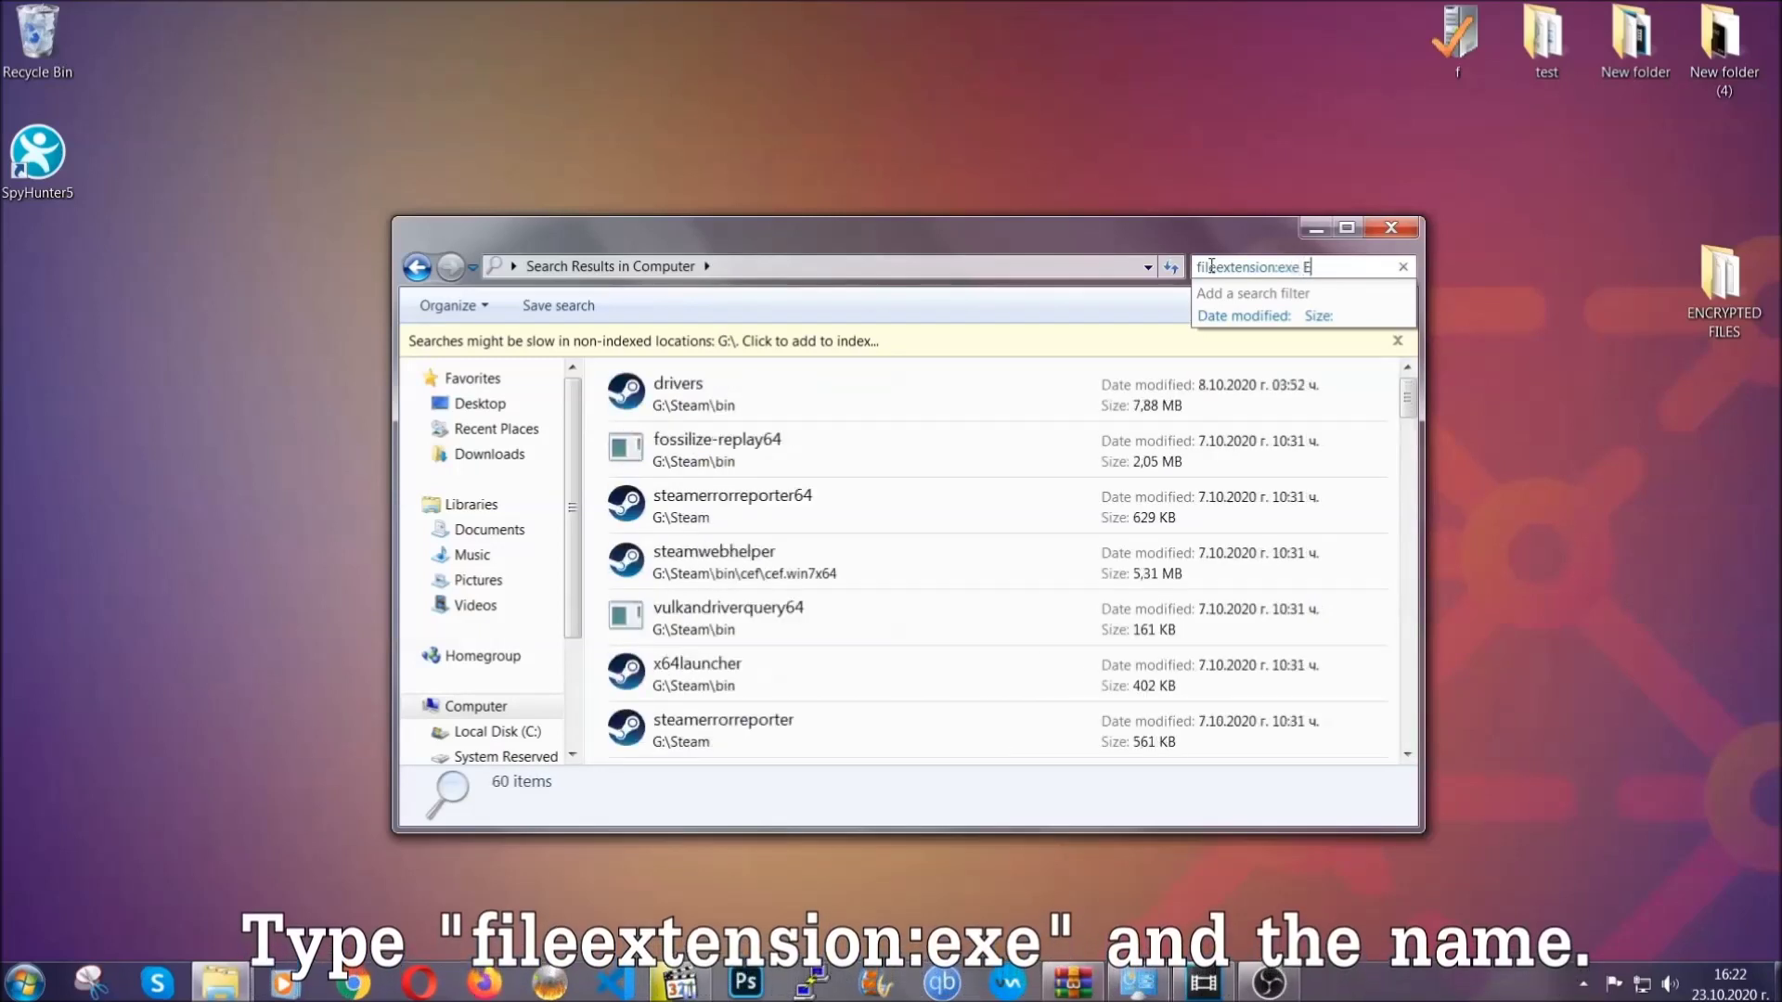
pyautogui.write('Example Virus Name')
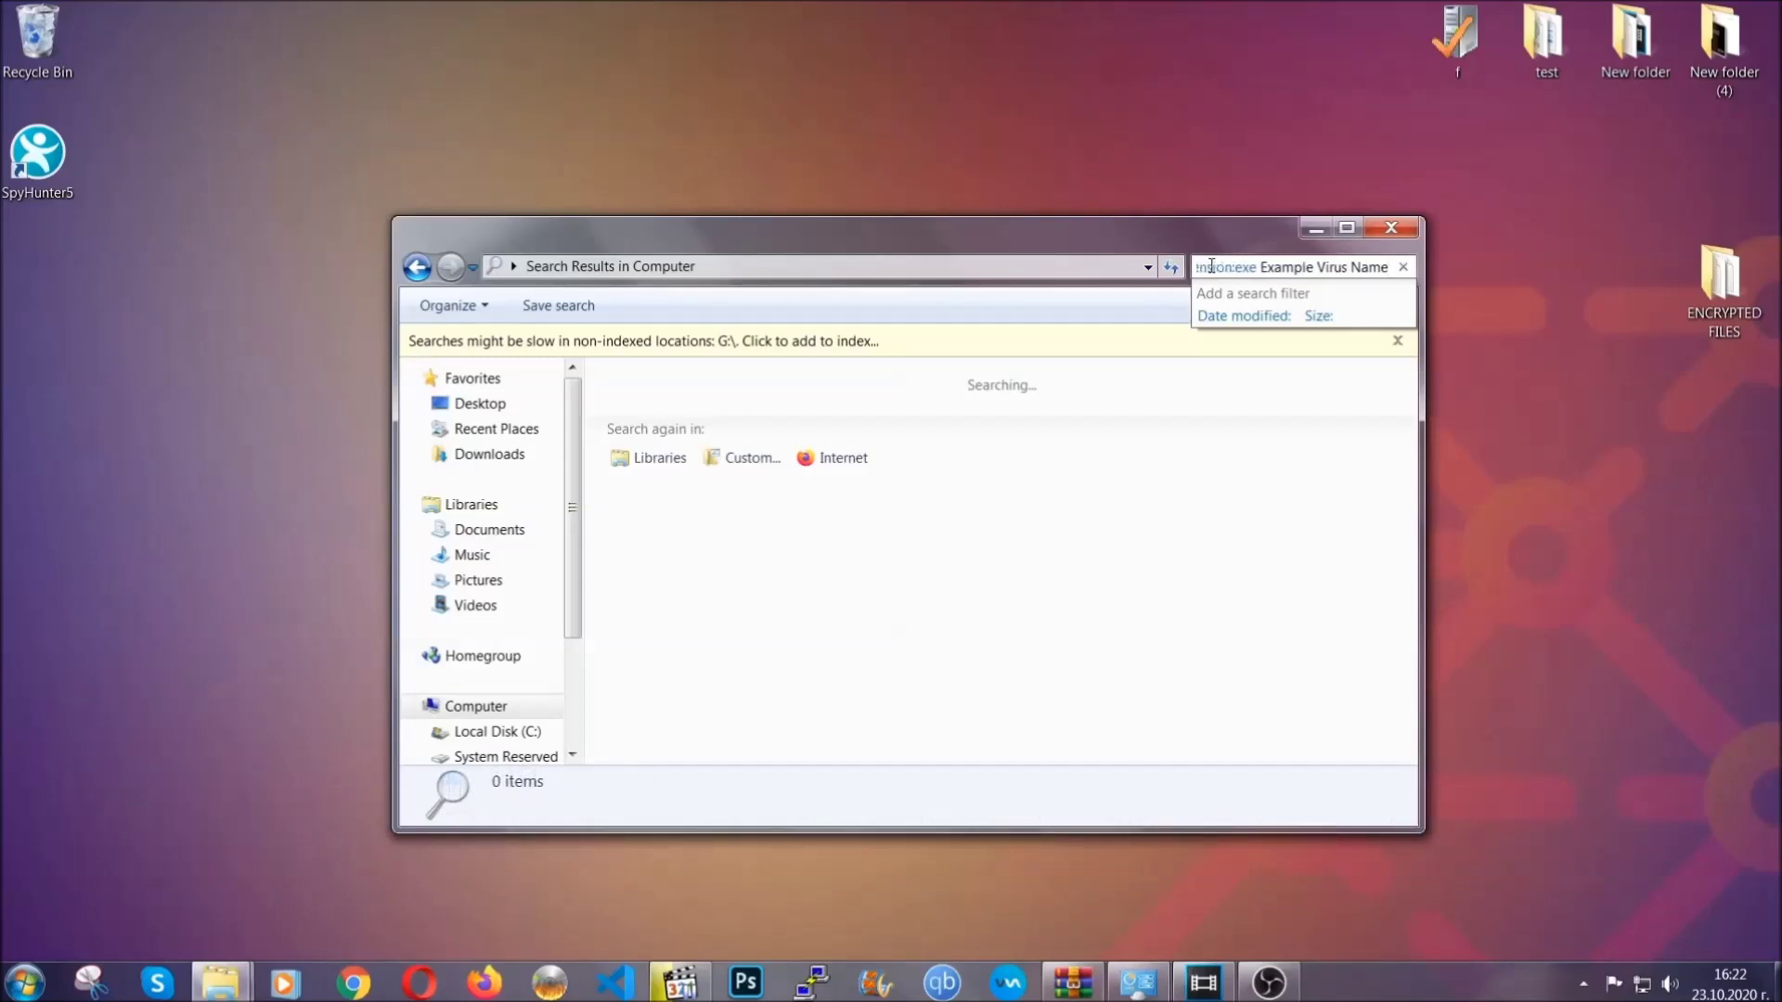
pyautogui.press('Return')
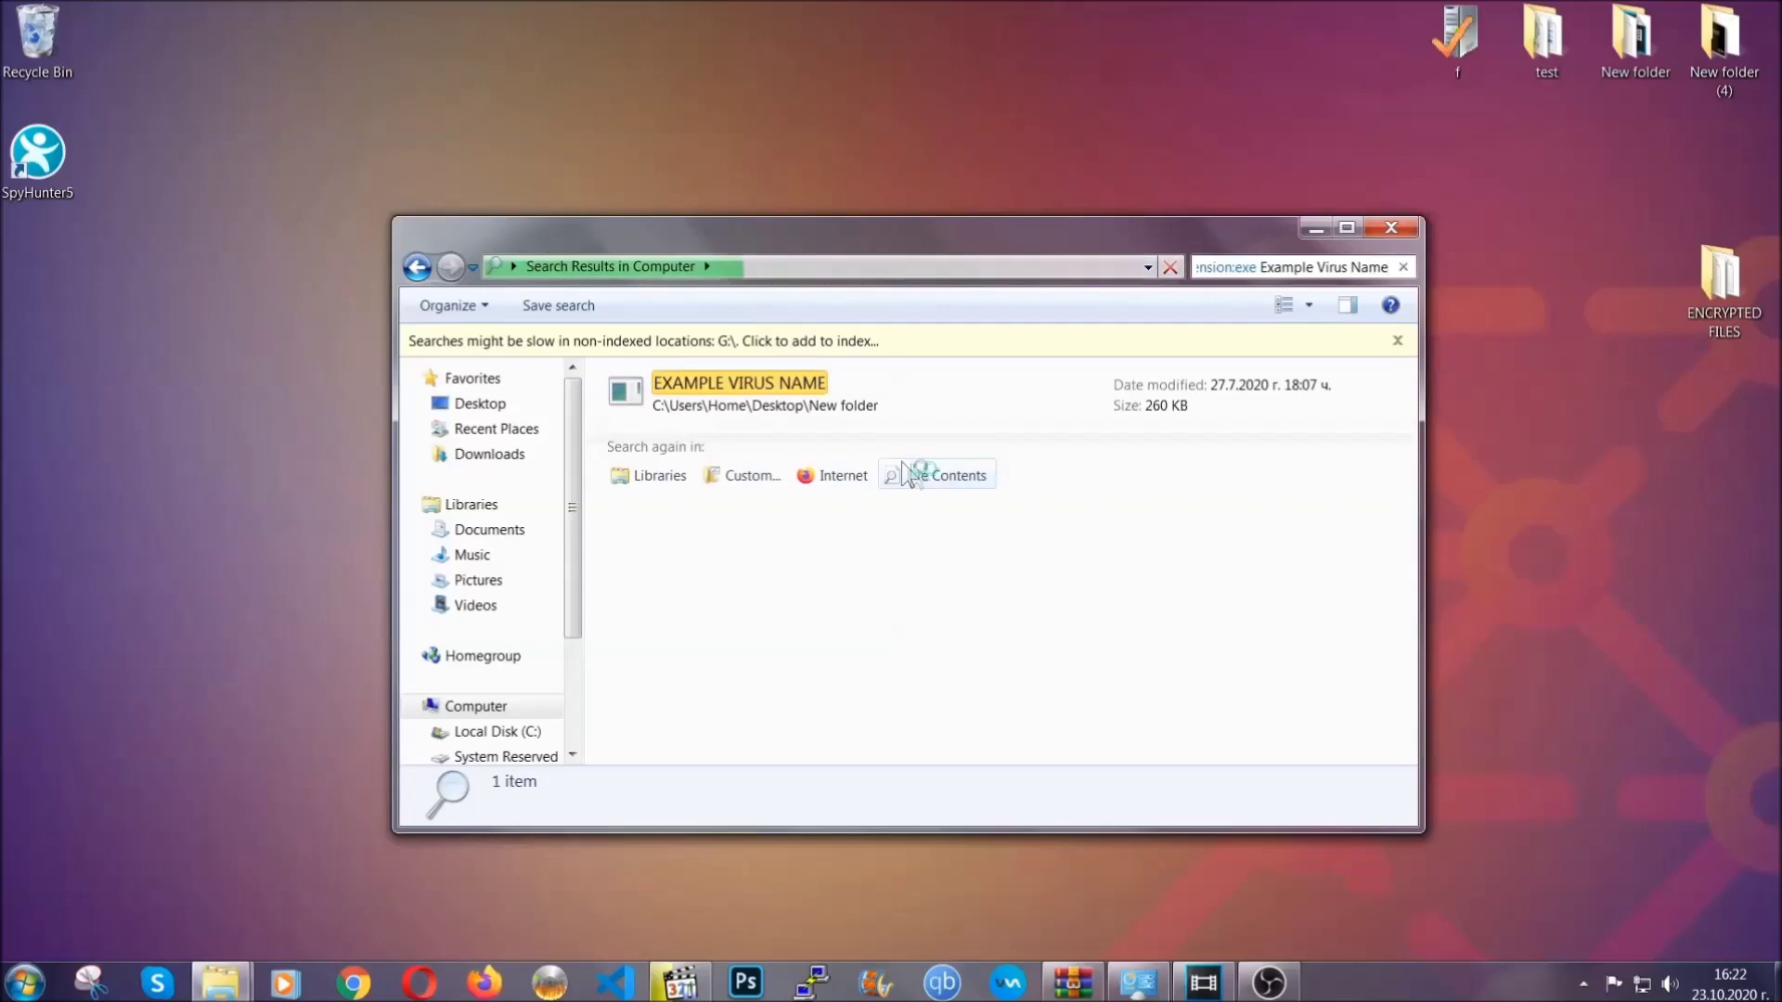
# Delete the found EXAMPLE VIRUS NAME file to the Recycle Bin and close the results window
pyautogui.click(783, 384)
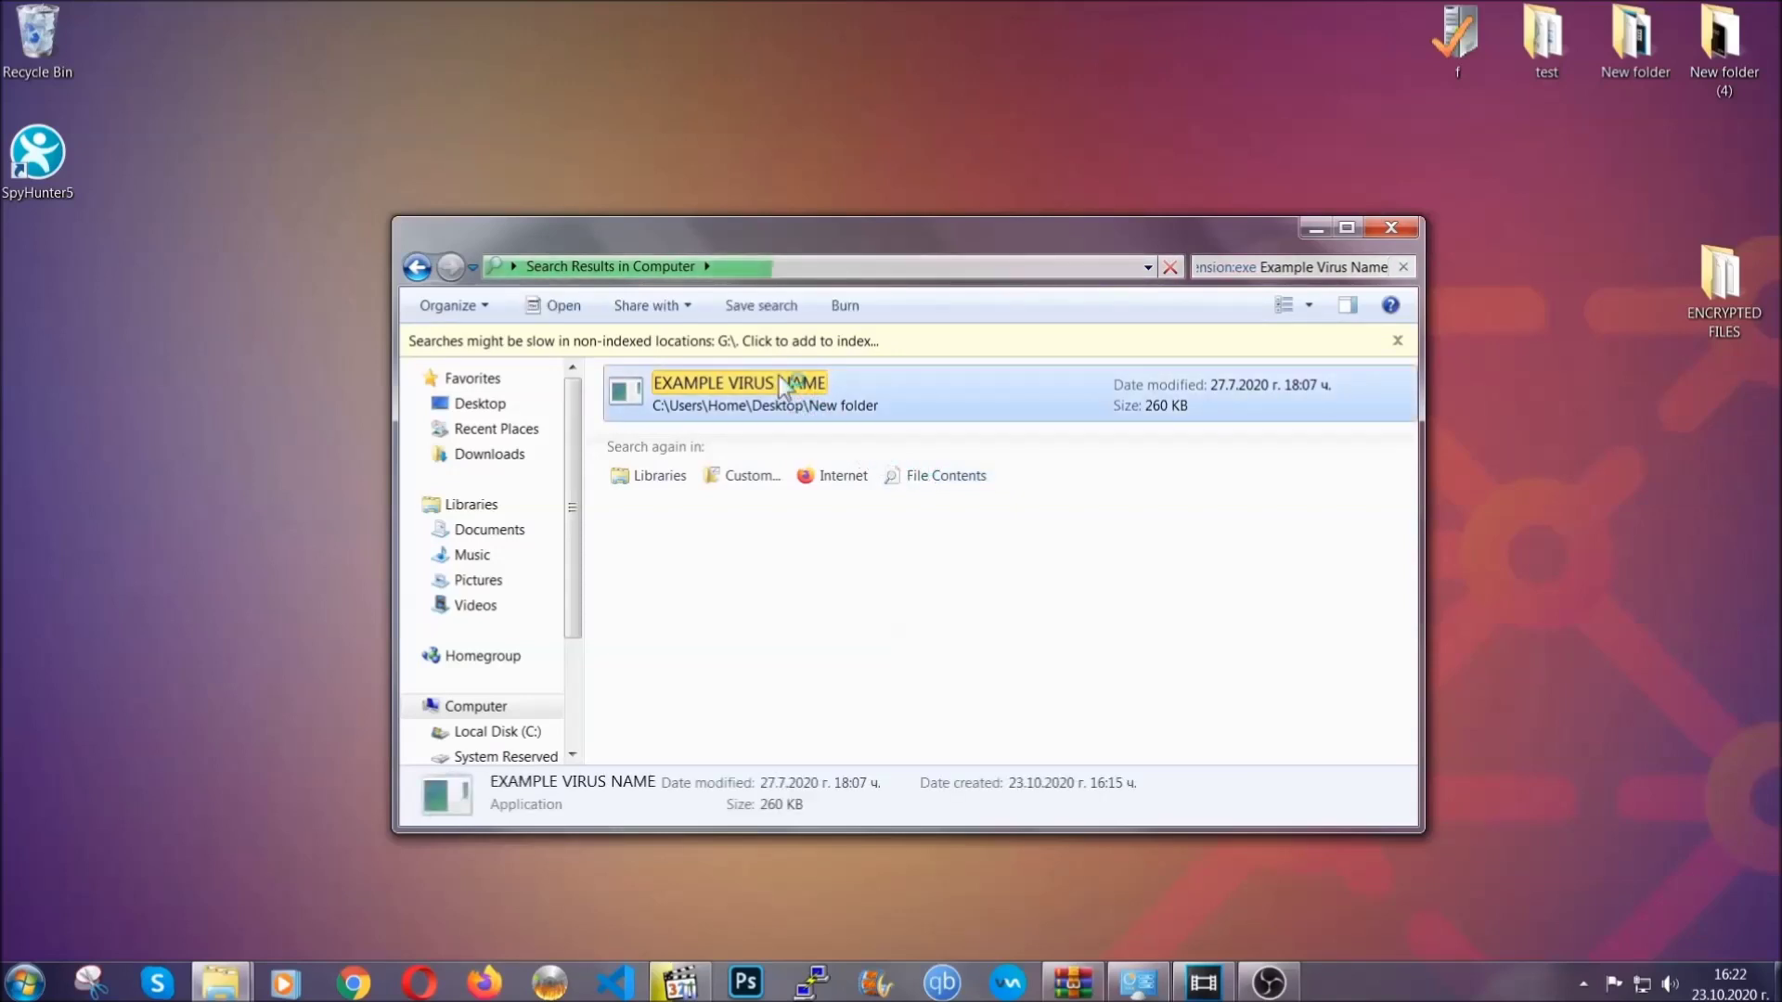
pyautogui.rightClick(782, 388)
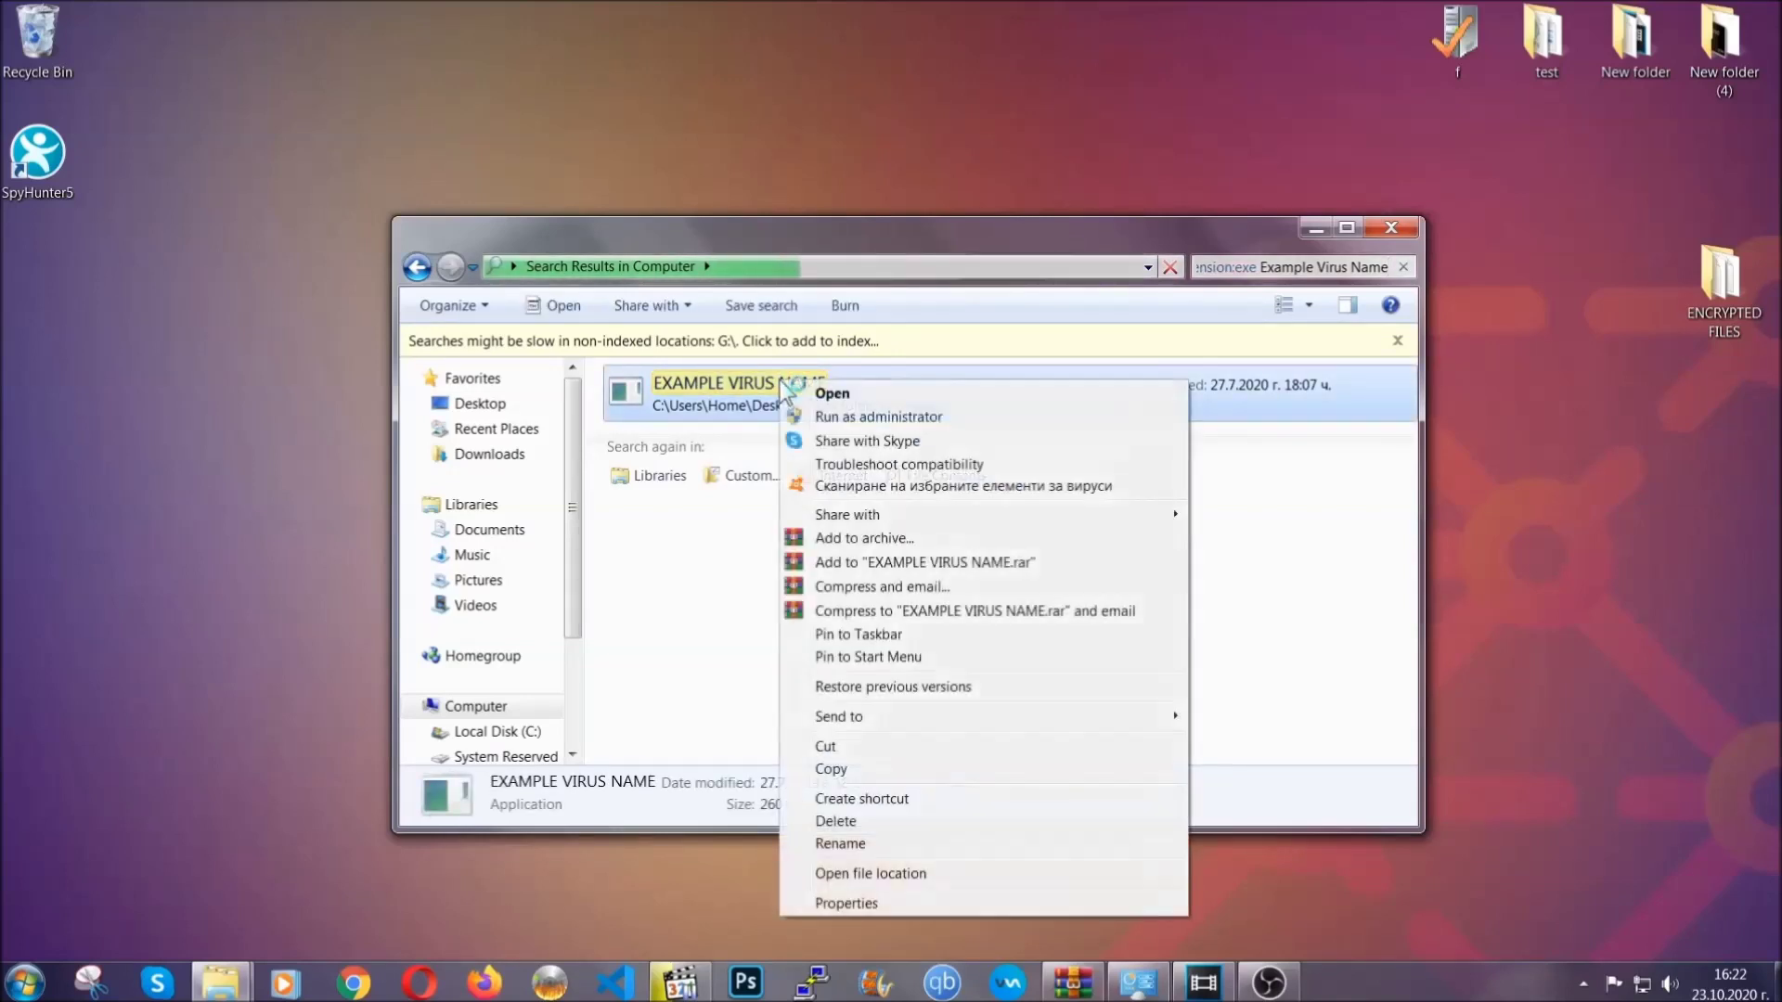
pyautogui.click(859, 821)
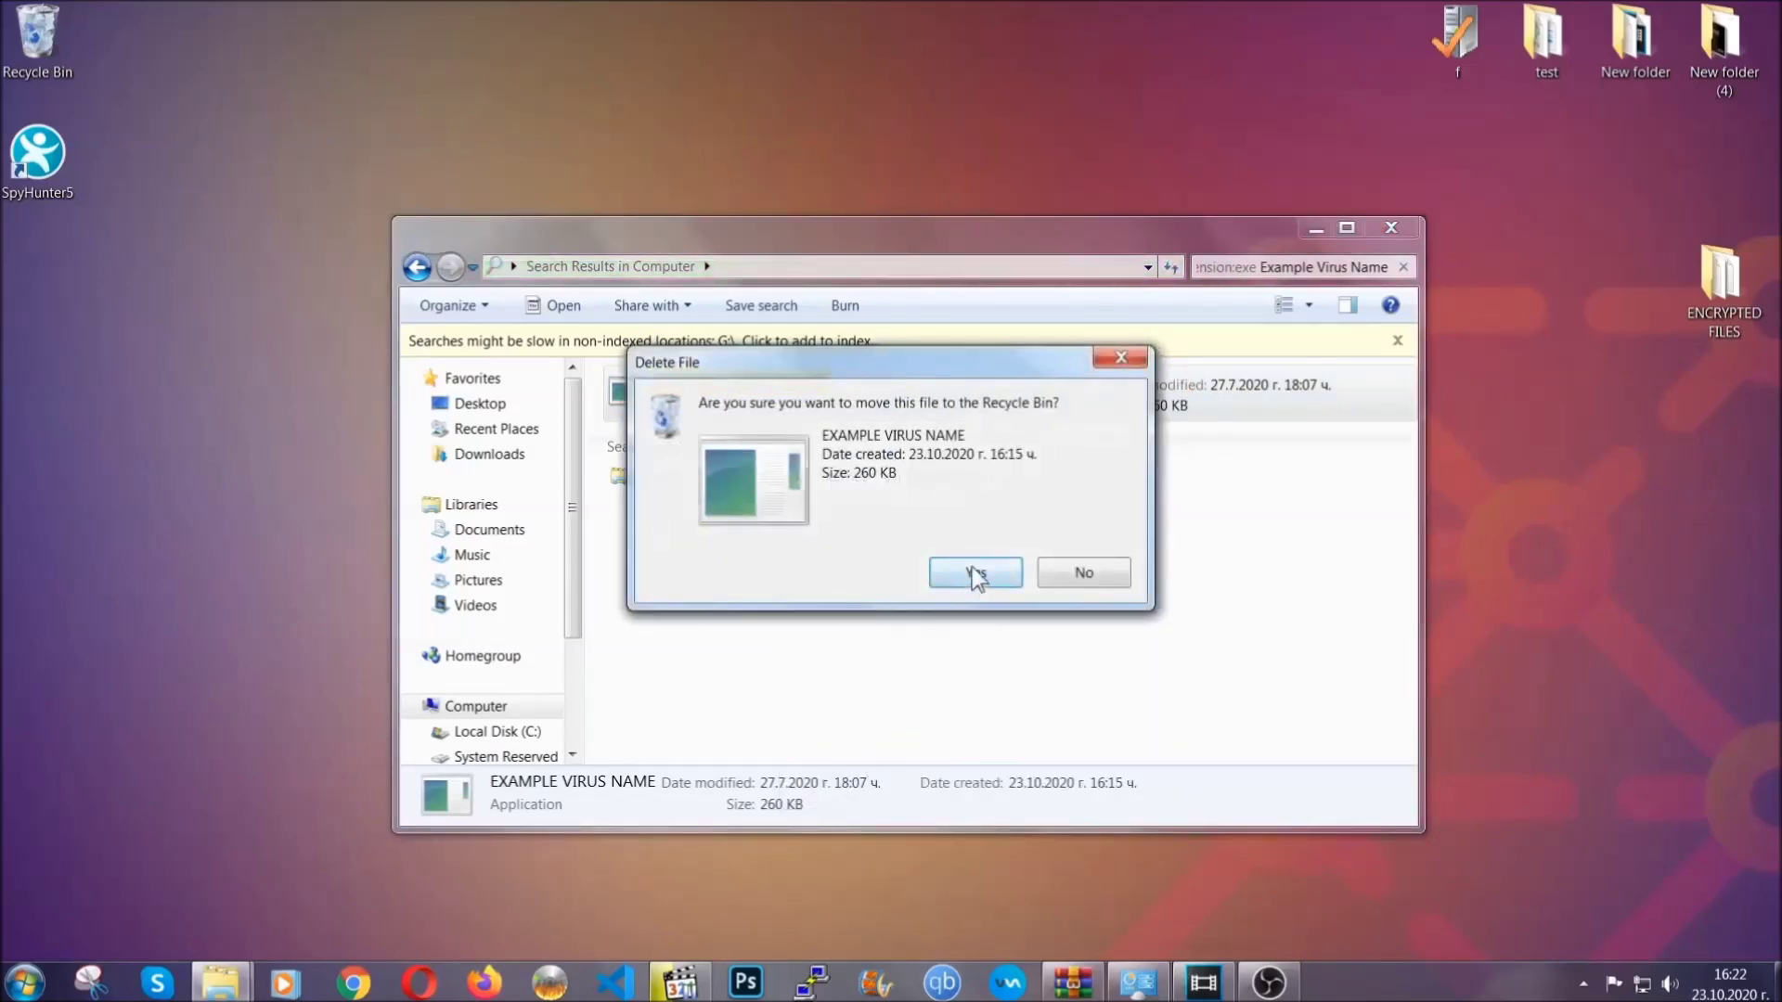
pyautogui.click(975, 574)
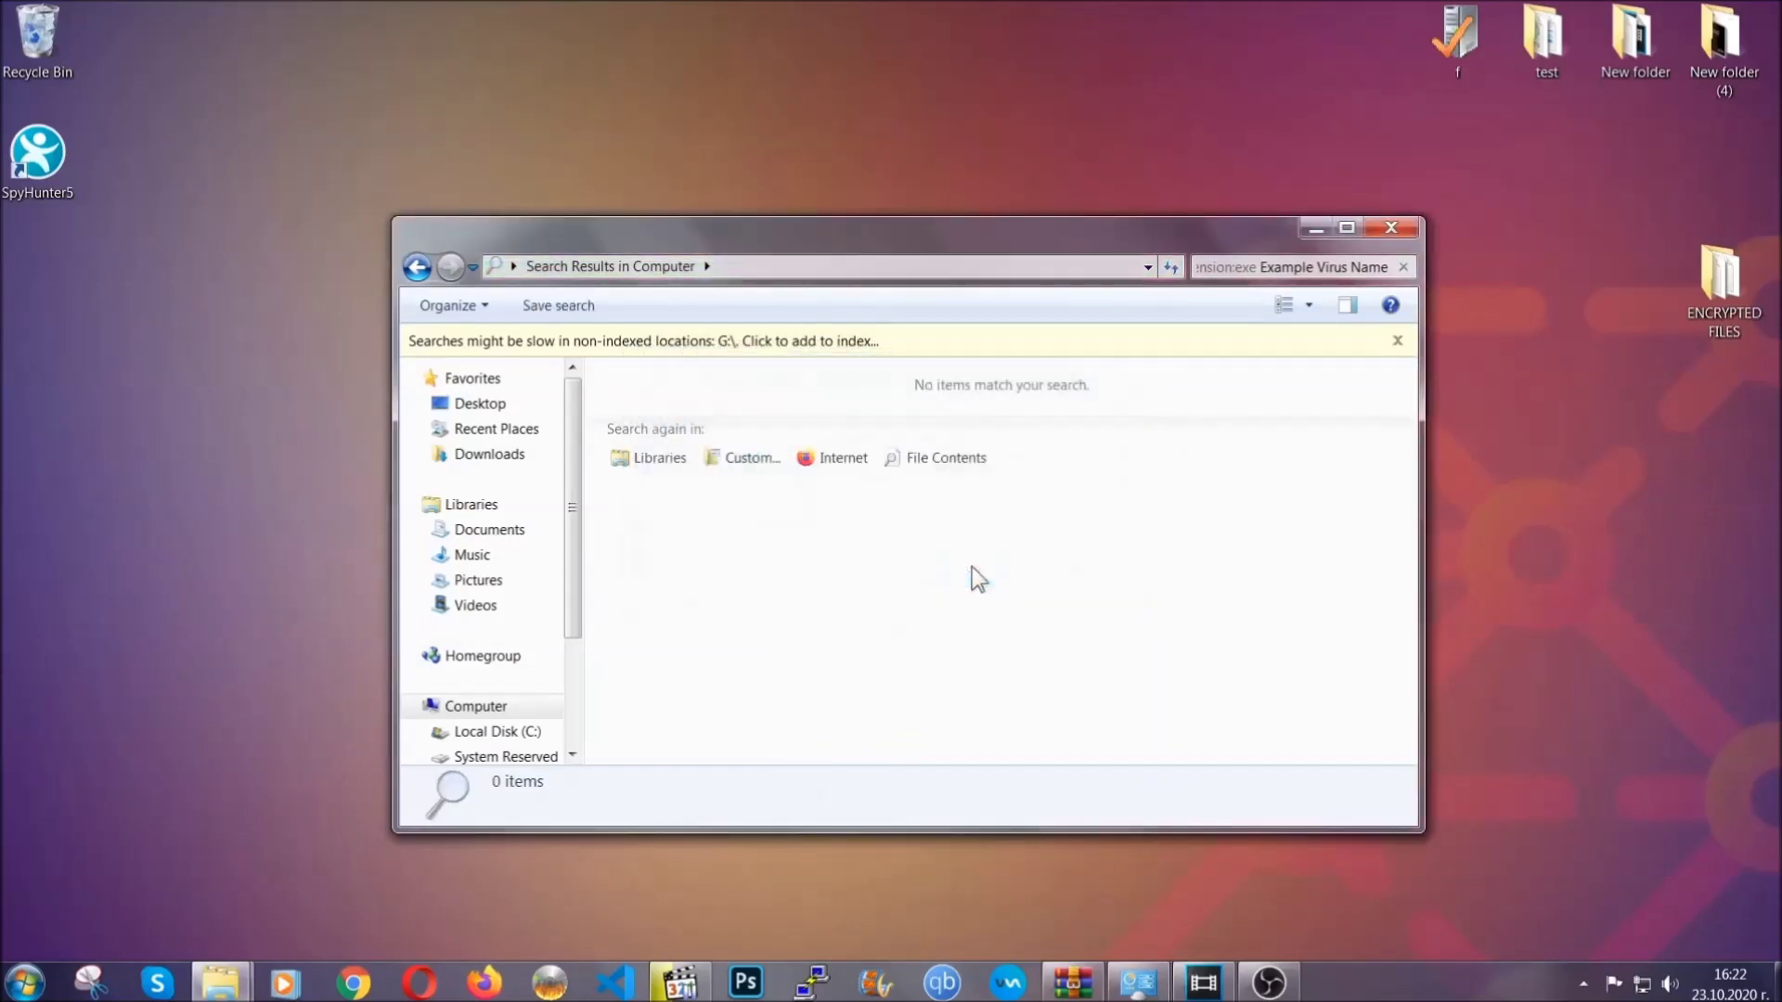
pyautogui.click(1392, 227)
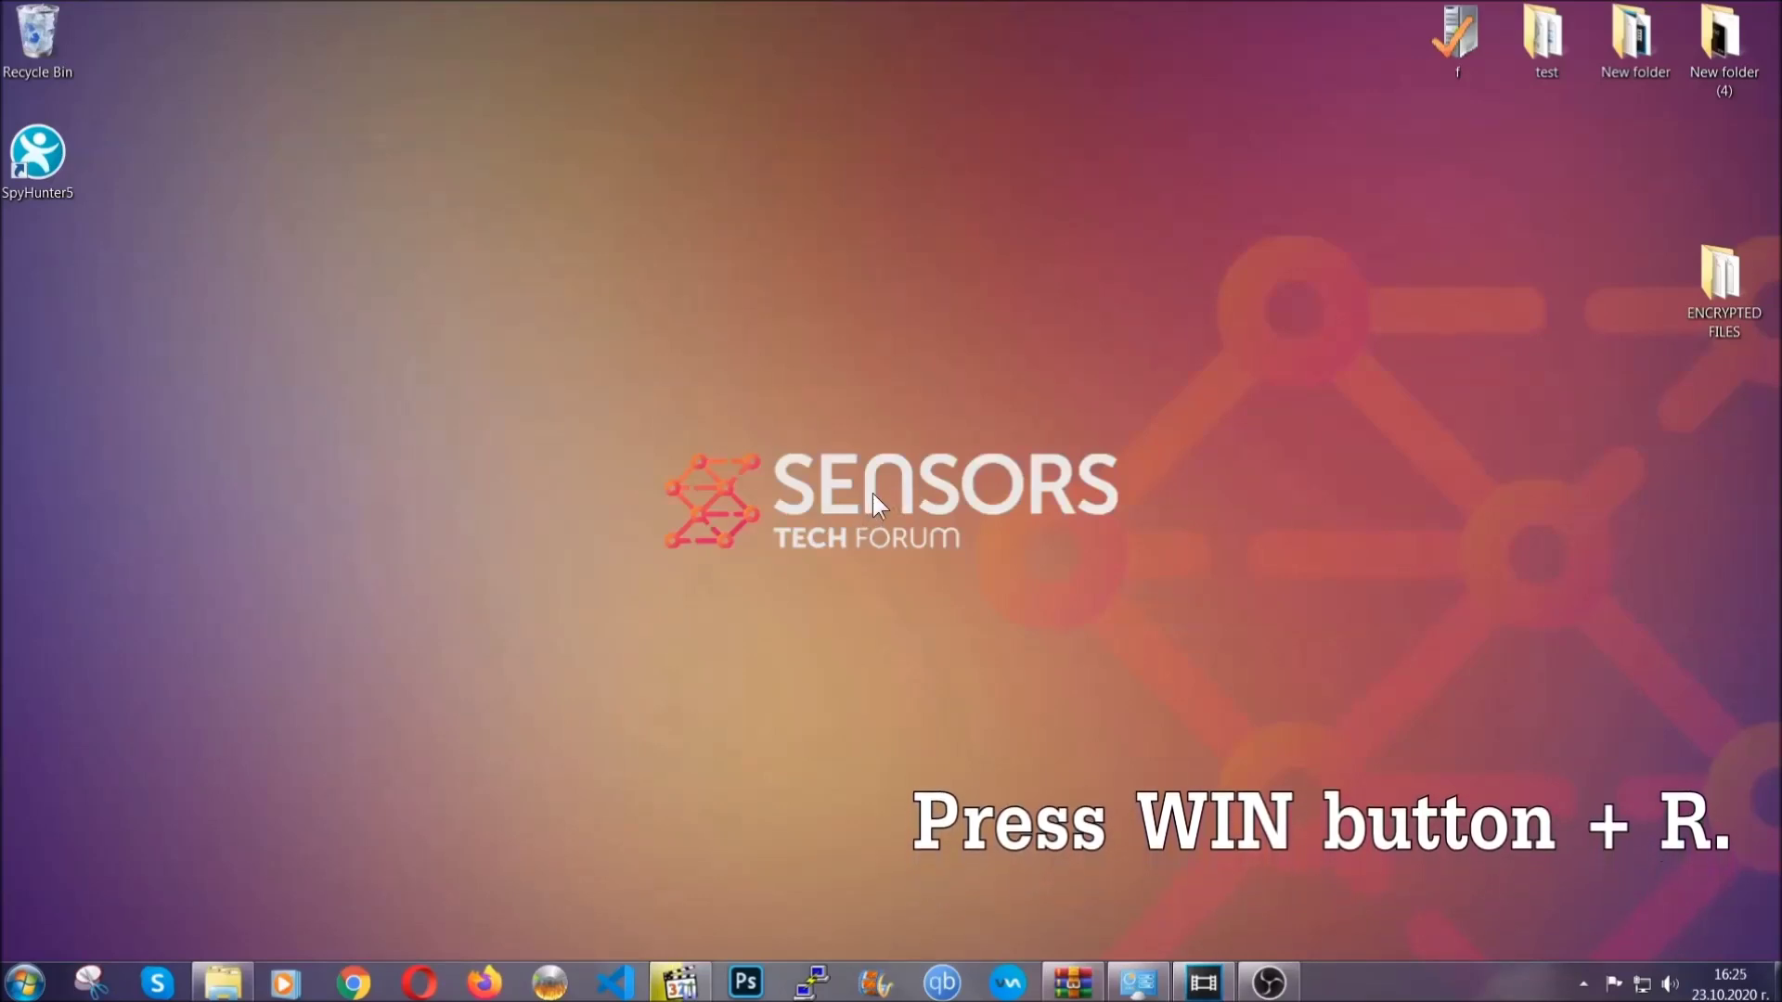
# Launch REGEDIT from the Run dialog in place of the old cmd entry
pyautogui.press('super+r')
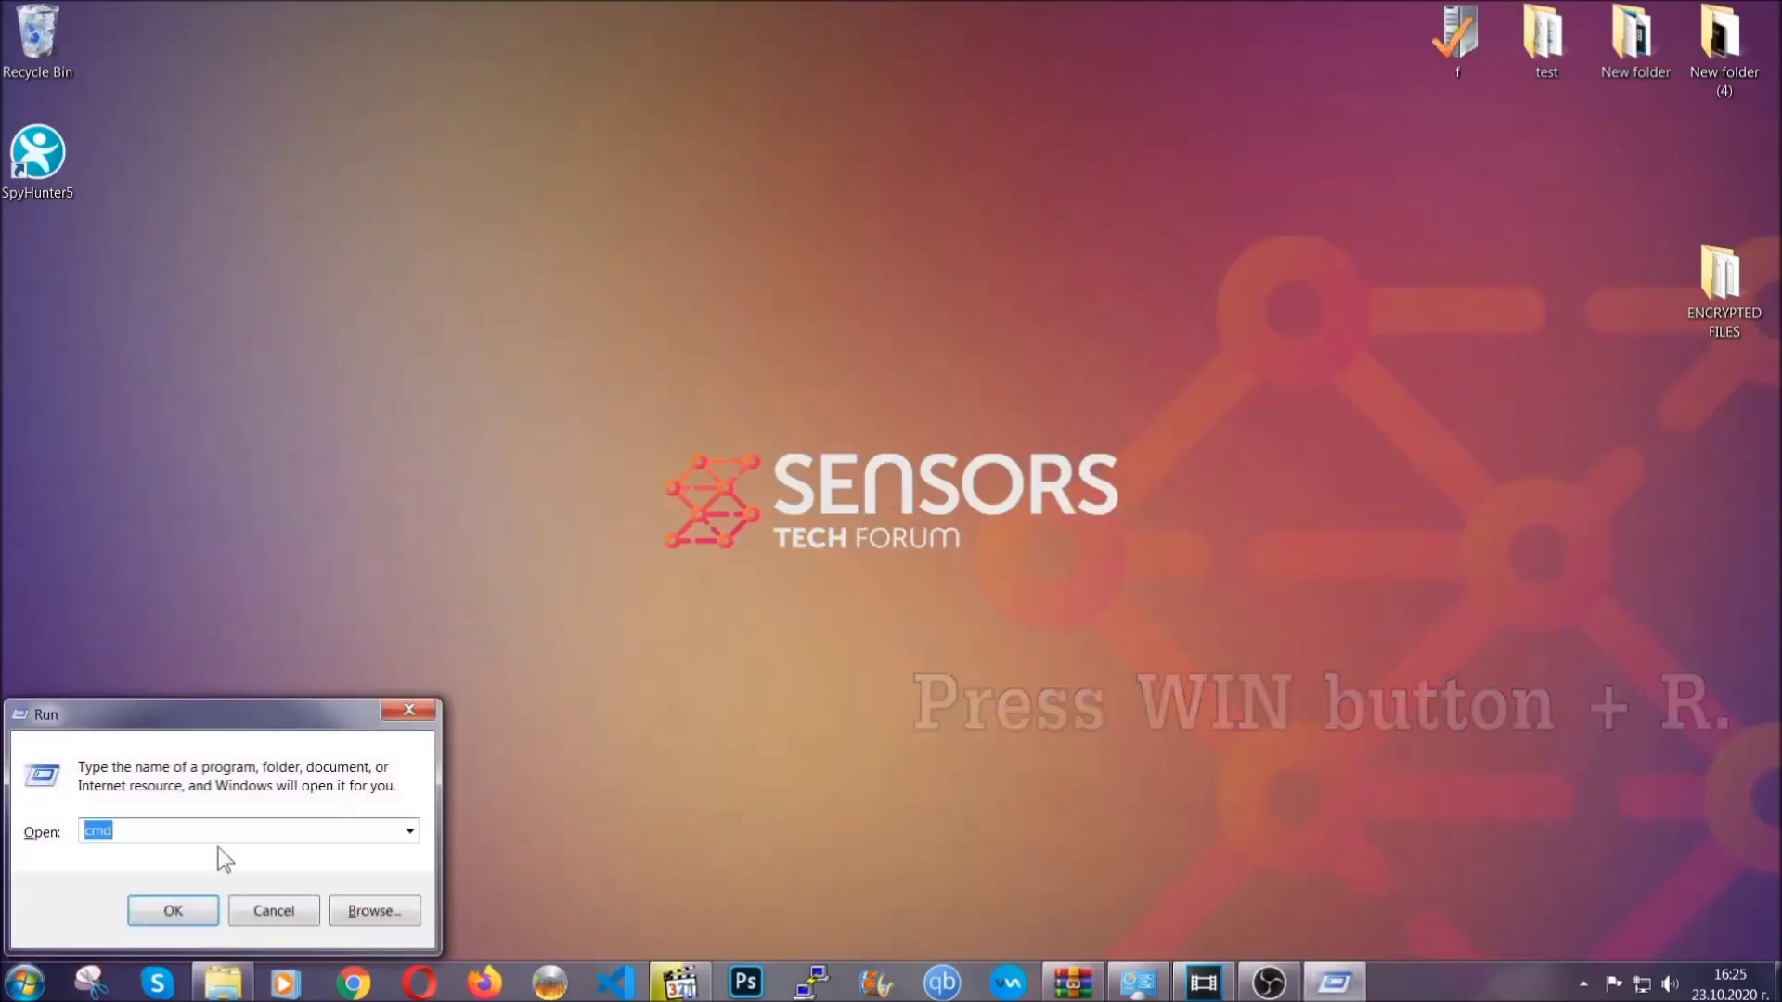
pyautogui.click(168, 844)
pyautogui.press('BackSpace')
pyautogui.press('BackSpace')
pyautogui.press('BackSpace')
pyautogui.write('REGEDIT')
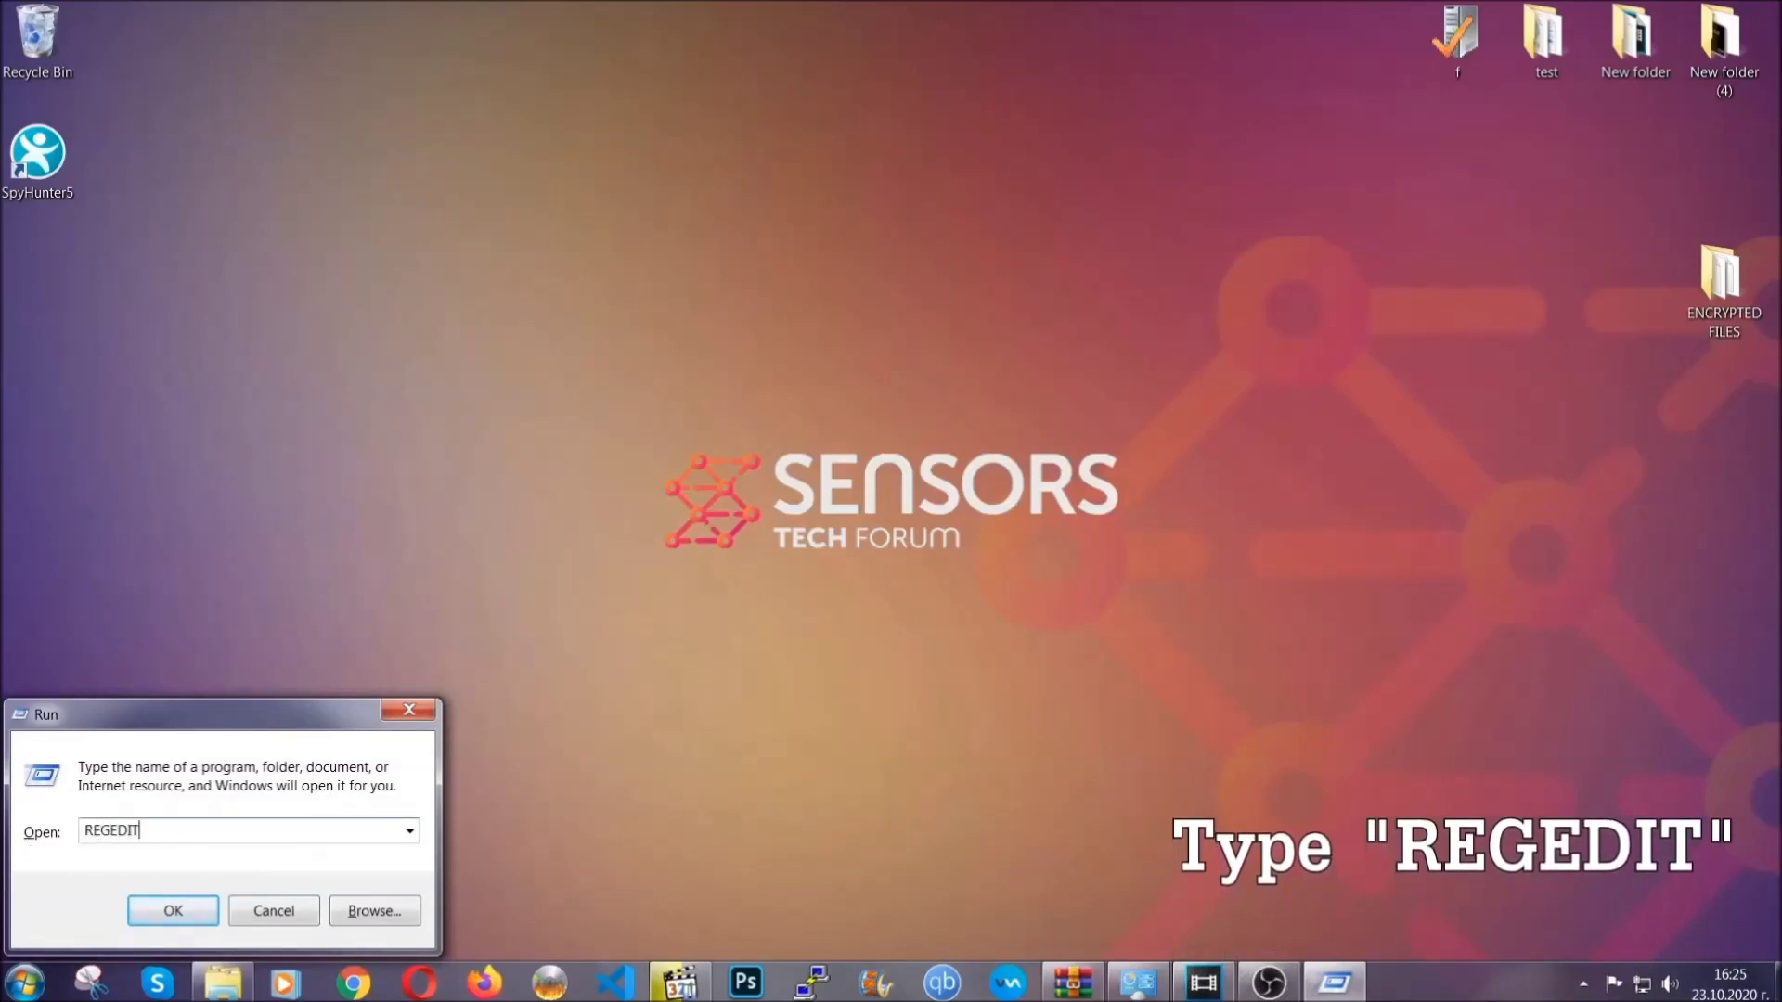
pyautogui.click(153, 906)
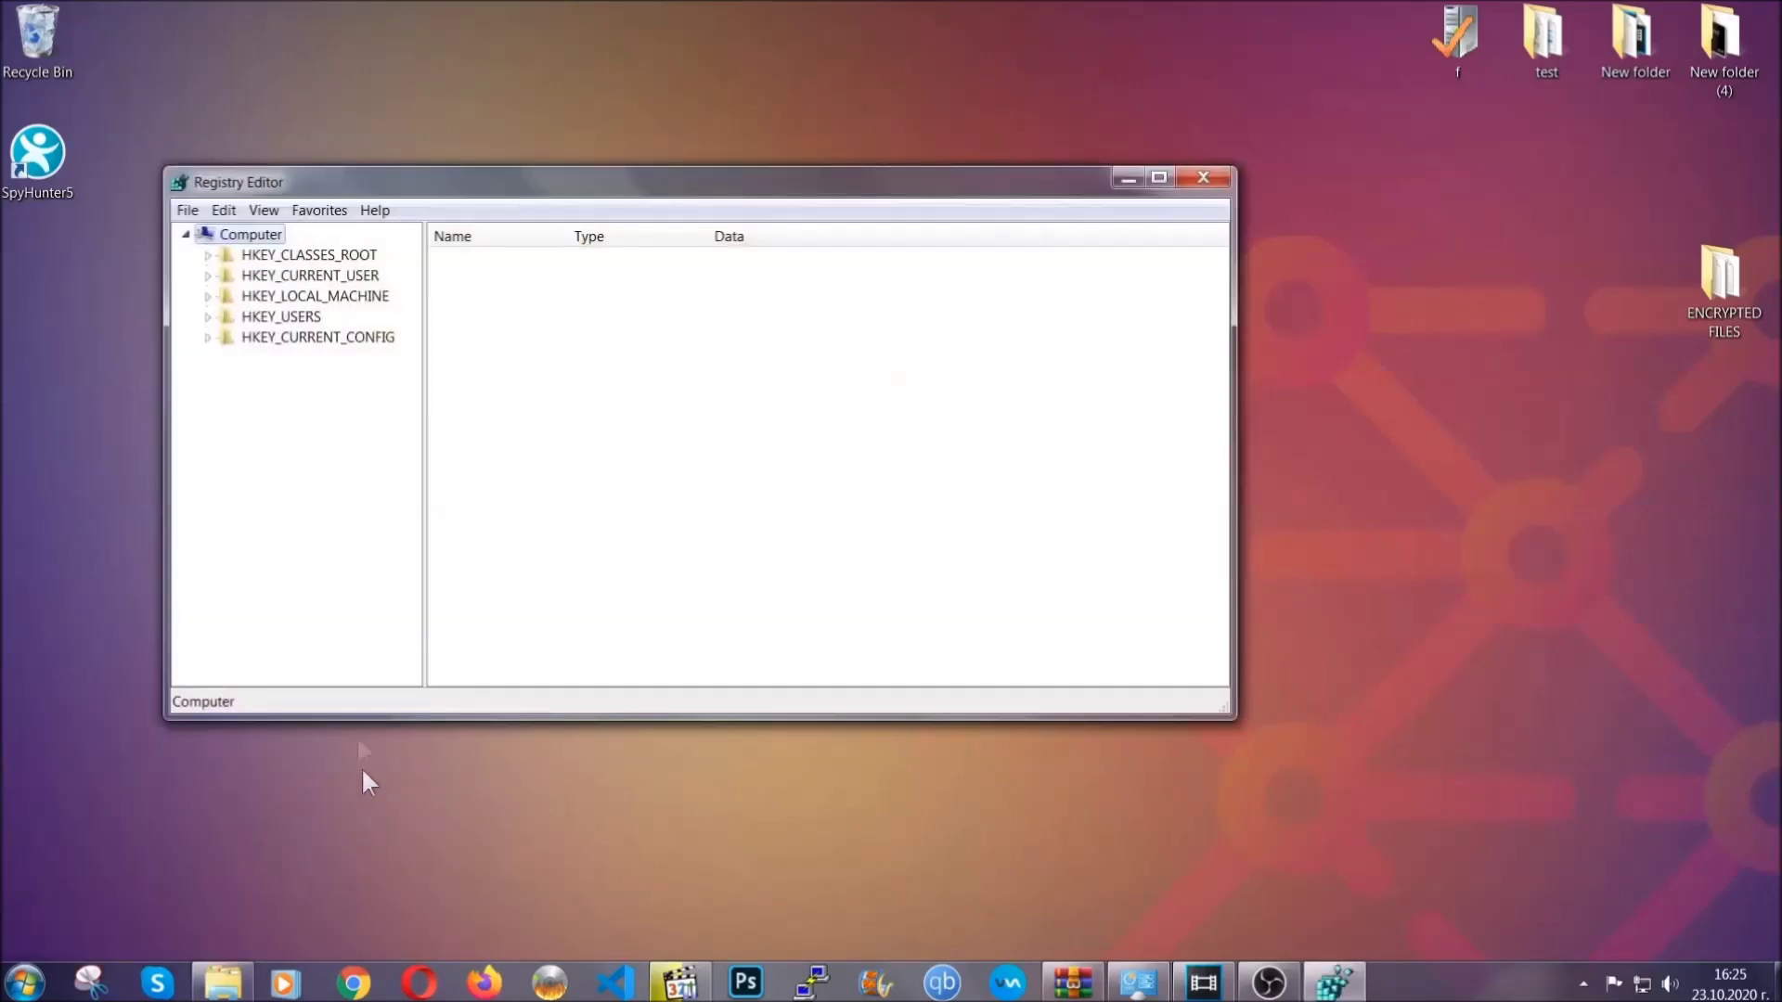
# Export the whole registry to the Desktop as BACKUP
pyautogui.click(188, 210)
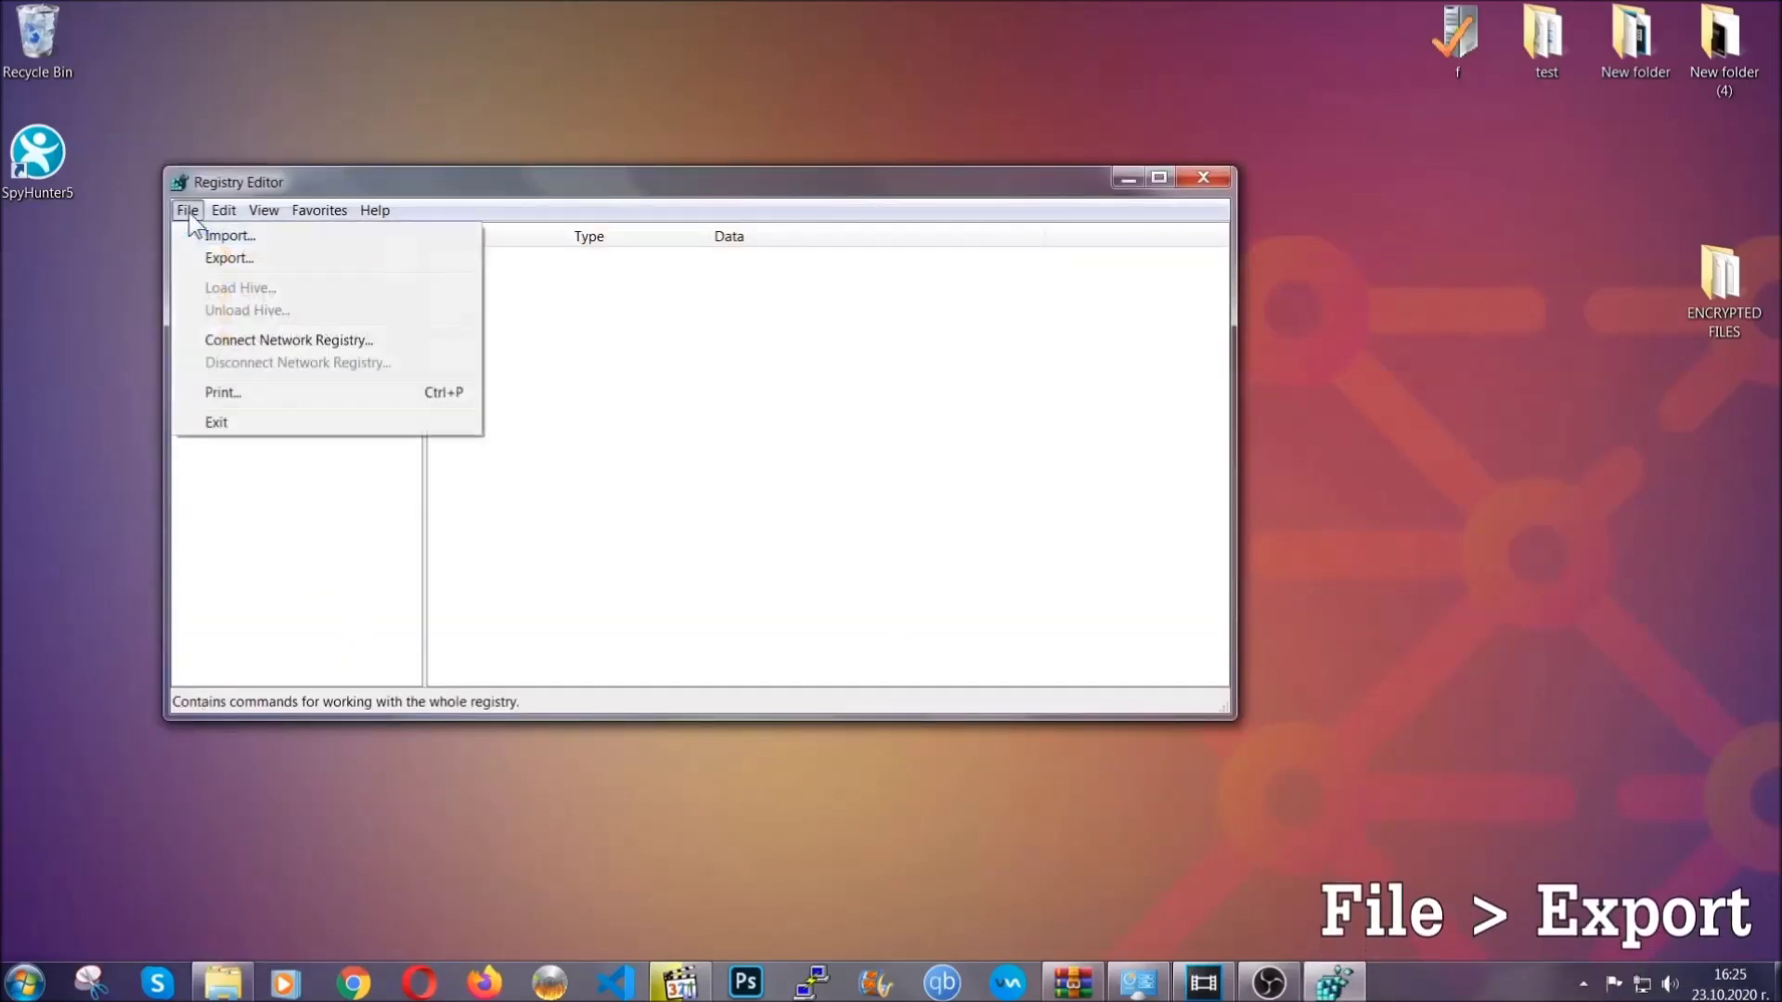
pyautogui.click(231, 256)
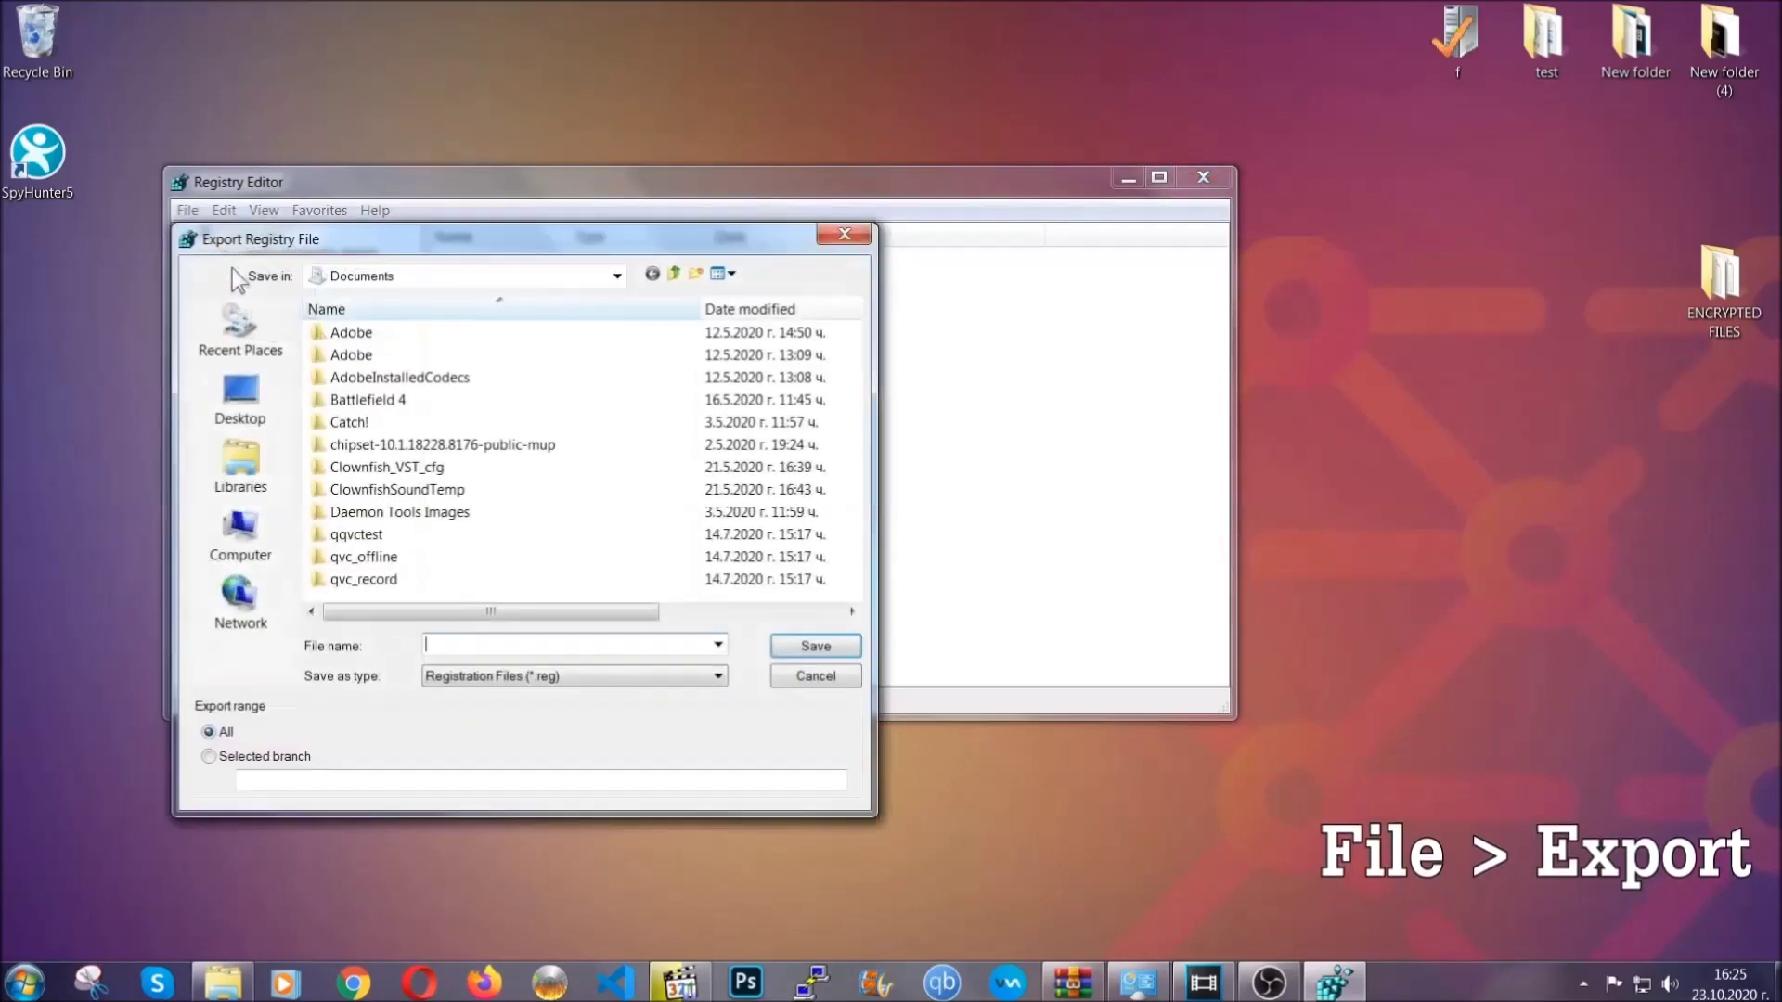
pyautogui.click(234, 399)
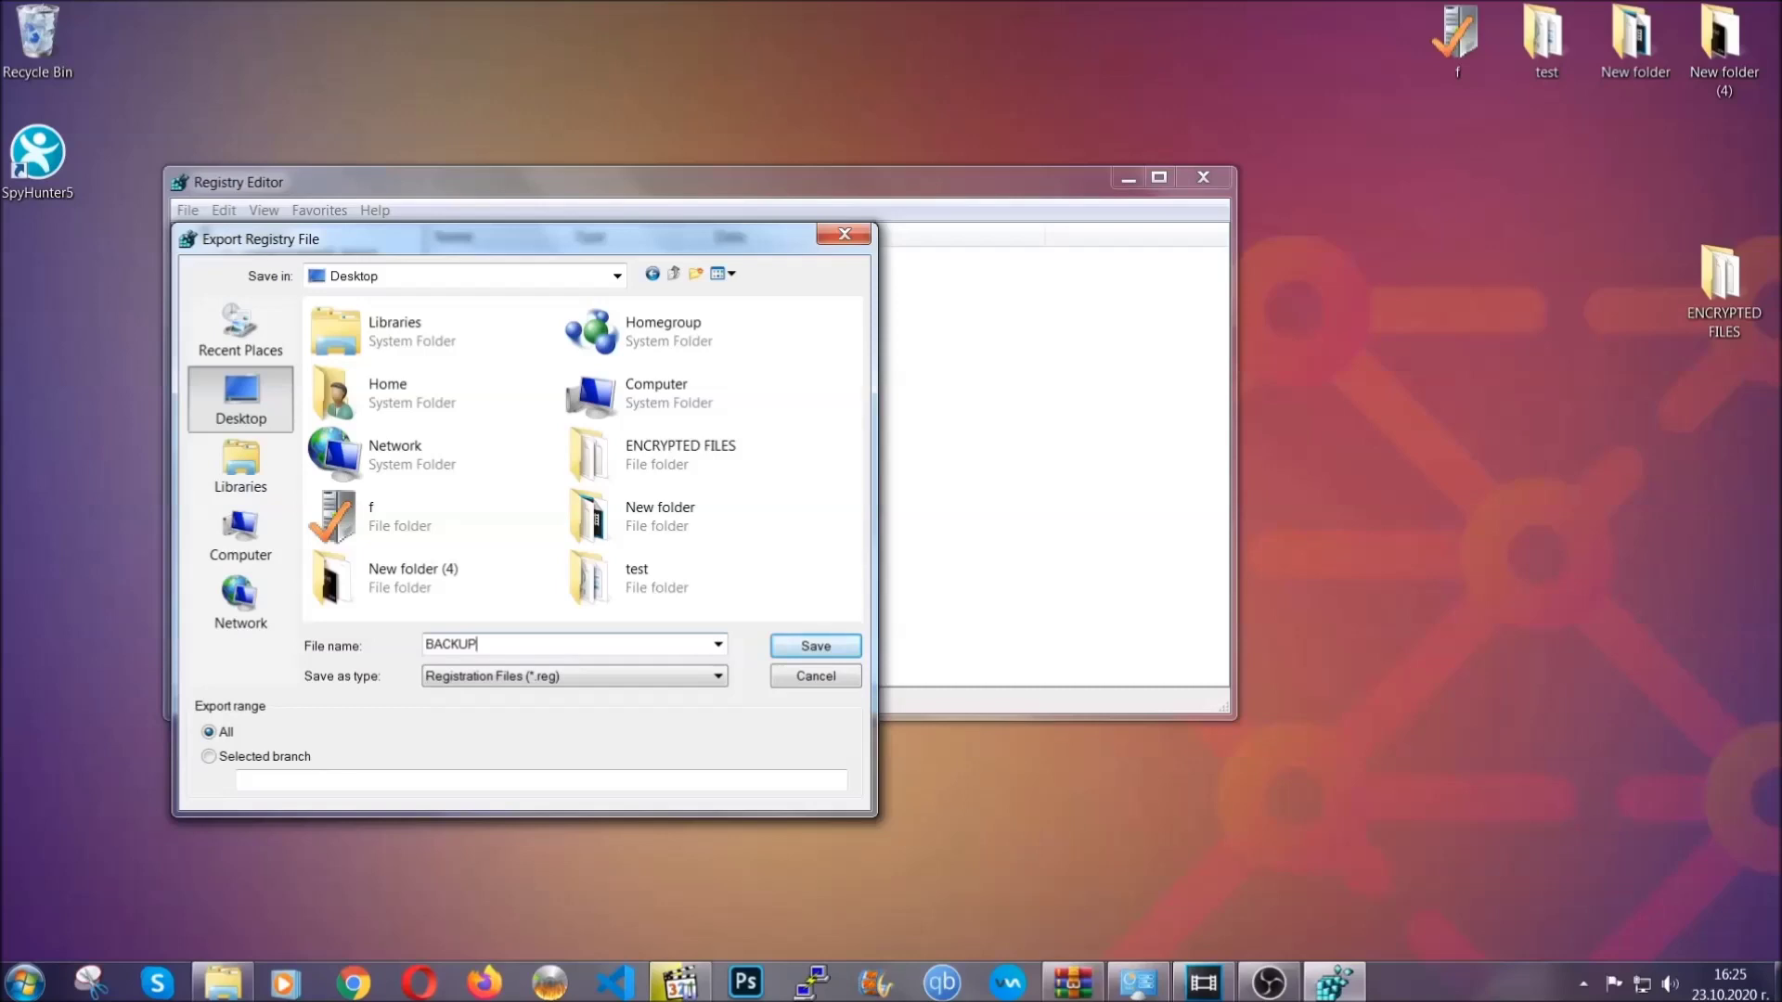
pyautogui.click(804, 649)
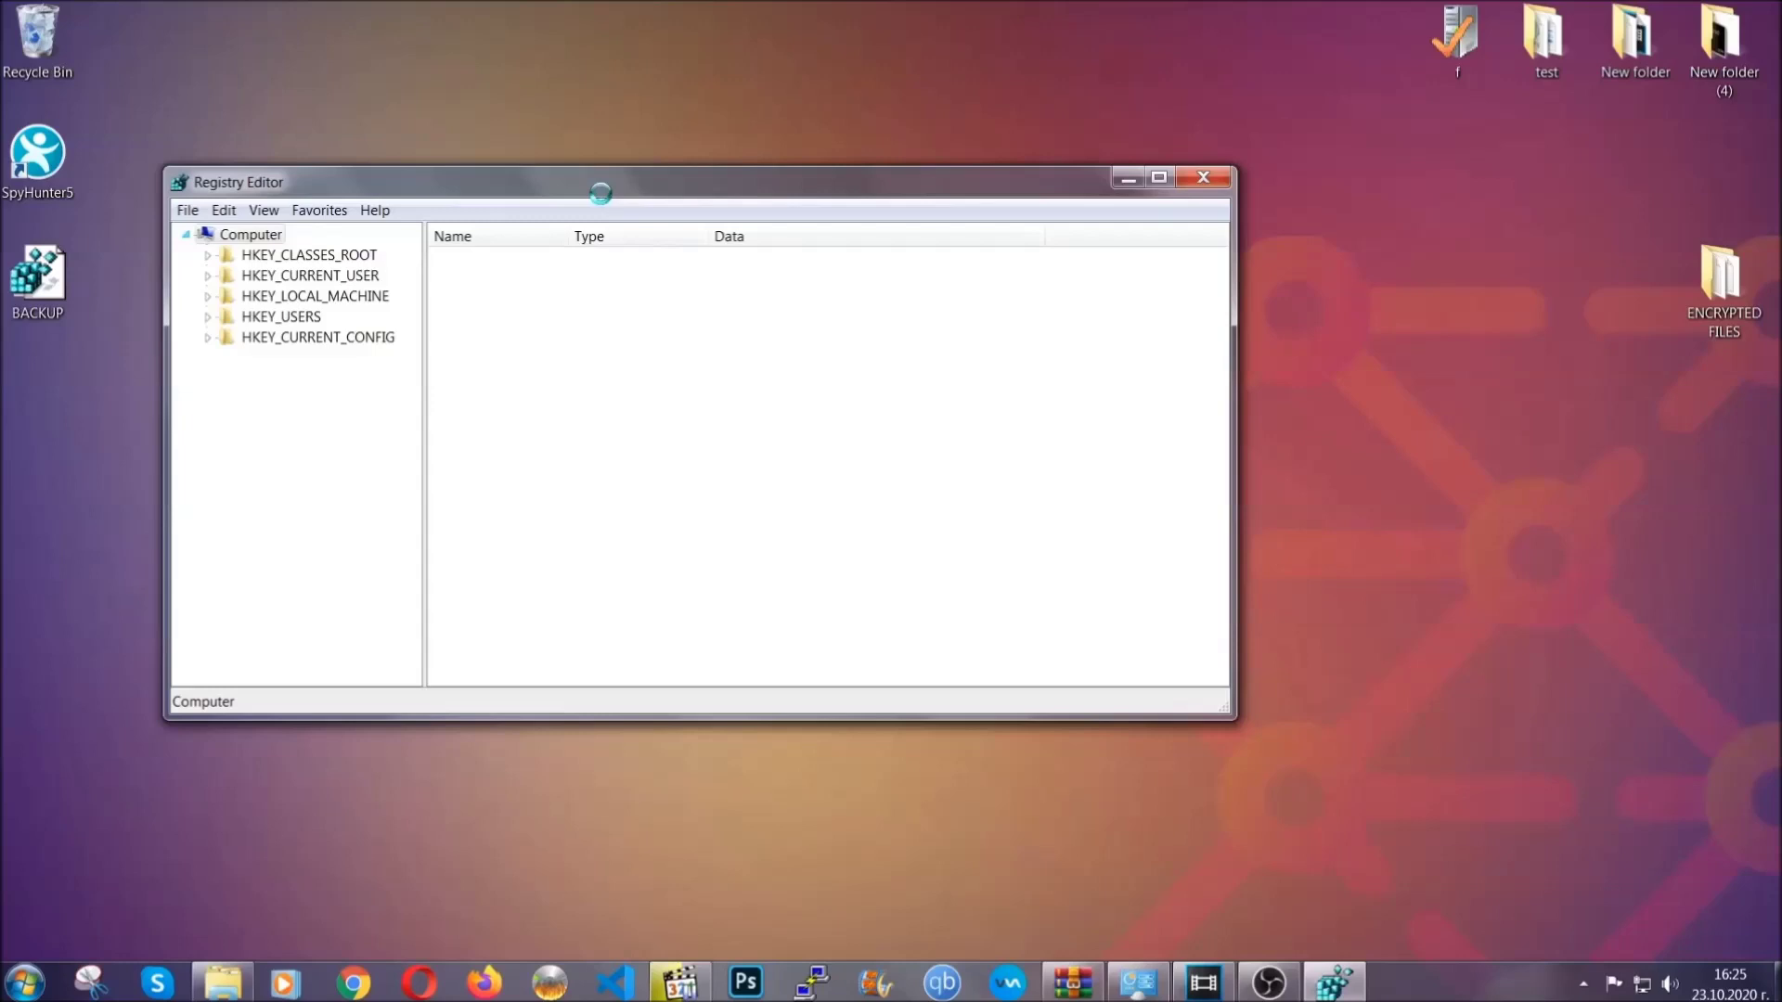
# Open the registry Find dialog and enter RunOnce as the search text
pyautogui.moveTo(600, 193); pyautogui.dragTo(778, 252)
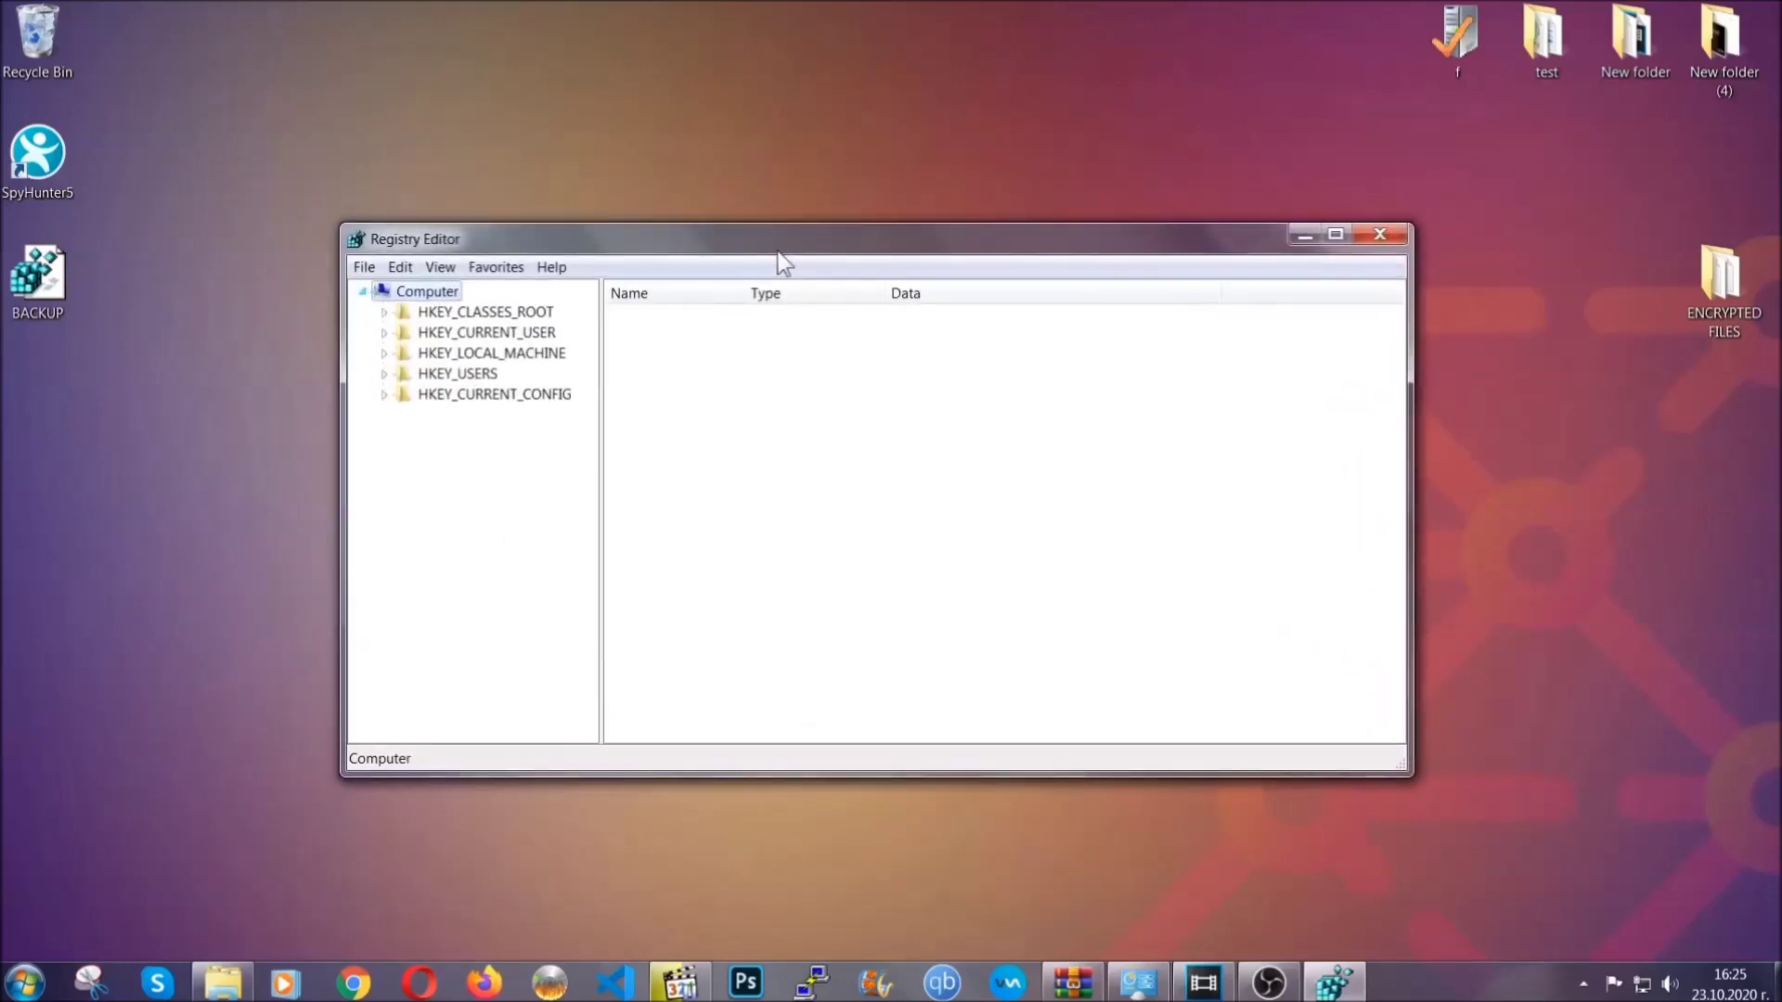
pyautogui.click(364, 269)
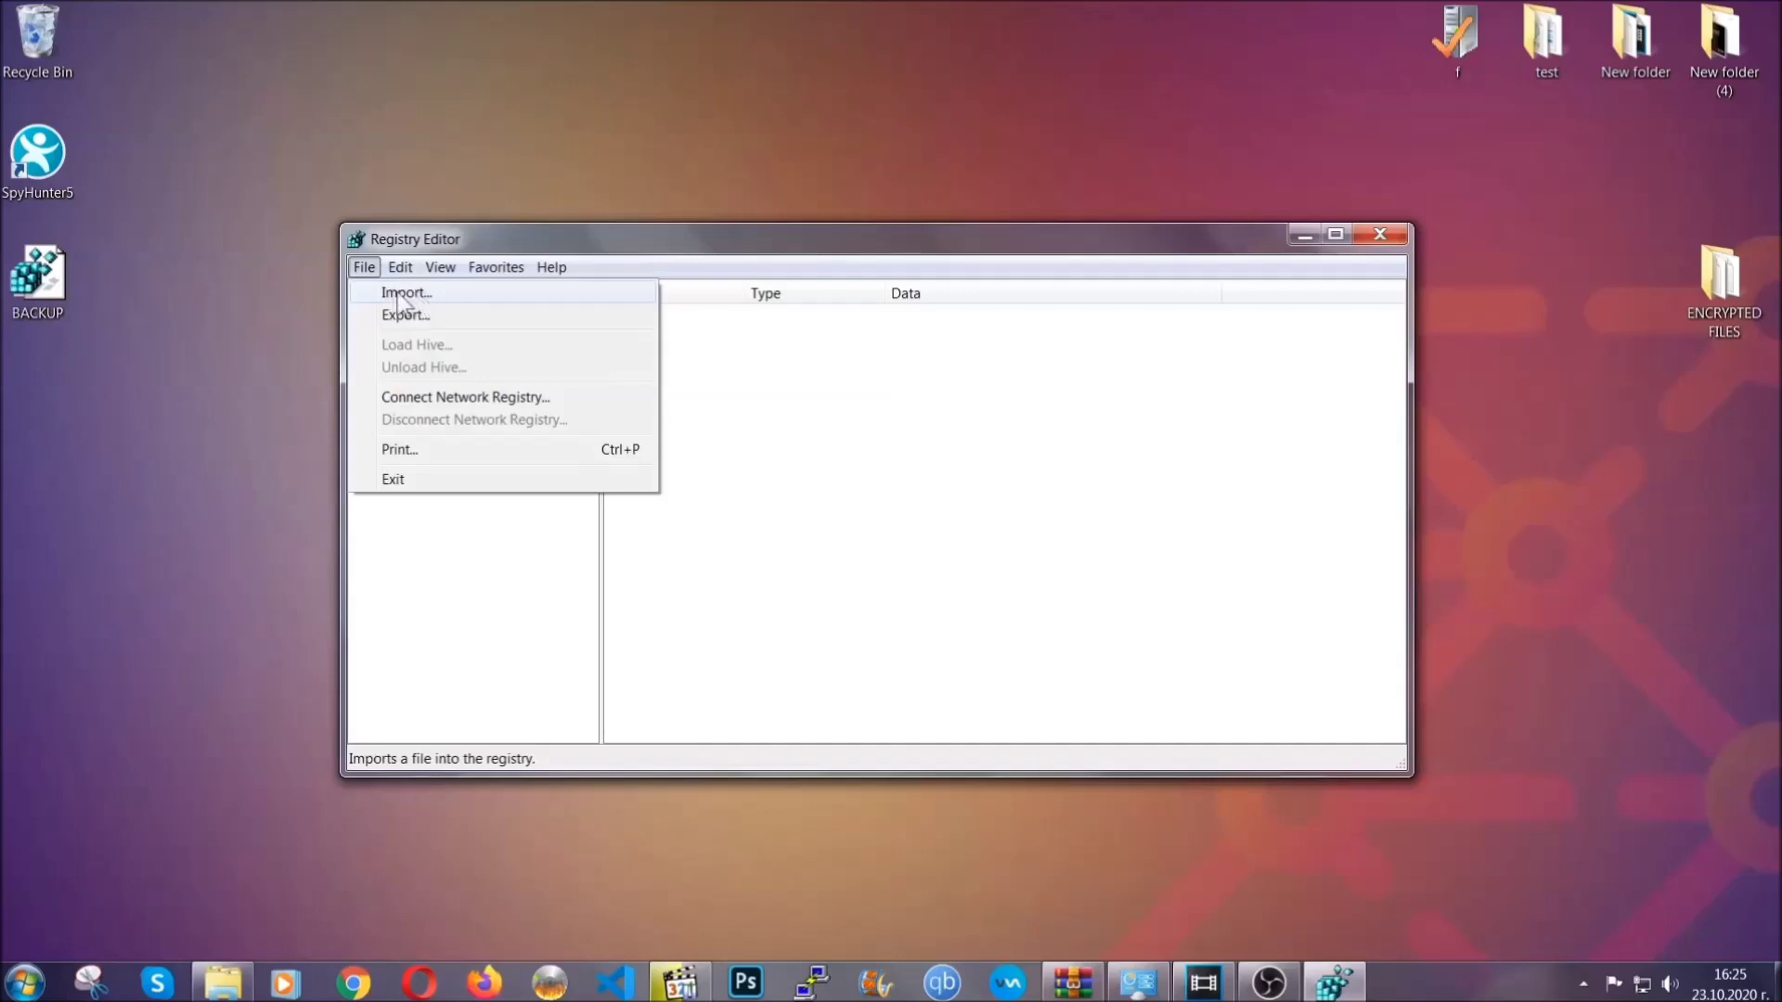
pyautogui.click(365, 269)
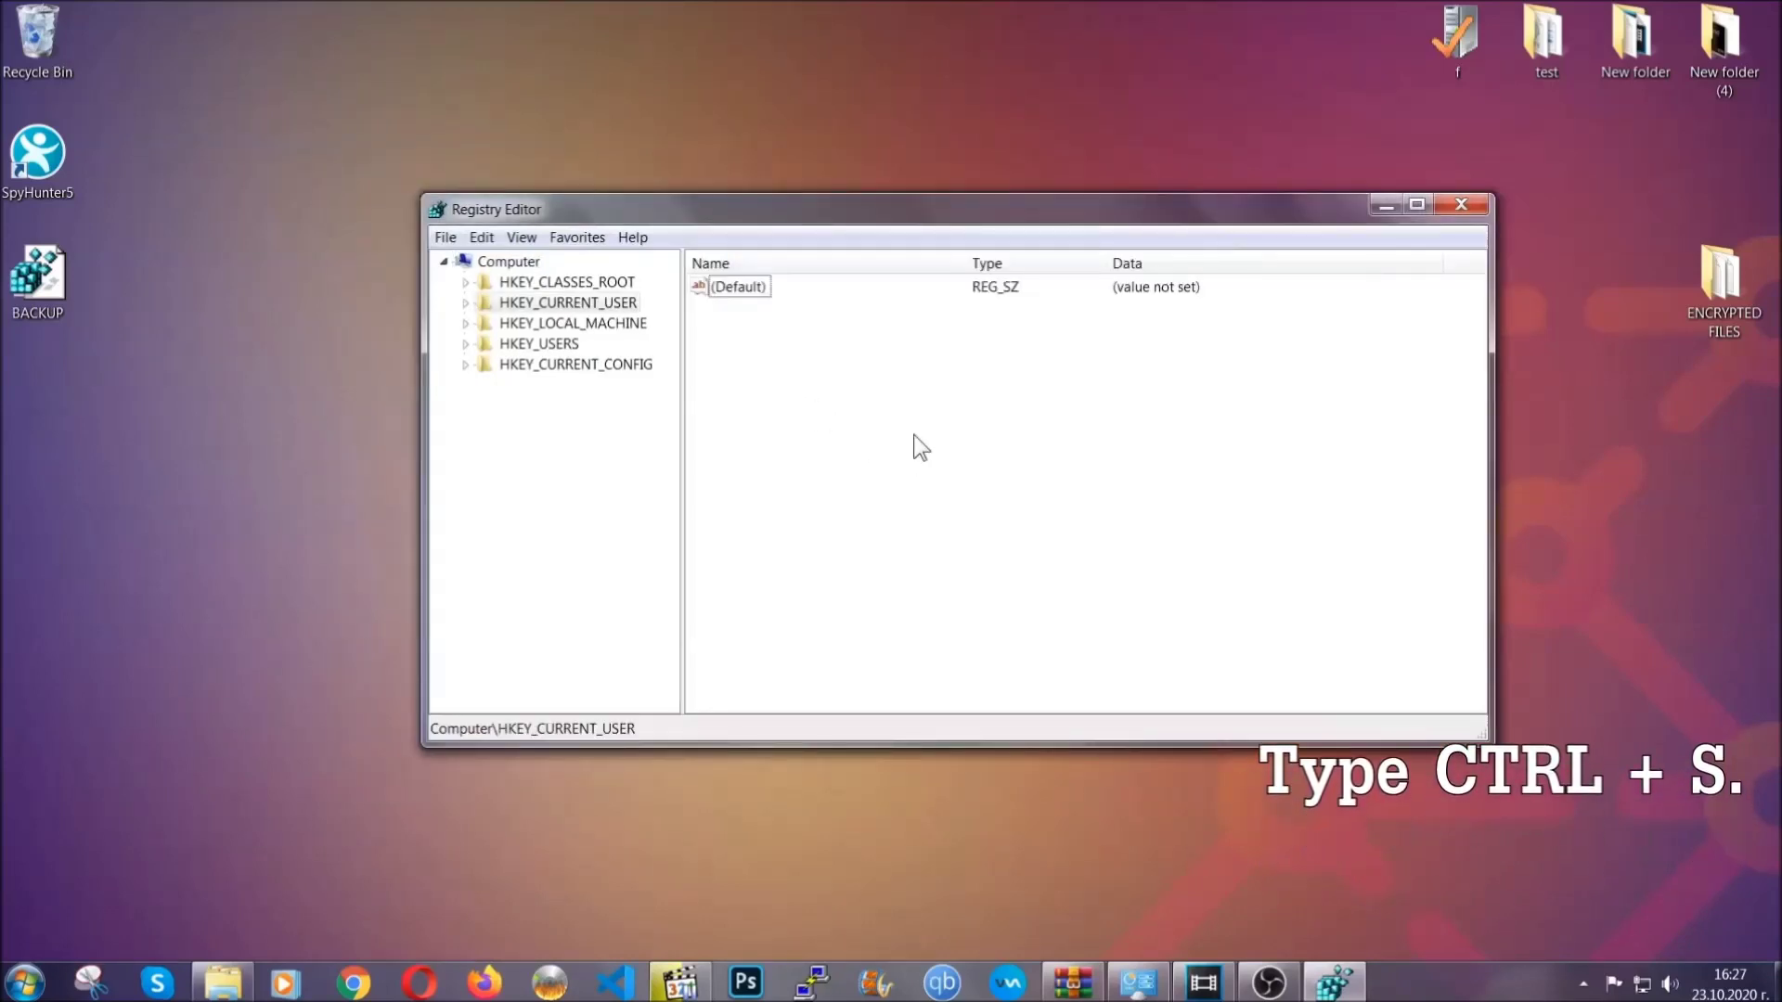
pyautogui.hotkey('ctrl', 'f')
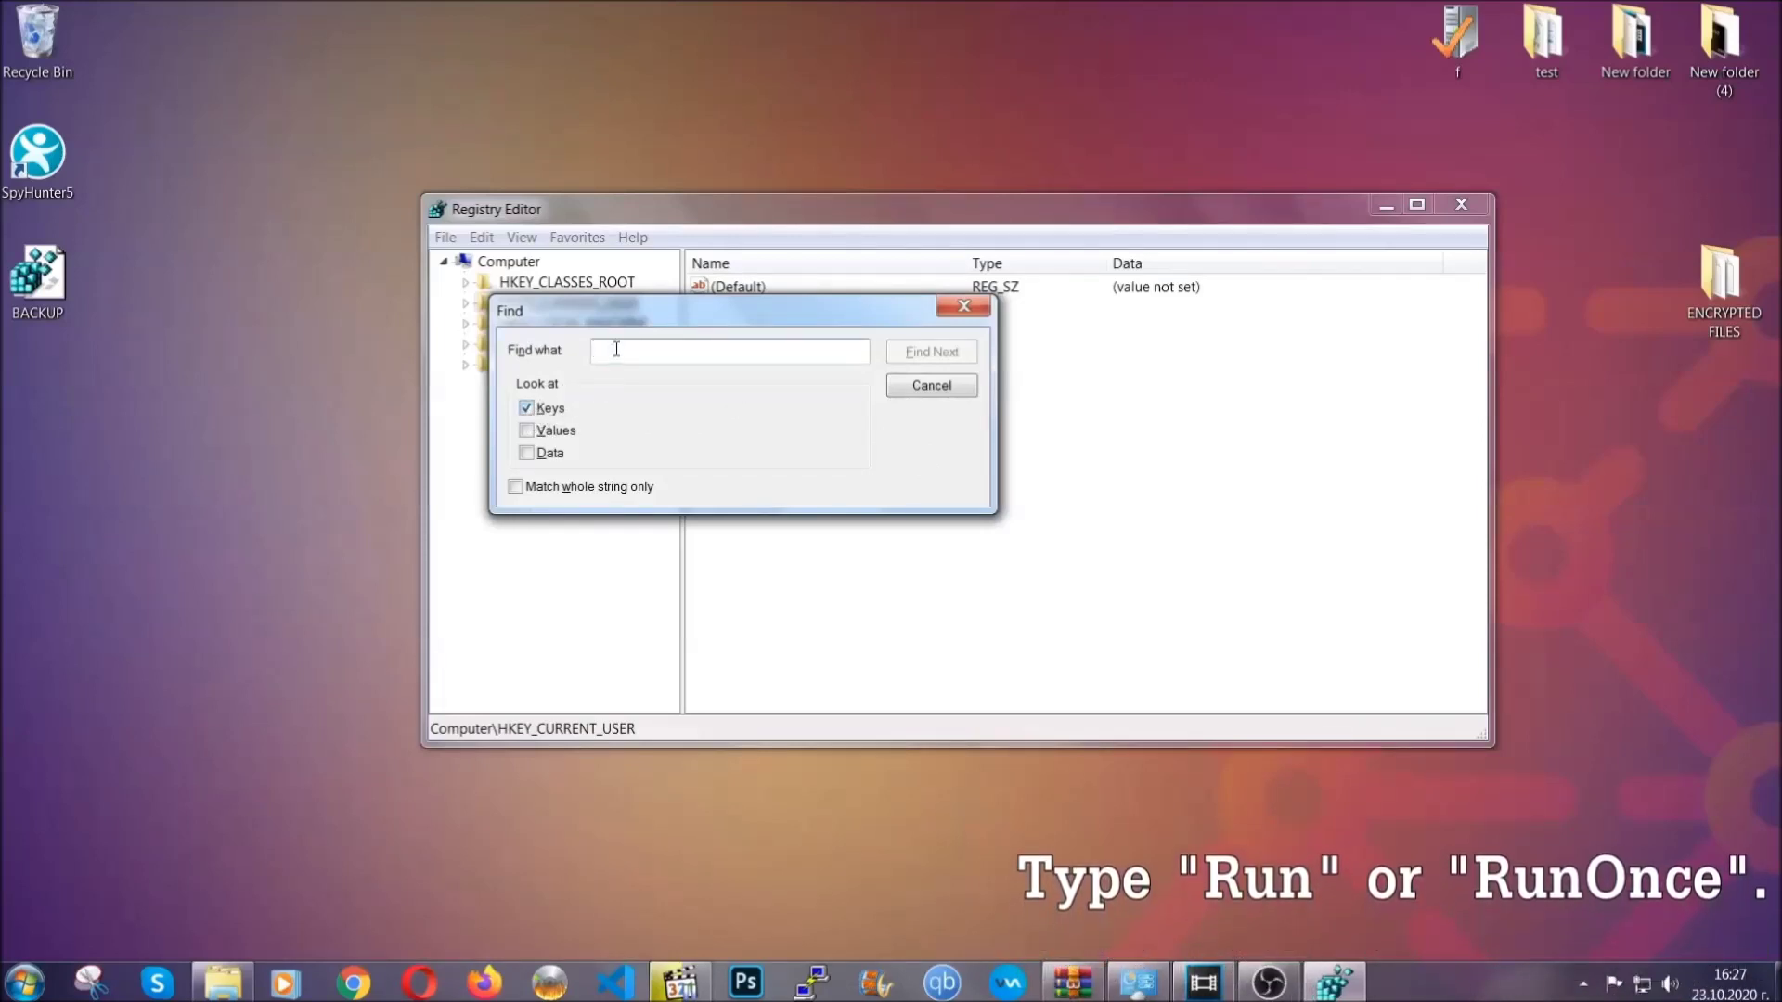
pyautogui.write('RunO')
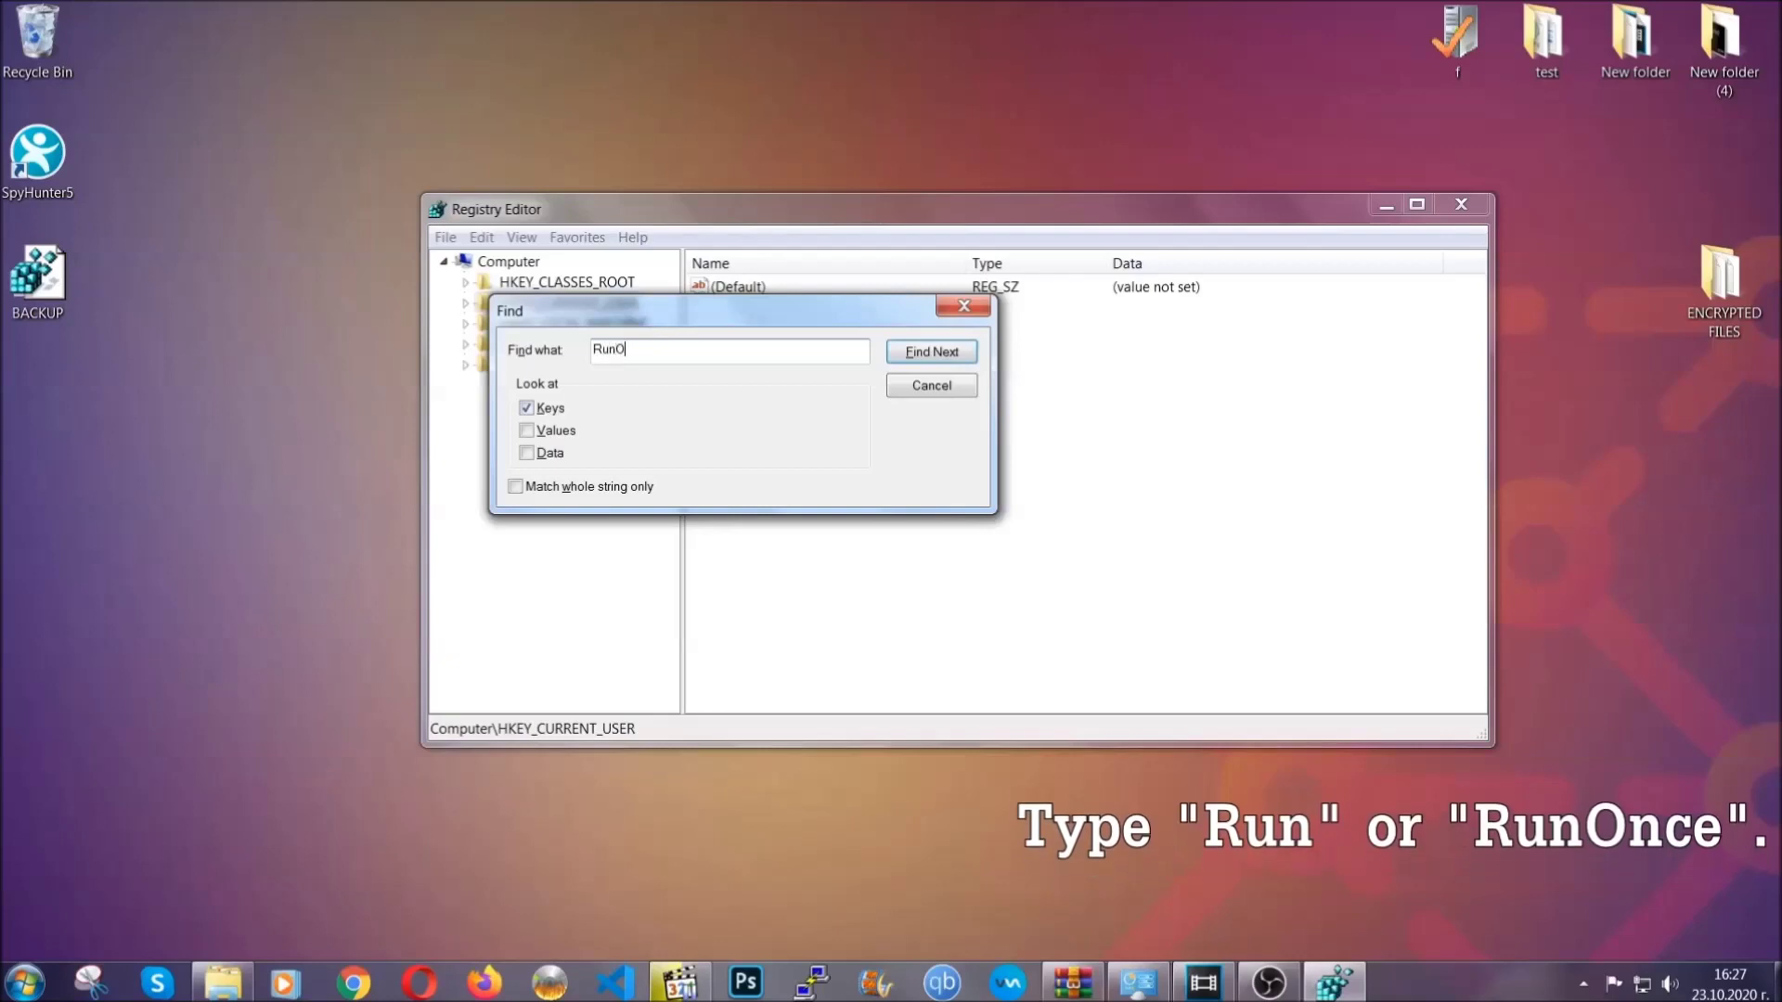
pyautogui.write('nce')
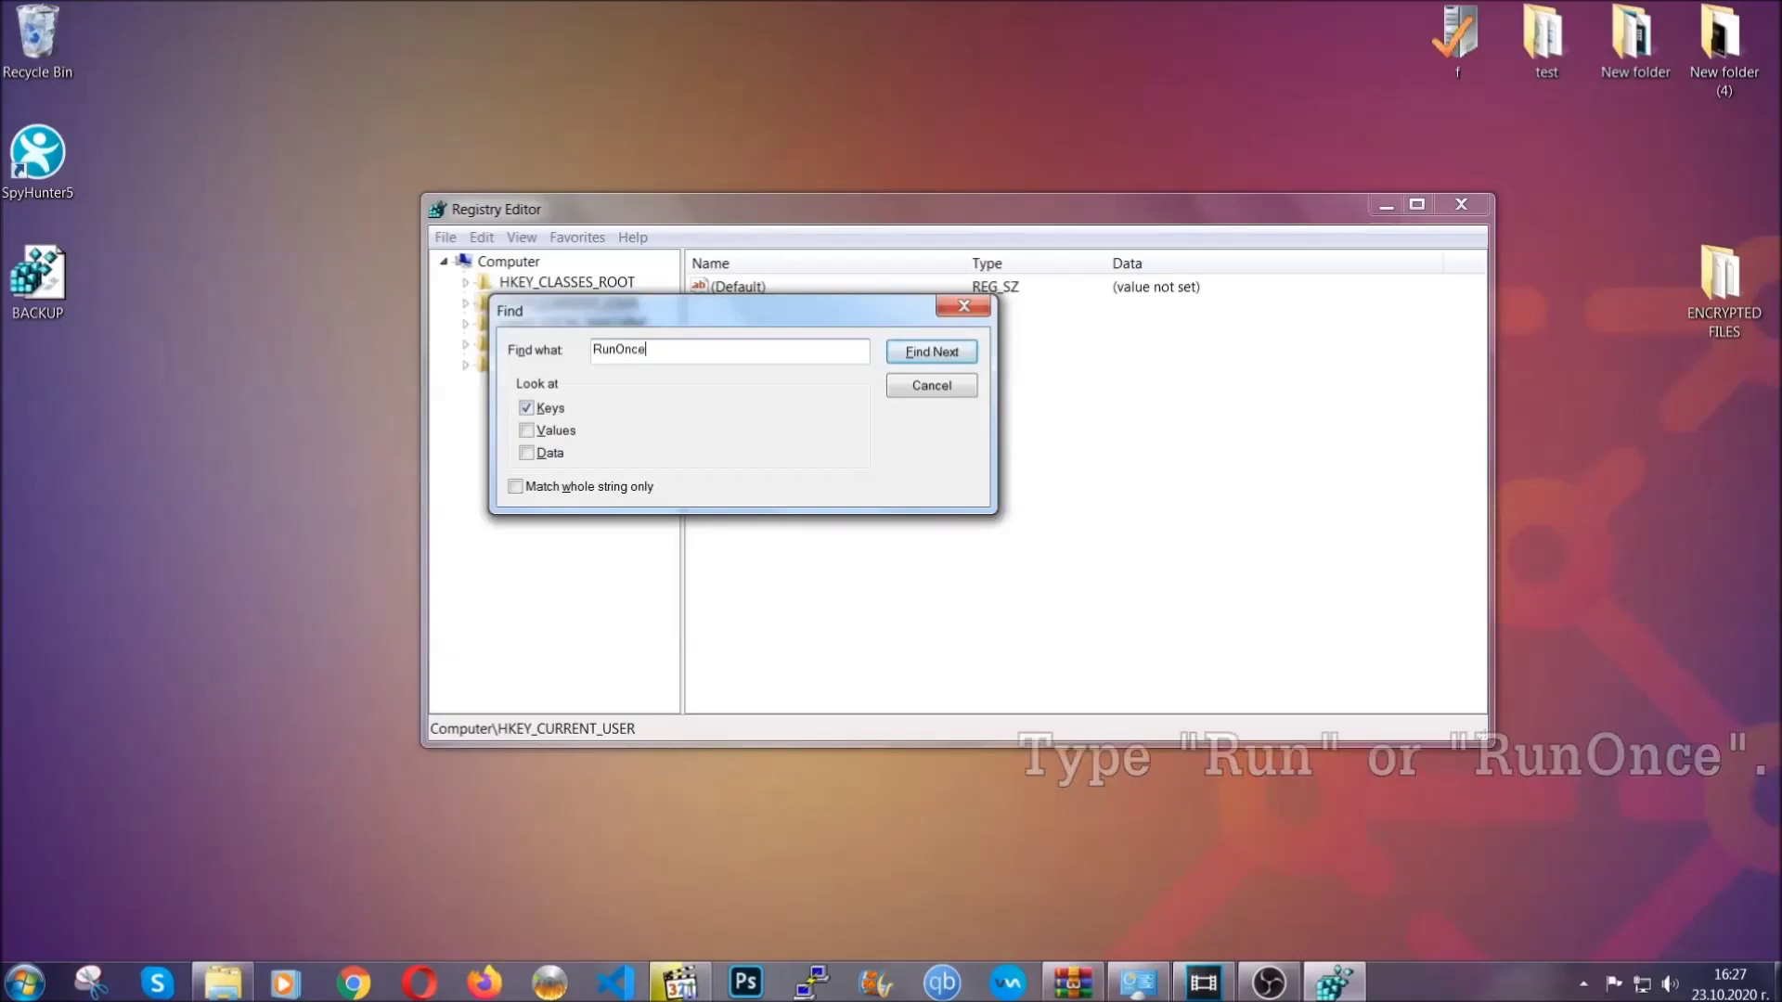
# Locate the Run key via the RunOnce search and delete its THE VIRUS value
pyautogui.click(951, 355)
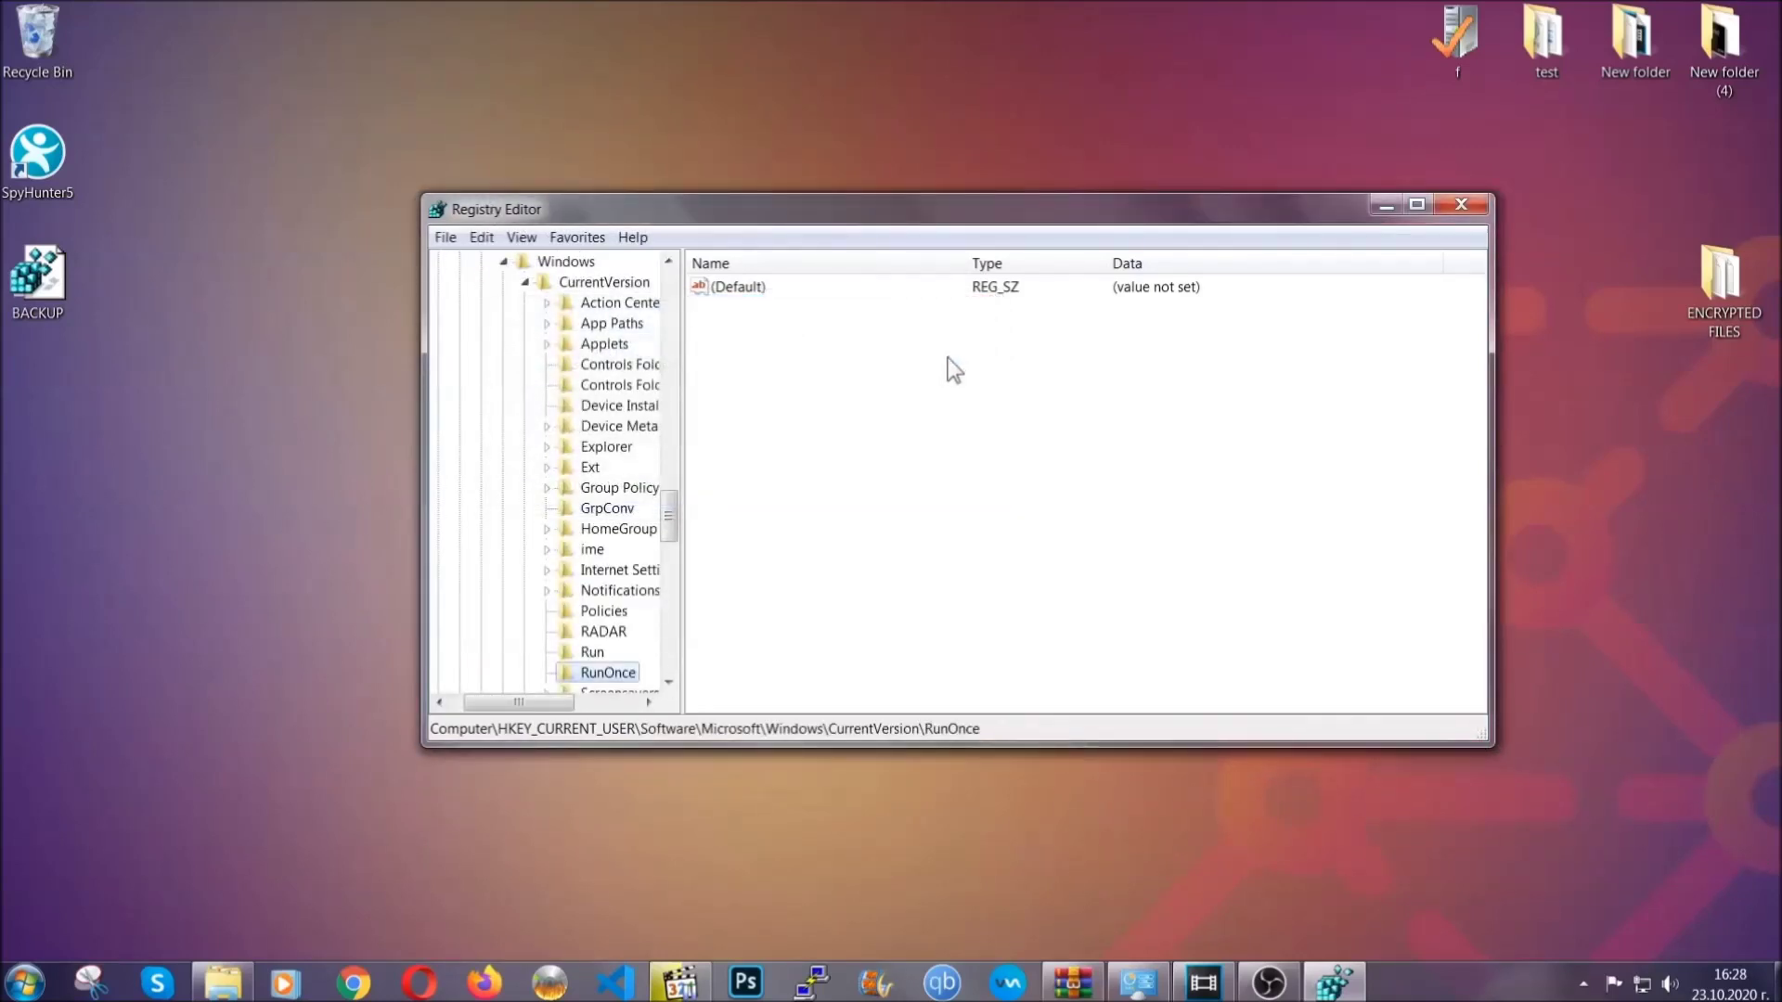
pyautogui.moveTo(670, 510); pyautogui.dragTo(670, 533)
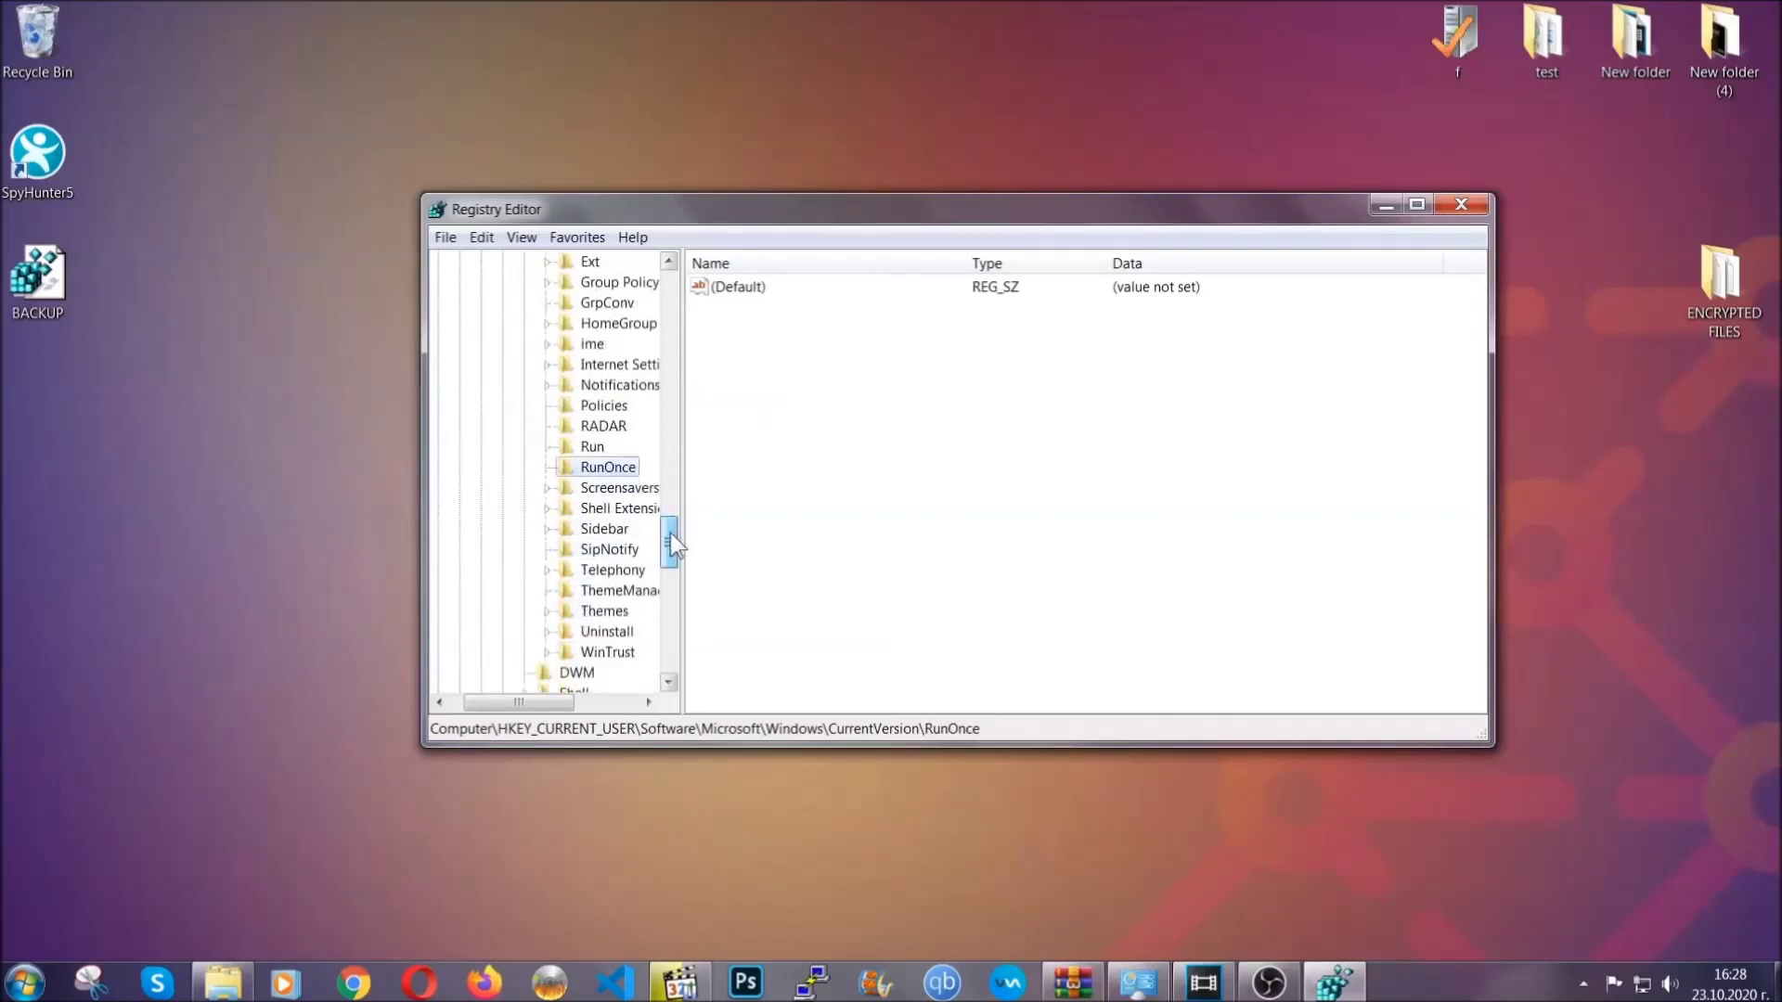
pyautogui.click(592, 446)
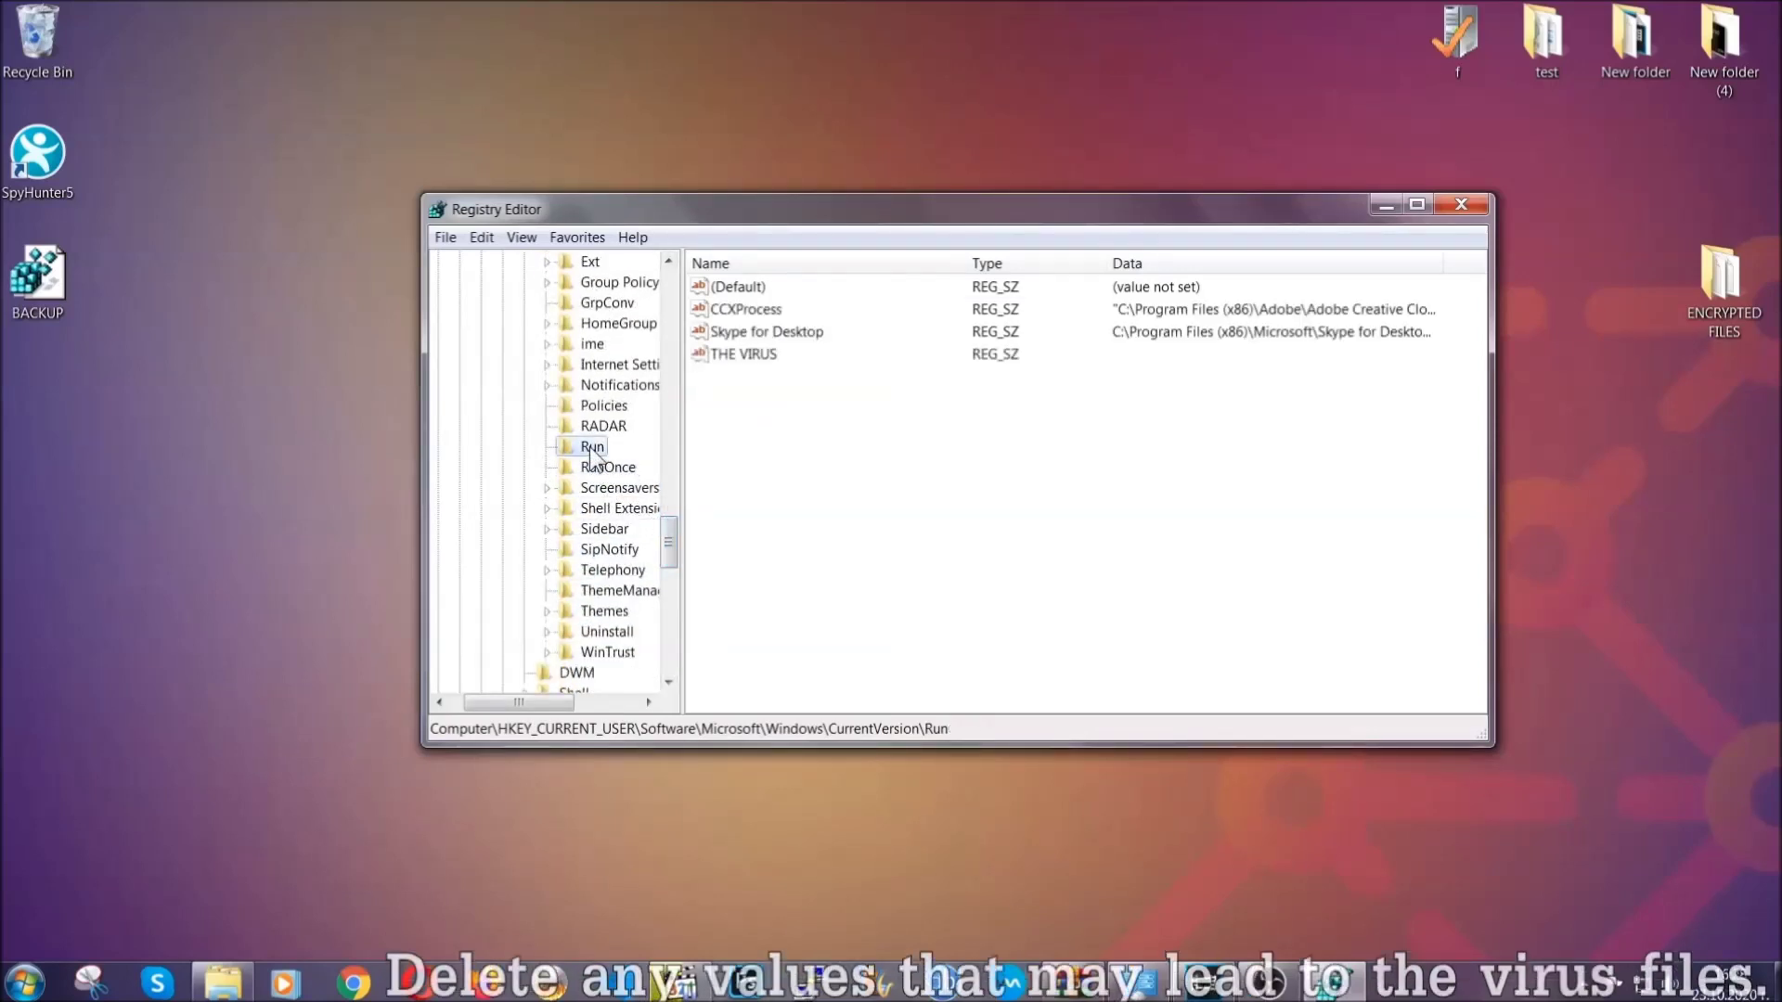
pyautogui.click(731, 357)
pyautogui.rightClick(731, 357)
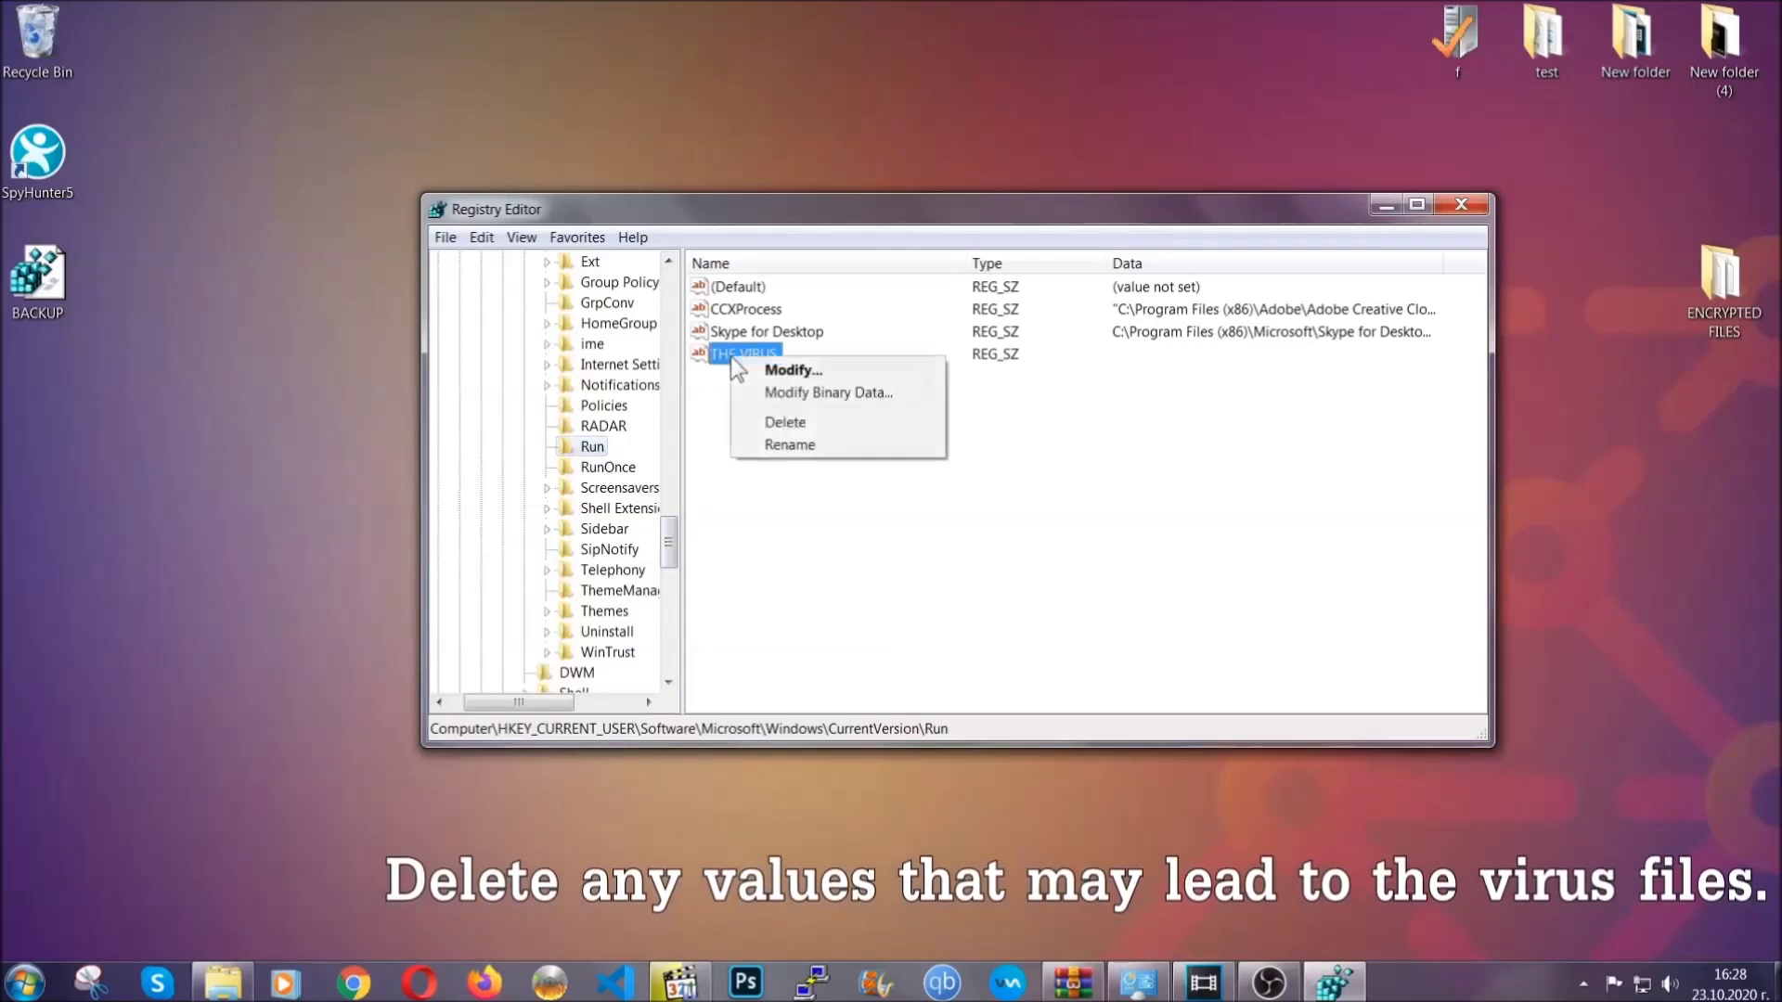
pyautogui.click(765, 422)
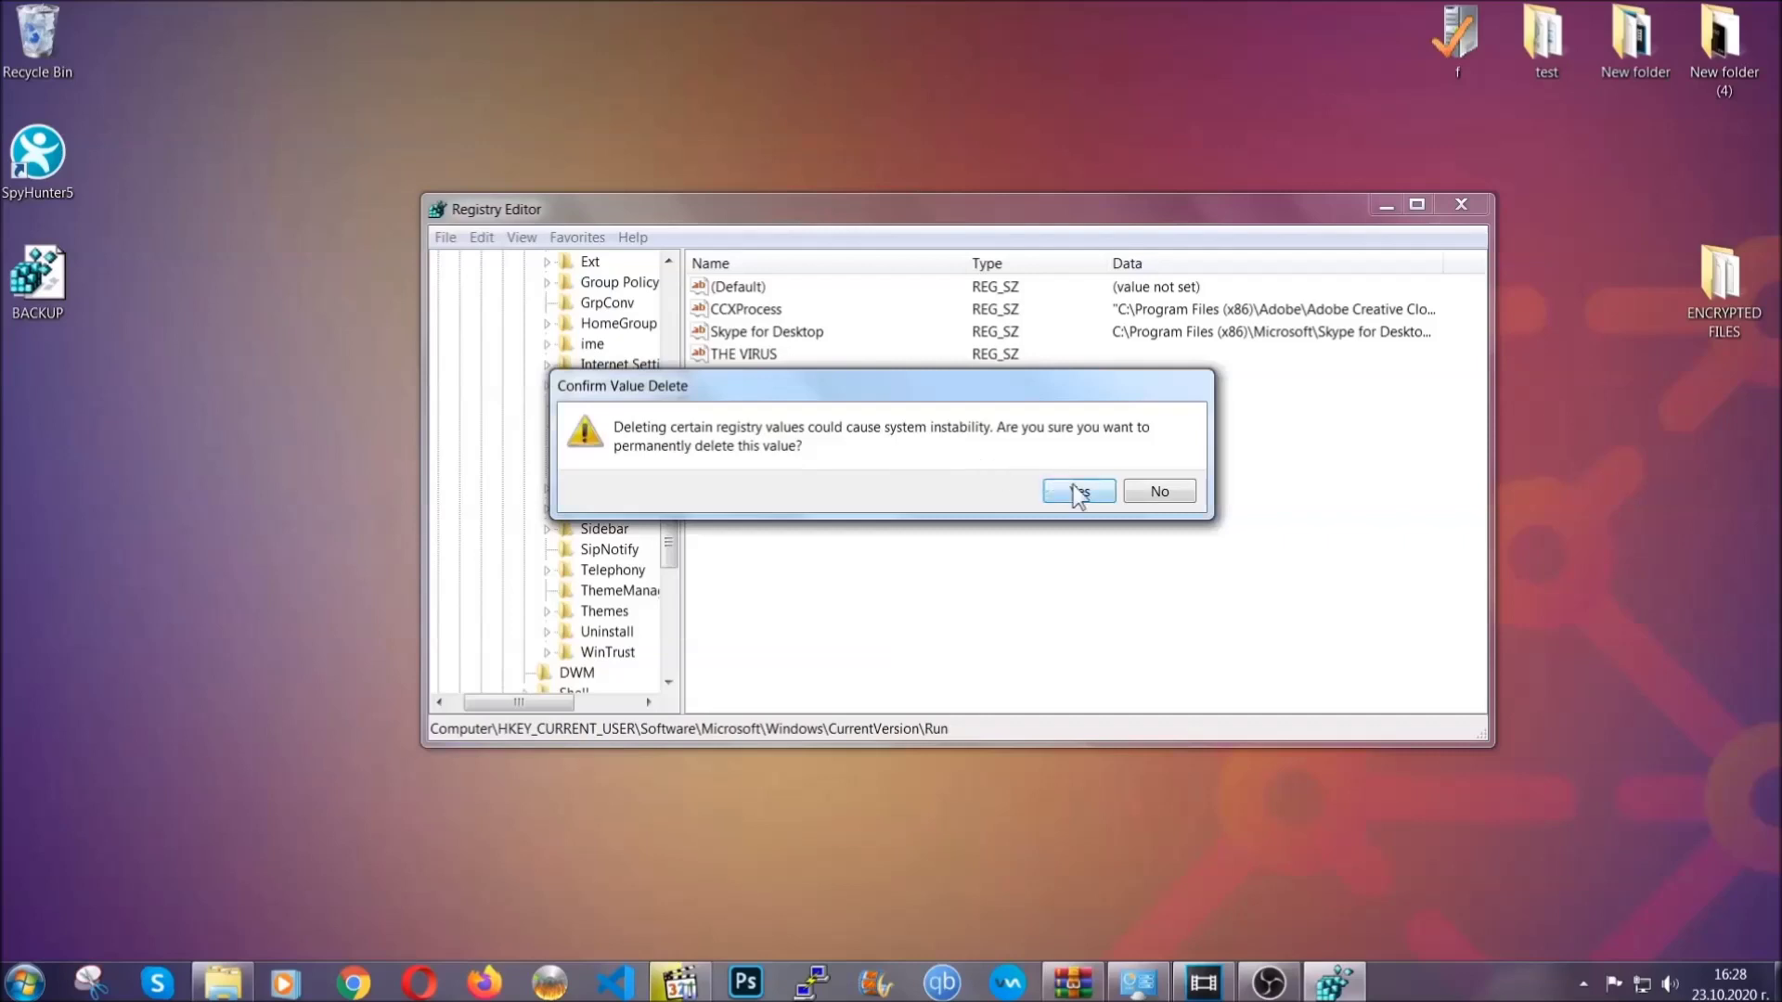
pyautogui.click(1079, 492)
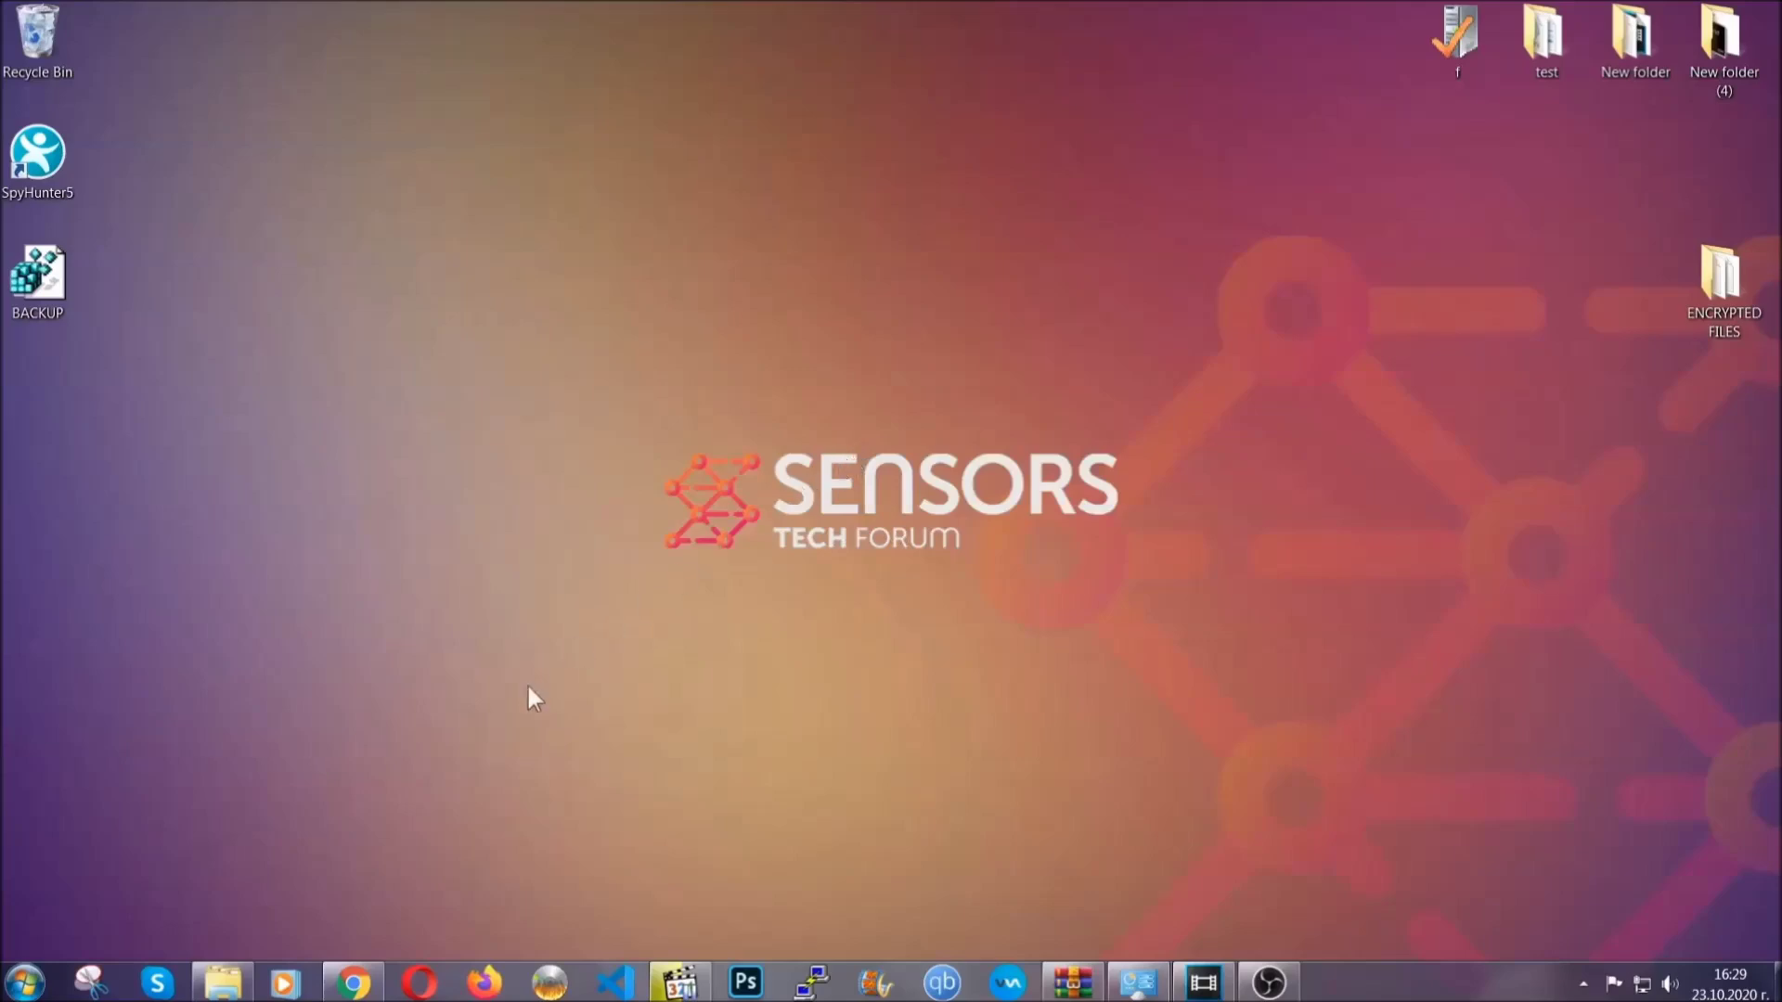
# Return to the recovery article and expand Method 2 - Restore Data via Windows Backup
pyautogui.click(352, 984)
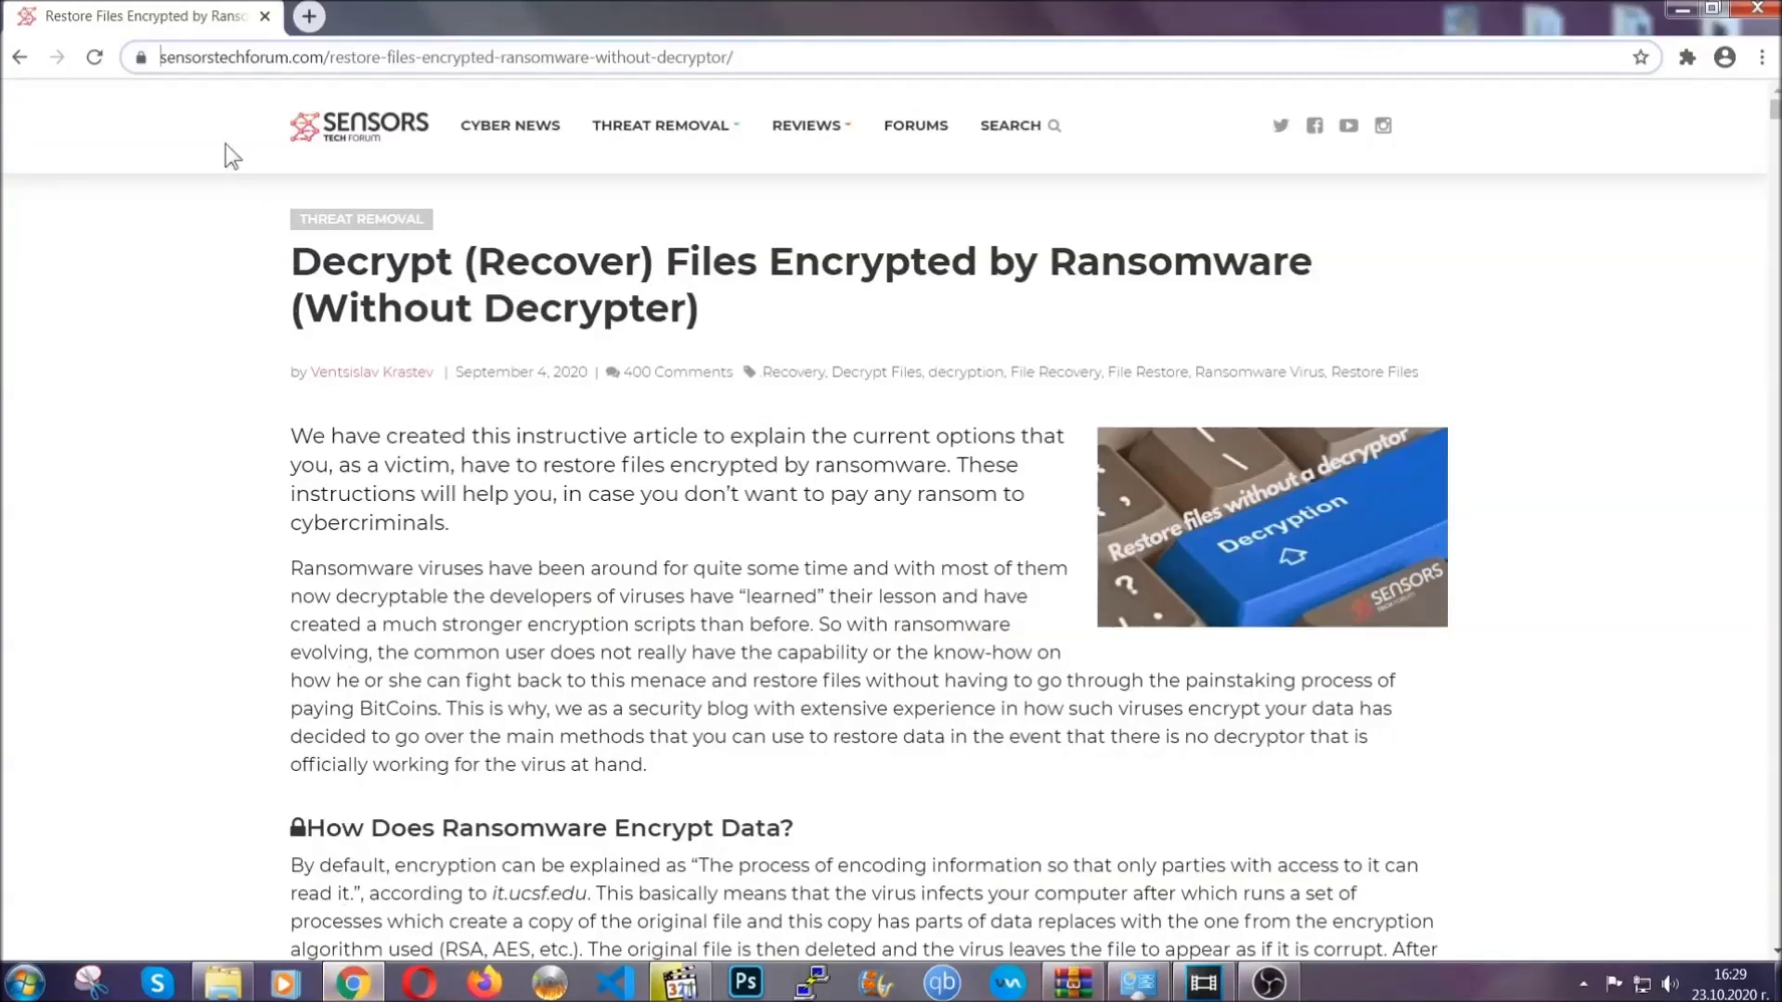
pyautogui.moveTo(162, 57); pyautogui.dragTo(804, 65)
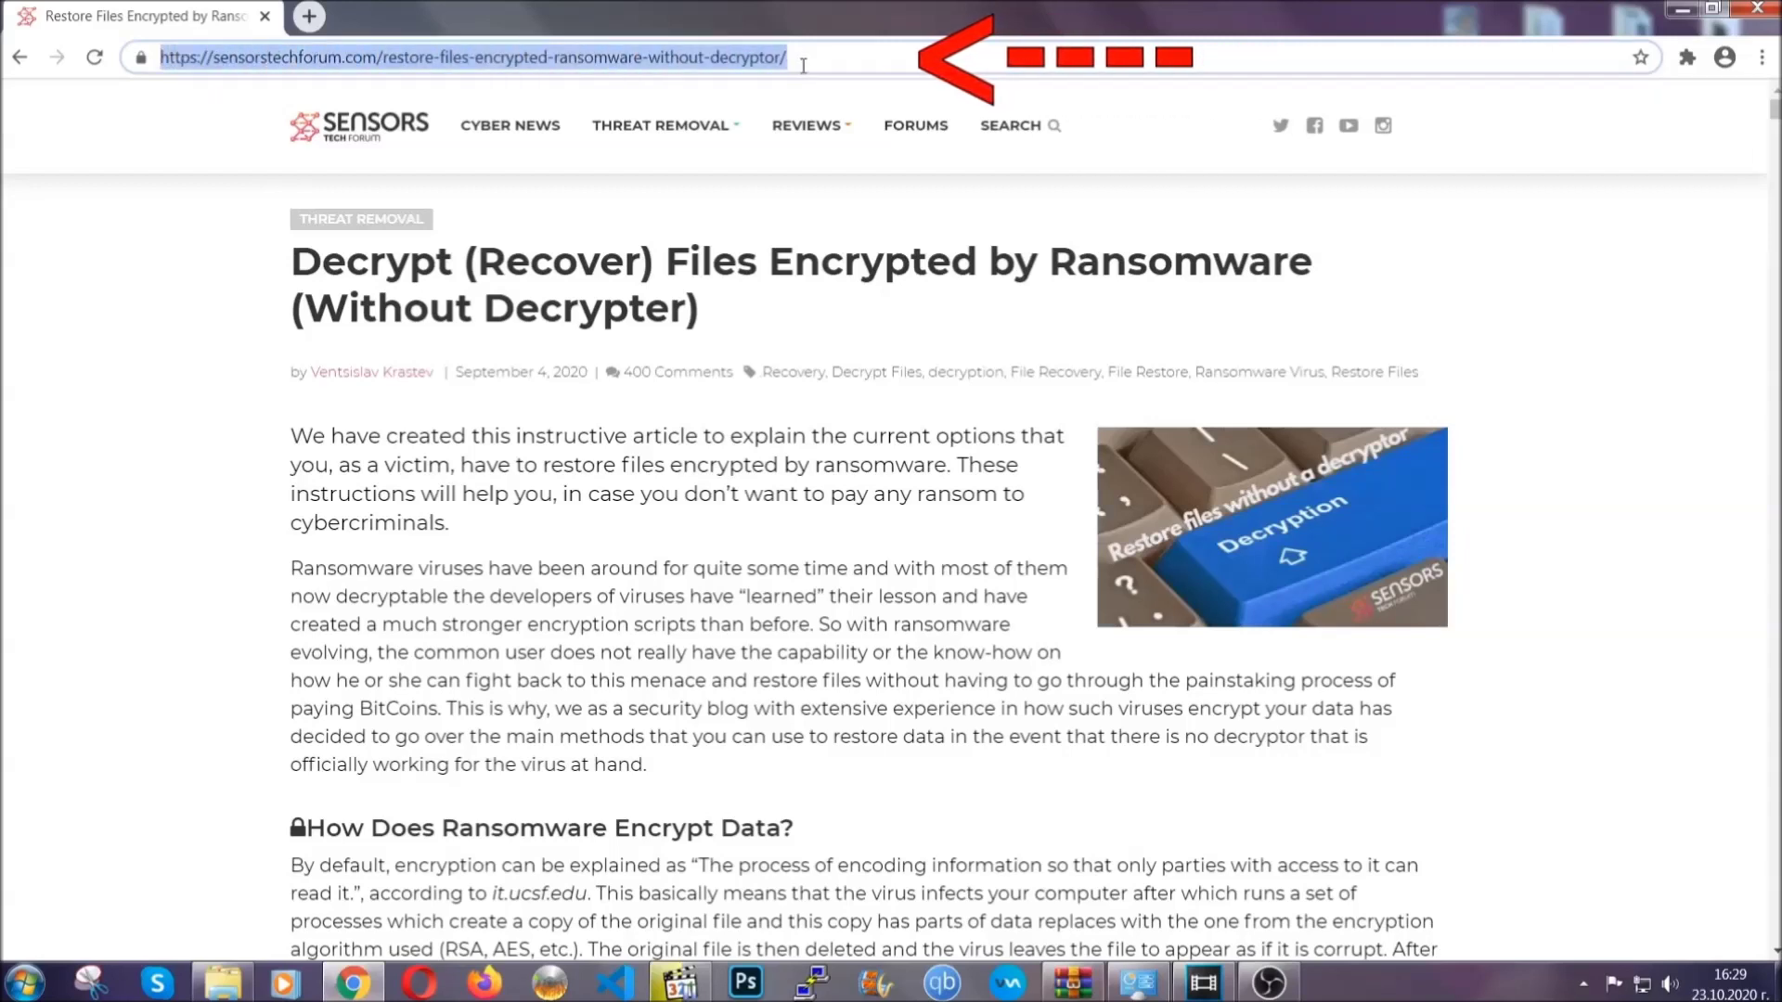
pyautogui.moveTo(805, 181)
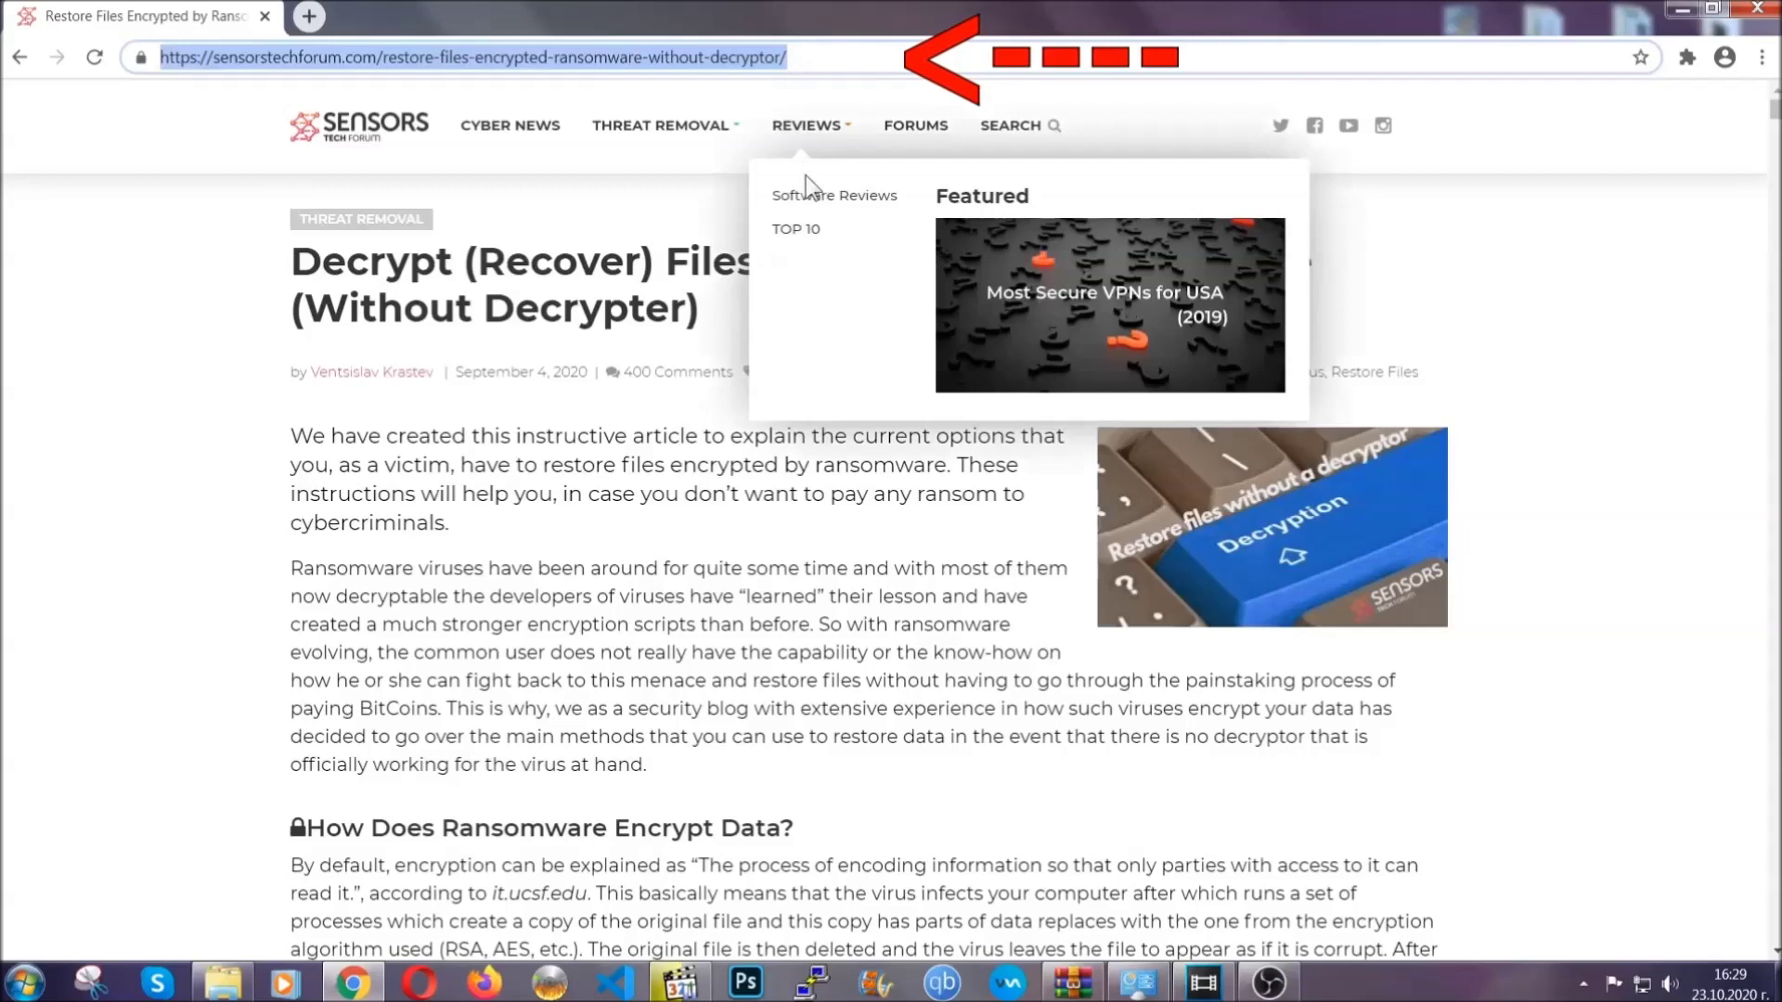
pyautogui.scroll(-5, 916, 507)
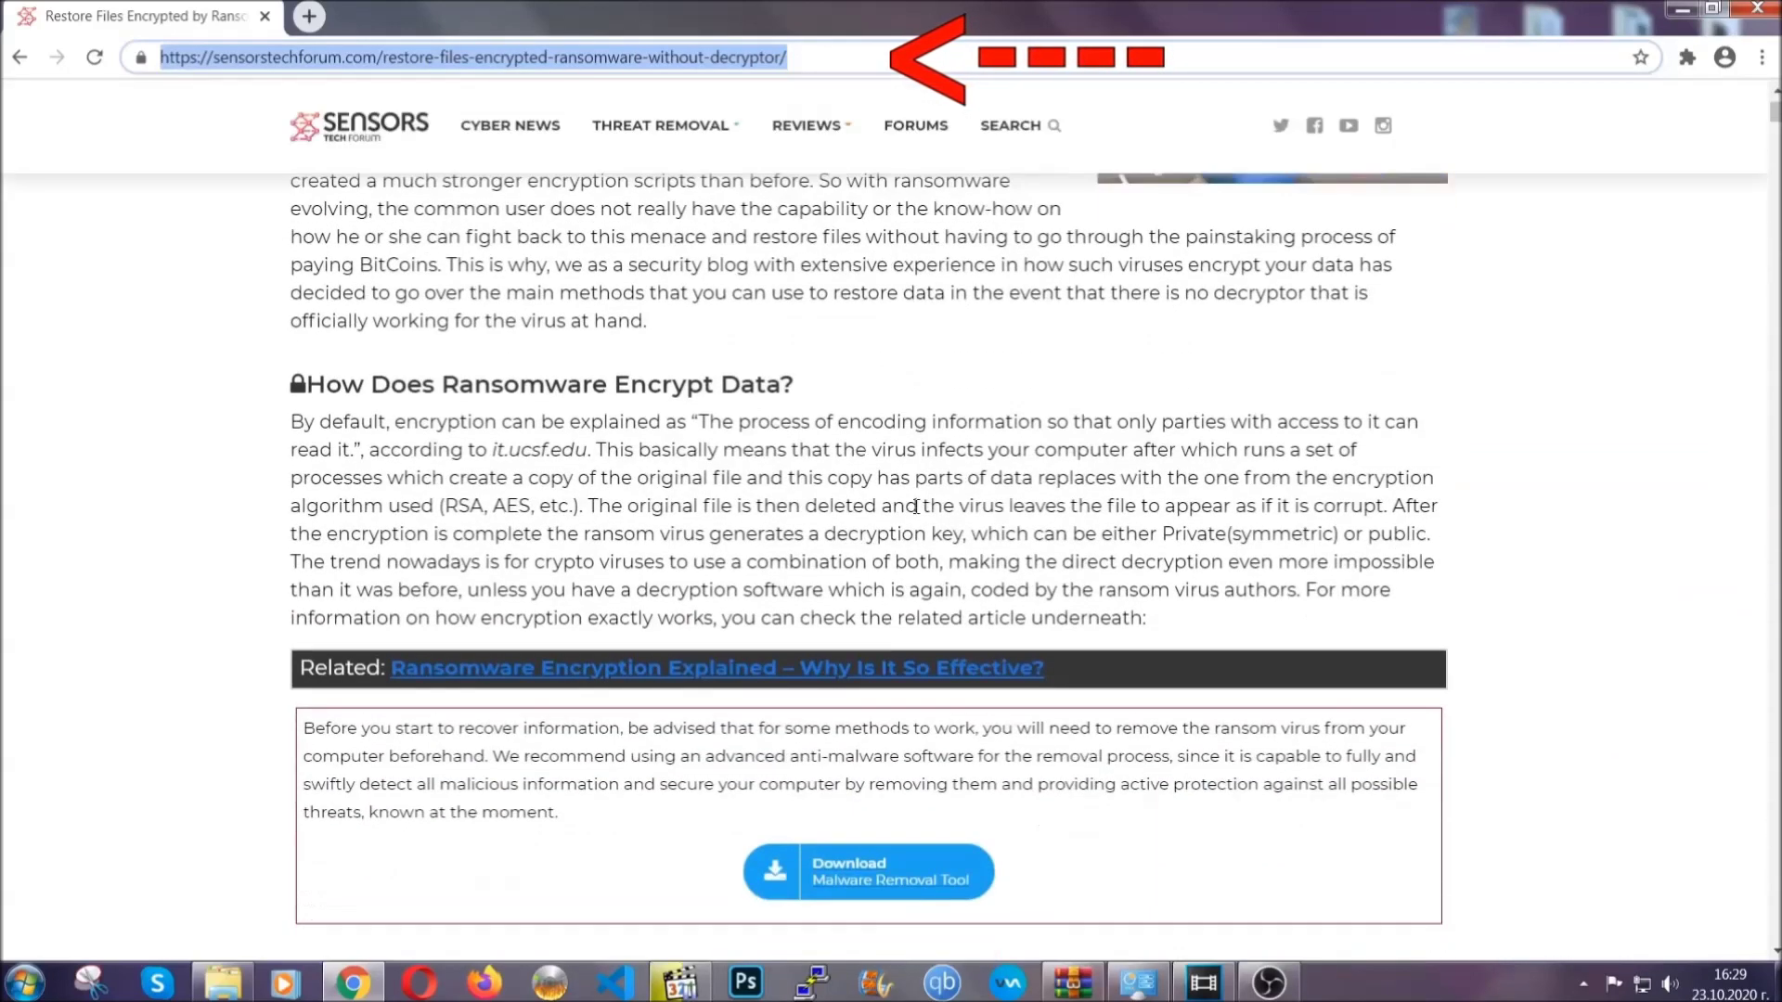
pyautogui.scroll(-7, 916, 507)
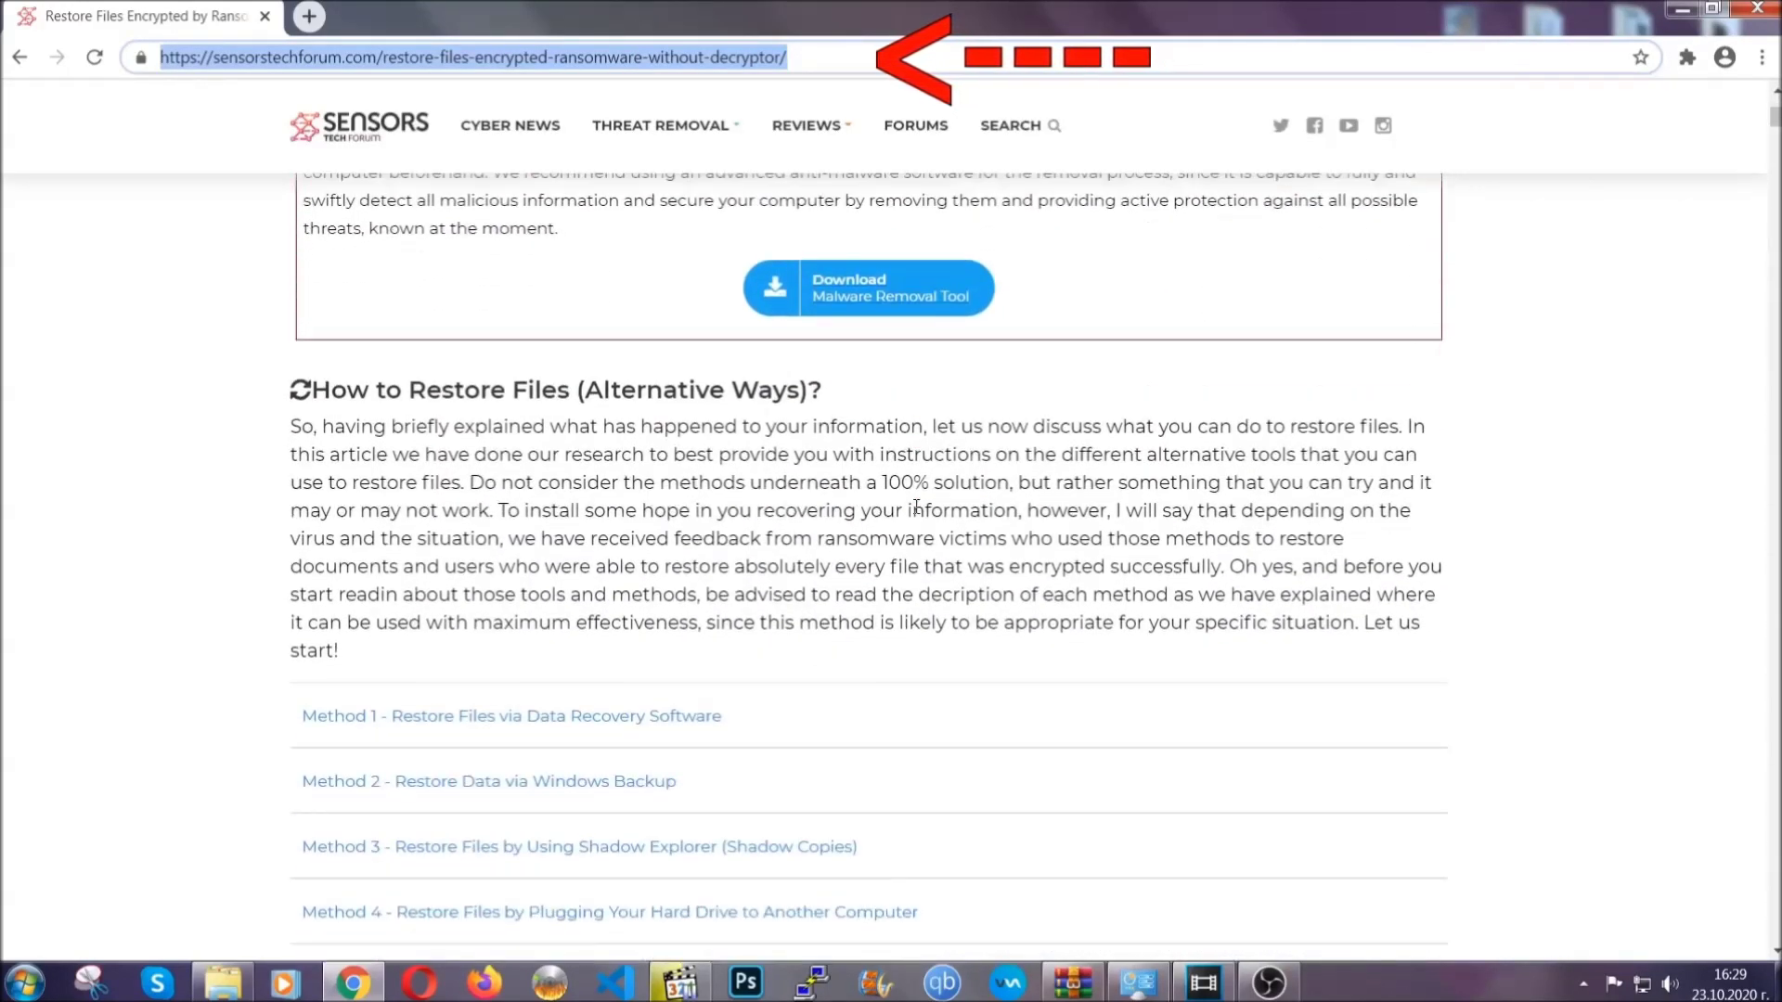
pyautogui.scroll(-4, 919, 508)
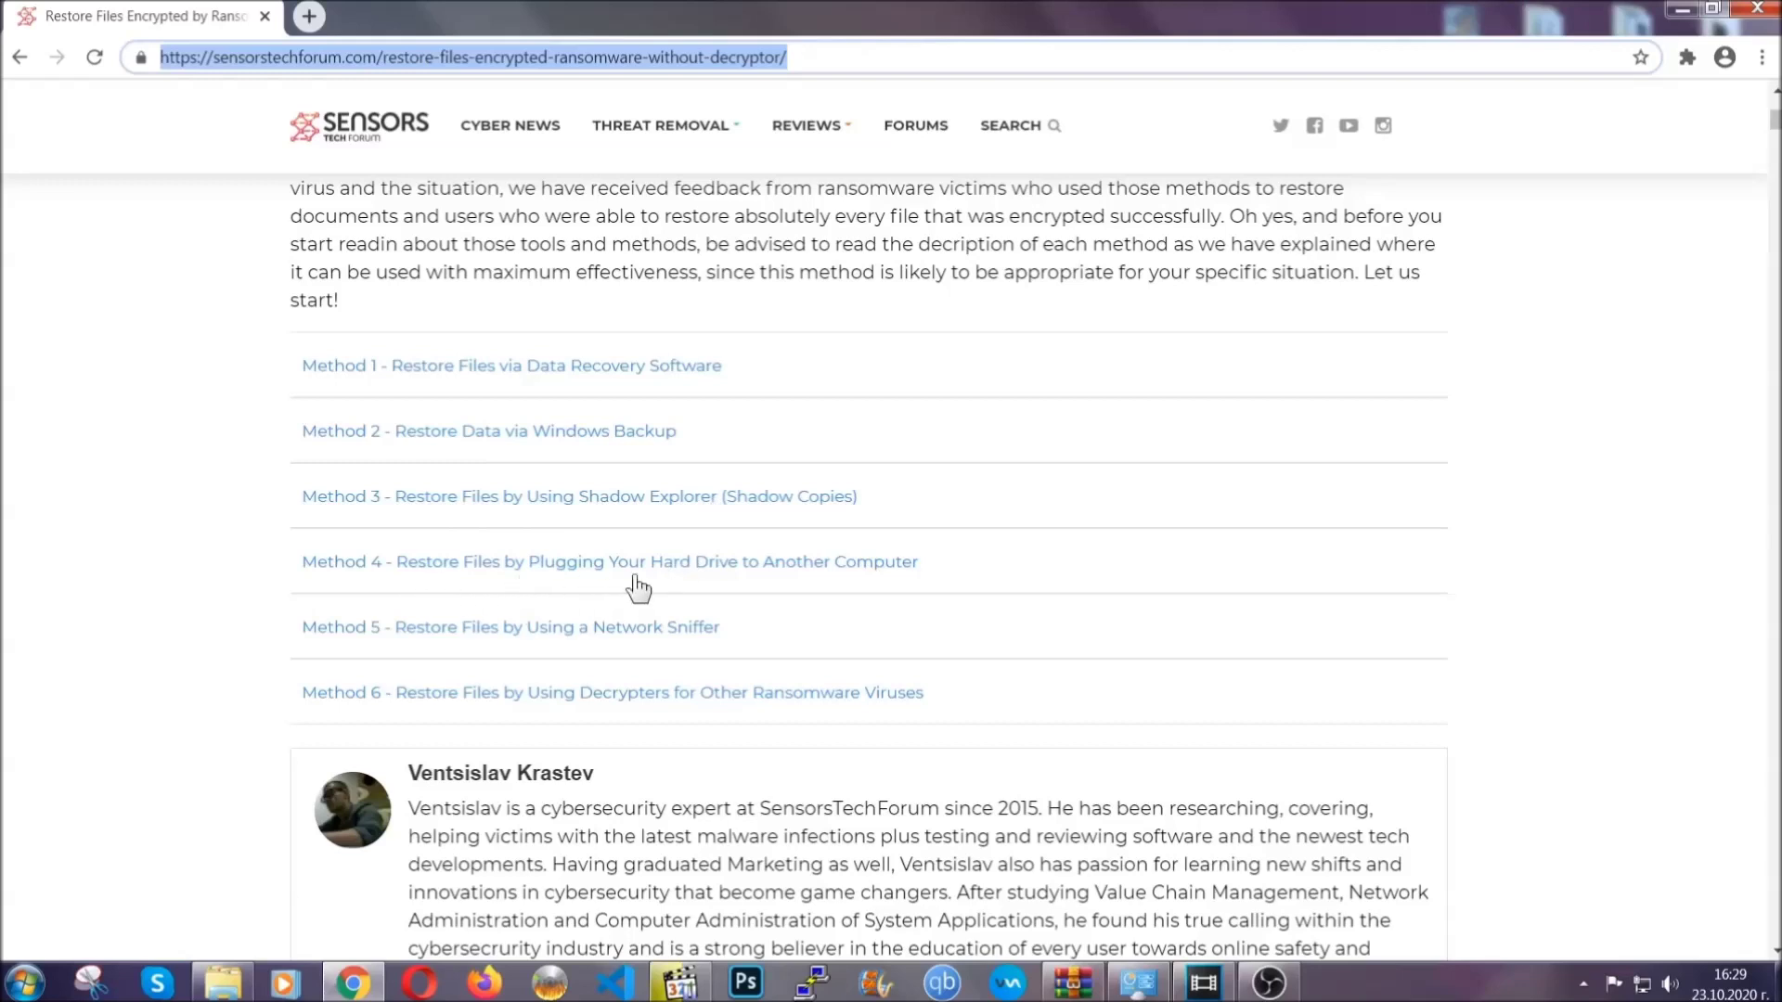
pyautogui.click(555, 430)
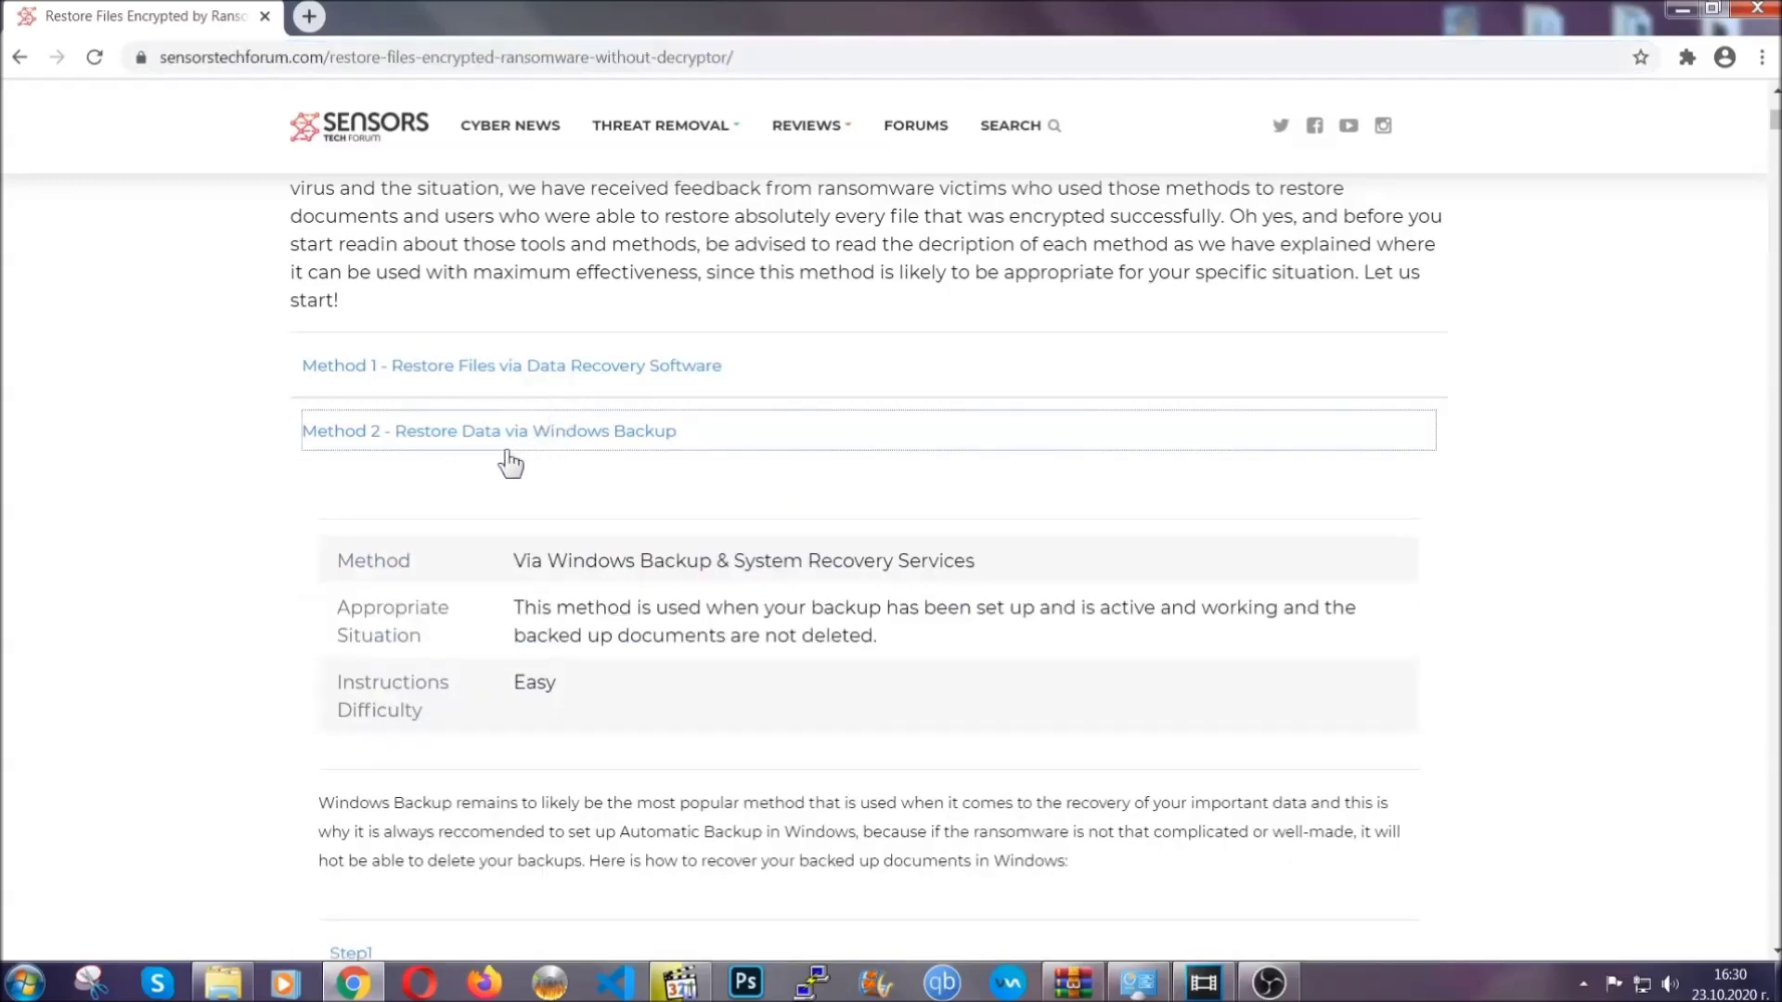
# Highlight the Method 2 summary table text, then clear the selection
pyautogui.moveTo(514, 557); pyautogui.dragTo(626, 692)
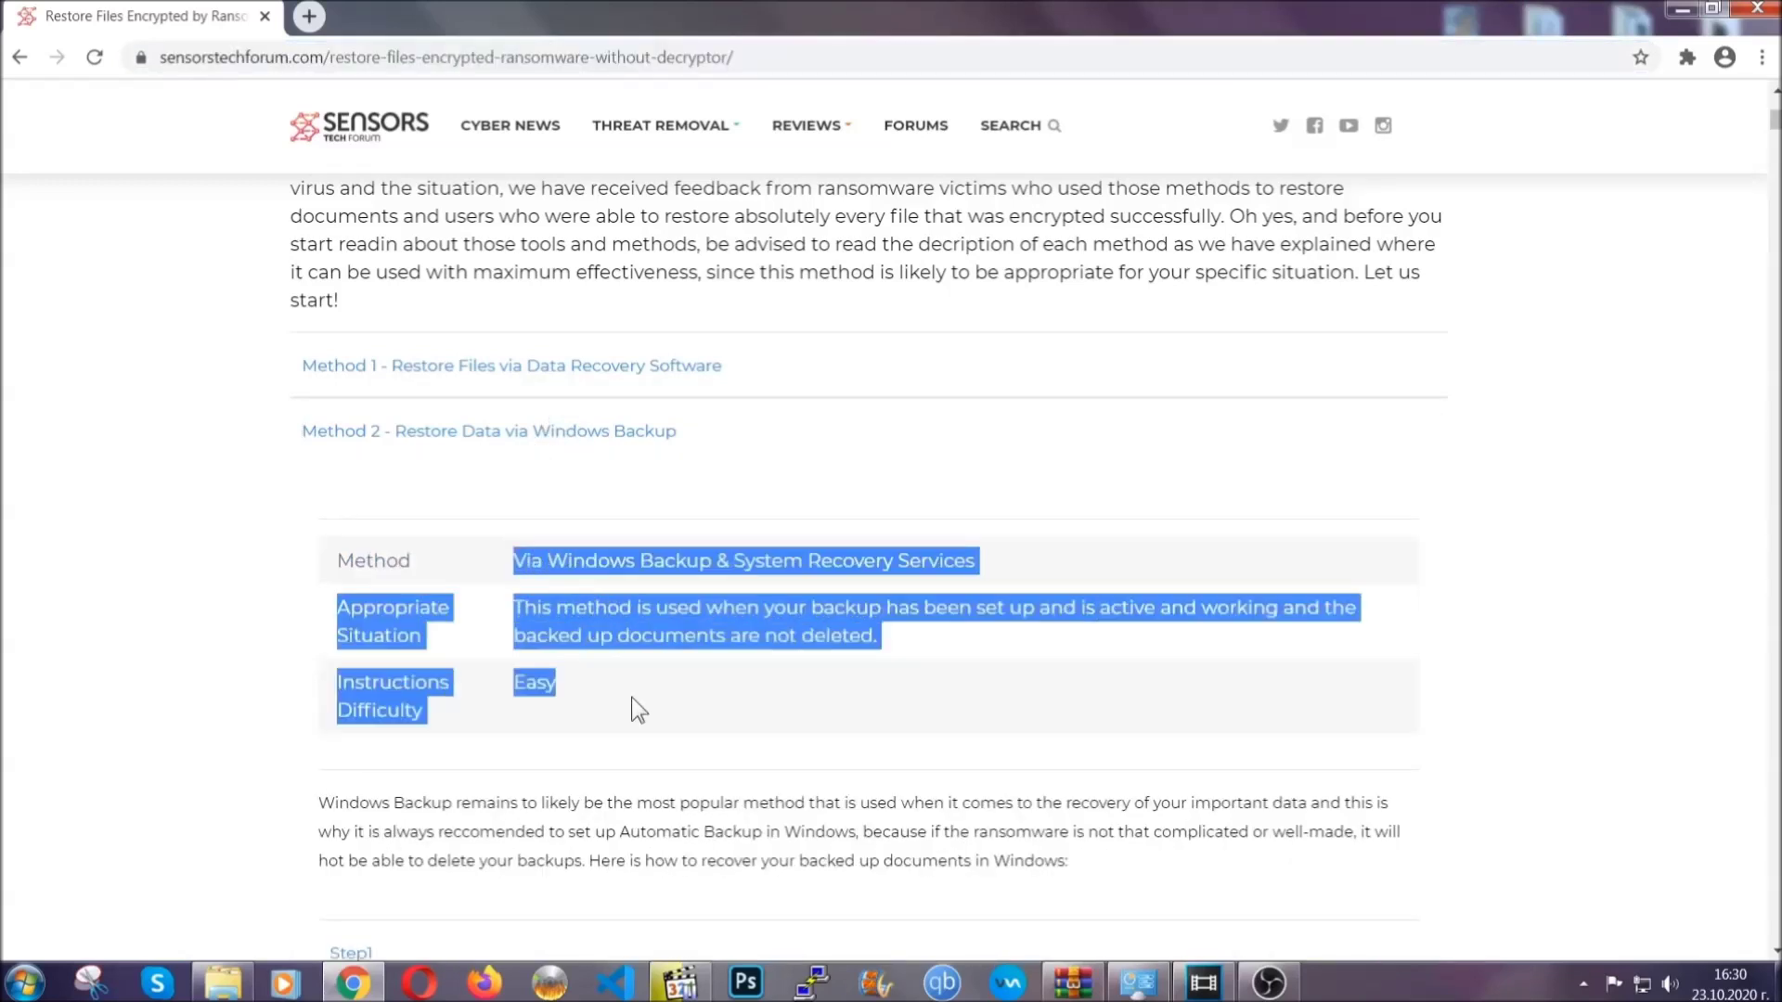
pyautogui.click(636, 693)
pyautogui.scroll(-4, 636, 692)
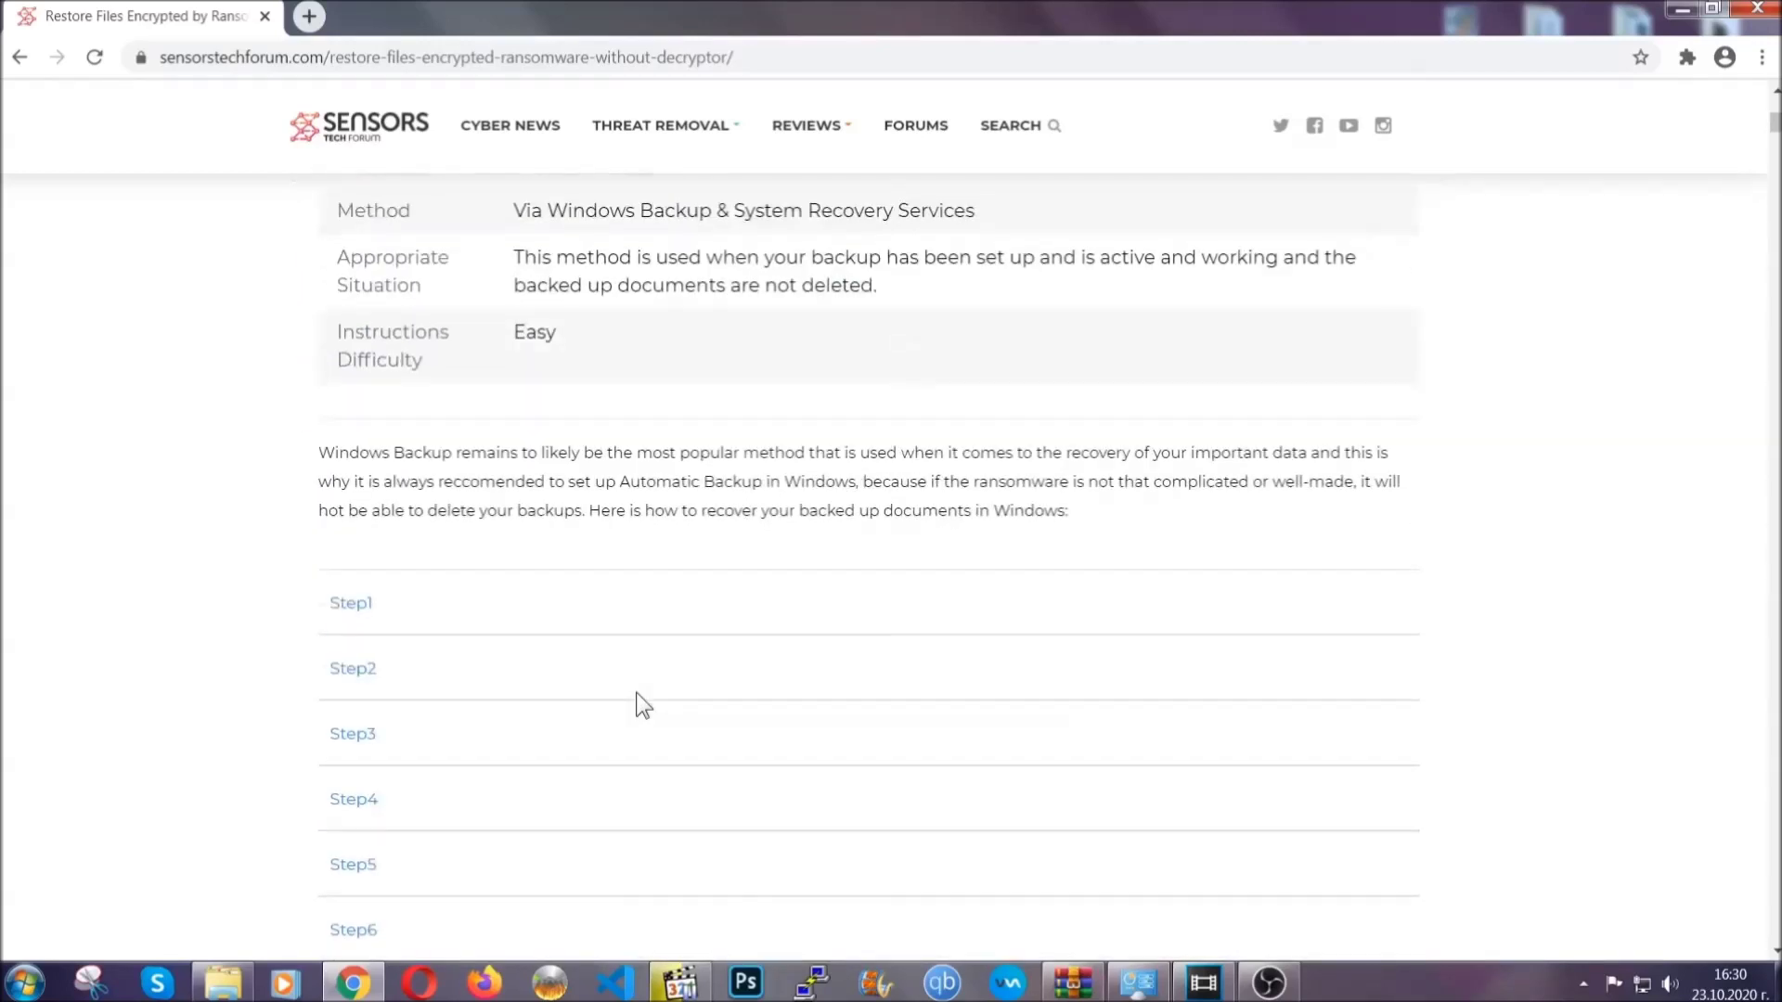
pyautogui.scroll(-1, 636, 692)
# Expand the Step1, Step2 and Step3 instructions under Method 2
pyautogui.click(370, 491)
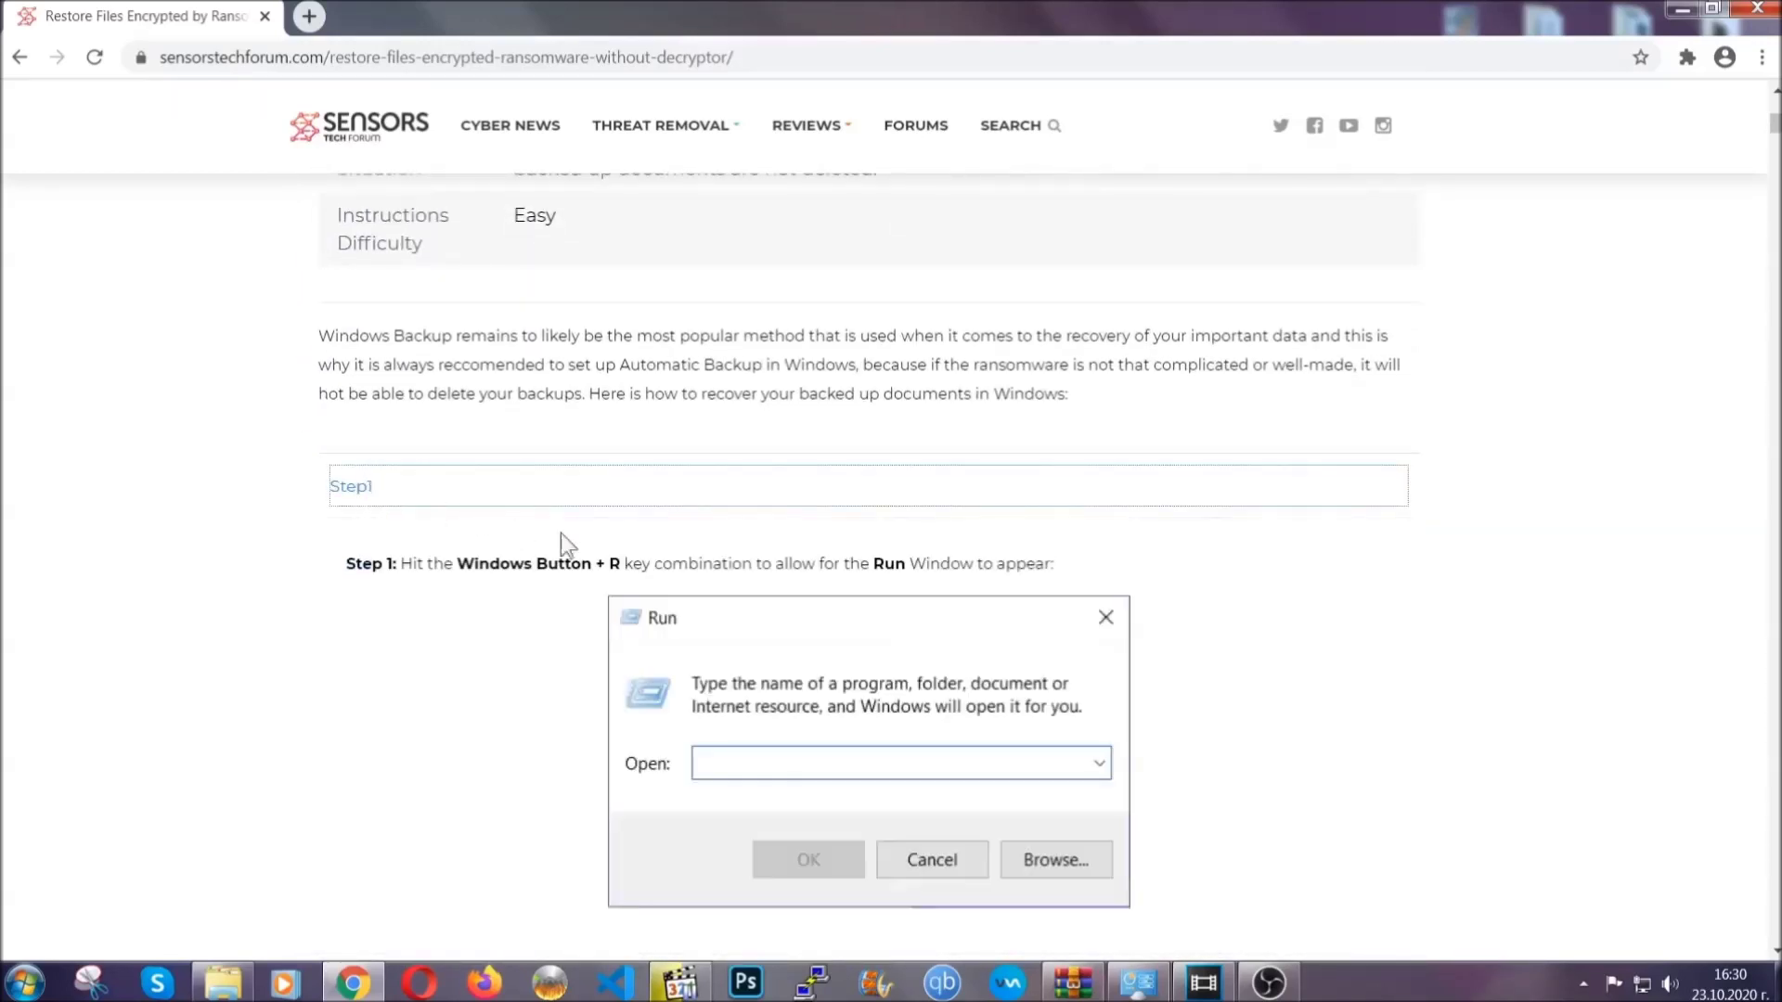
pyautogui.scroll(-5, 834, 577)
pyautogui.click(416, 579)
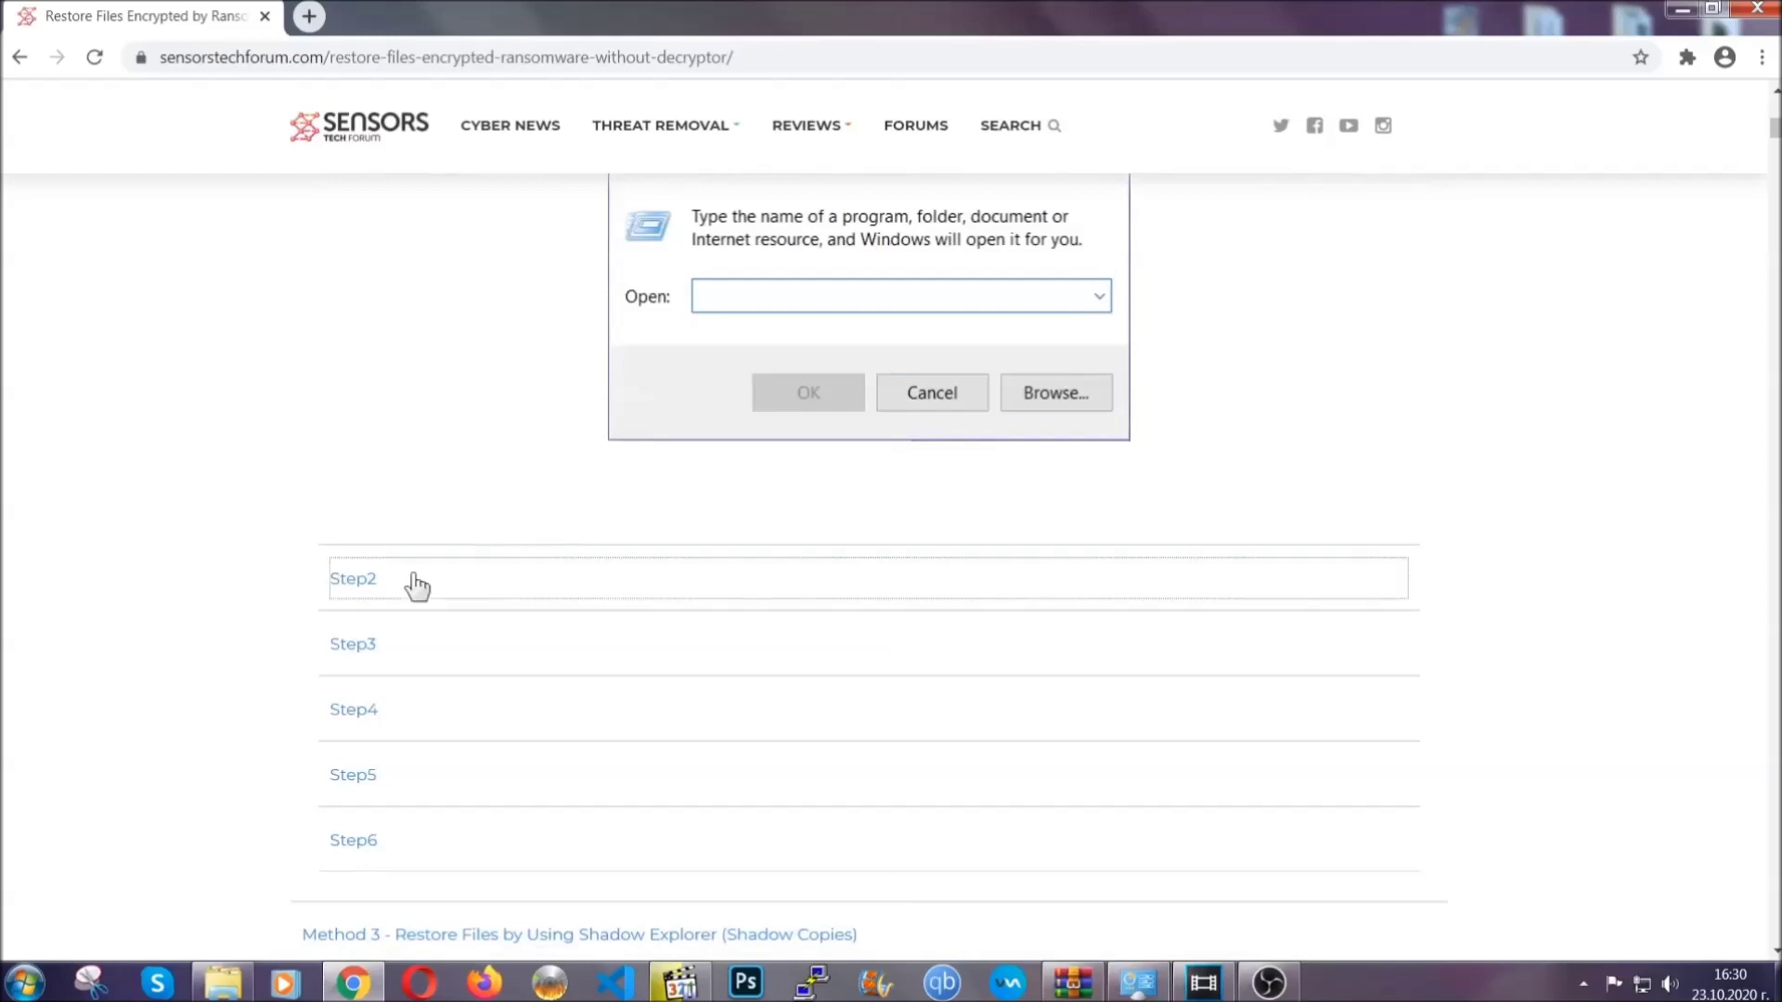
pyautogui.scroll(-5, 770, 594)
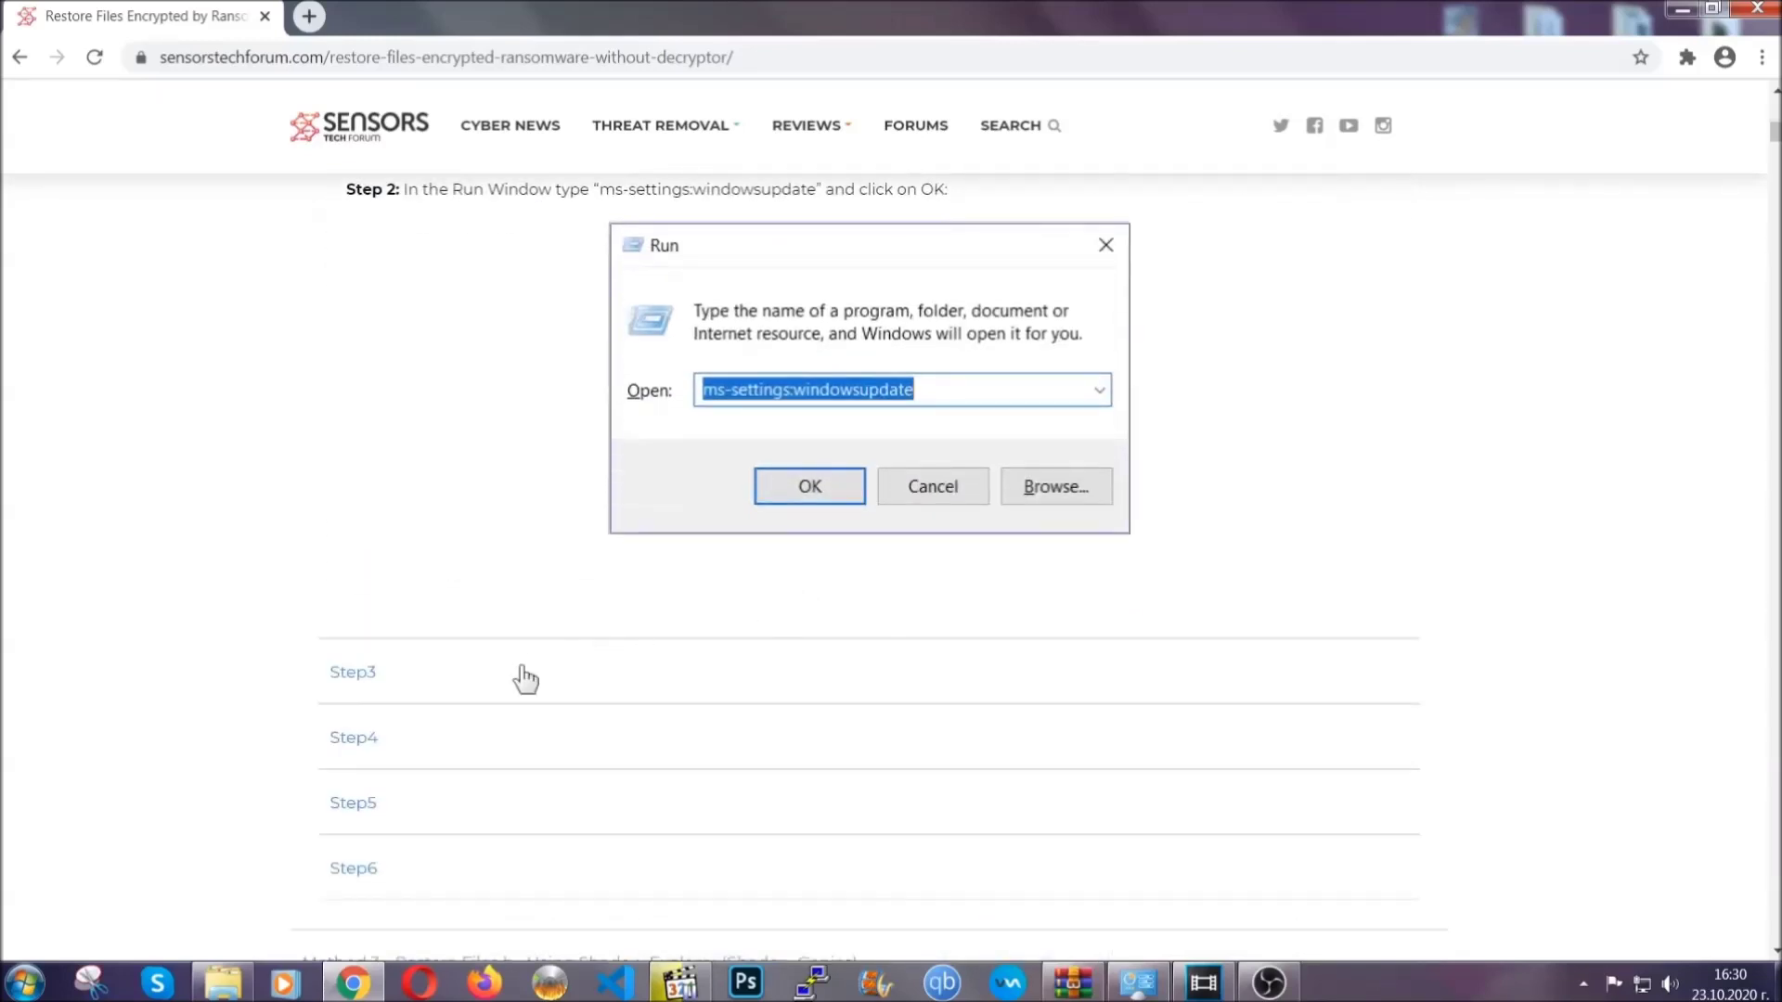
pyautogui.click(526, 677)
# Read through the expanded steps, then minimize the browser to show the desktop
pyautogui.scroll(-4, 787, 637)
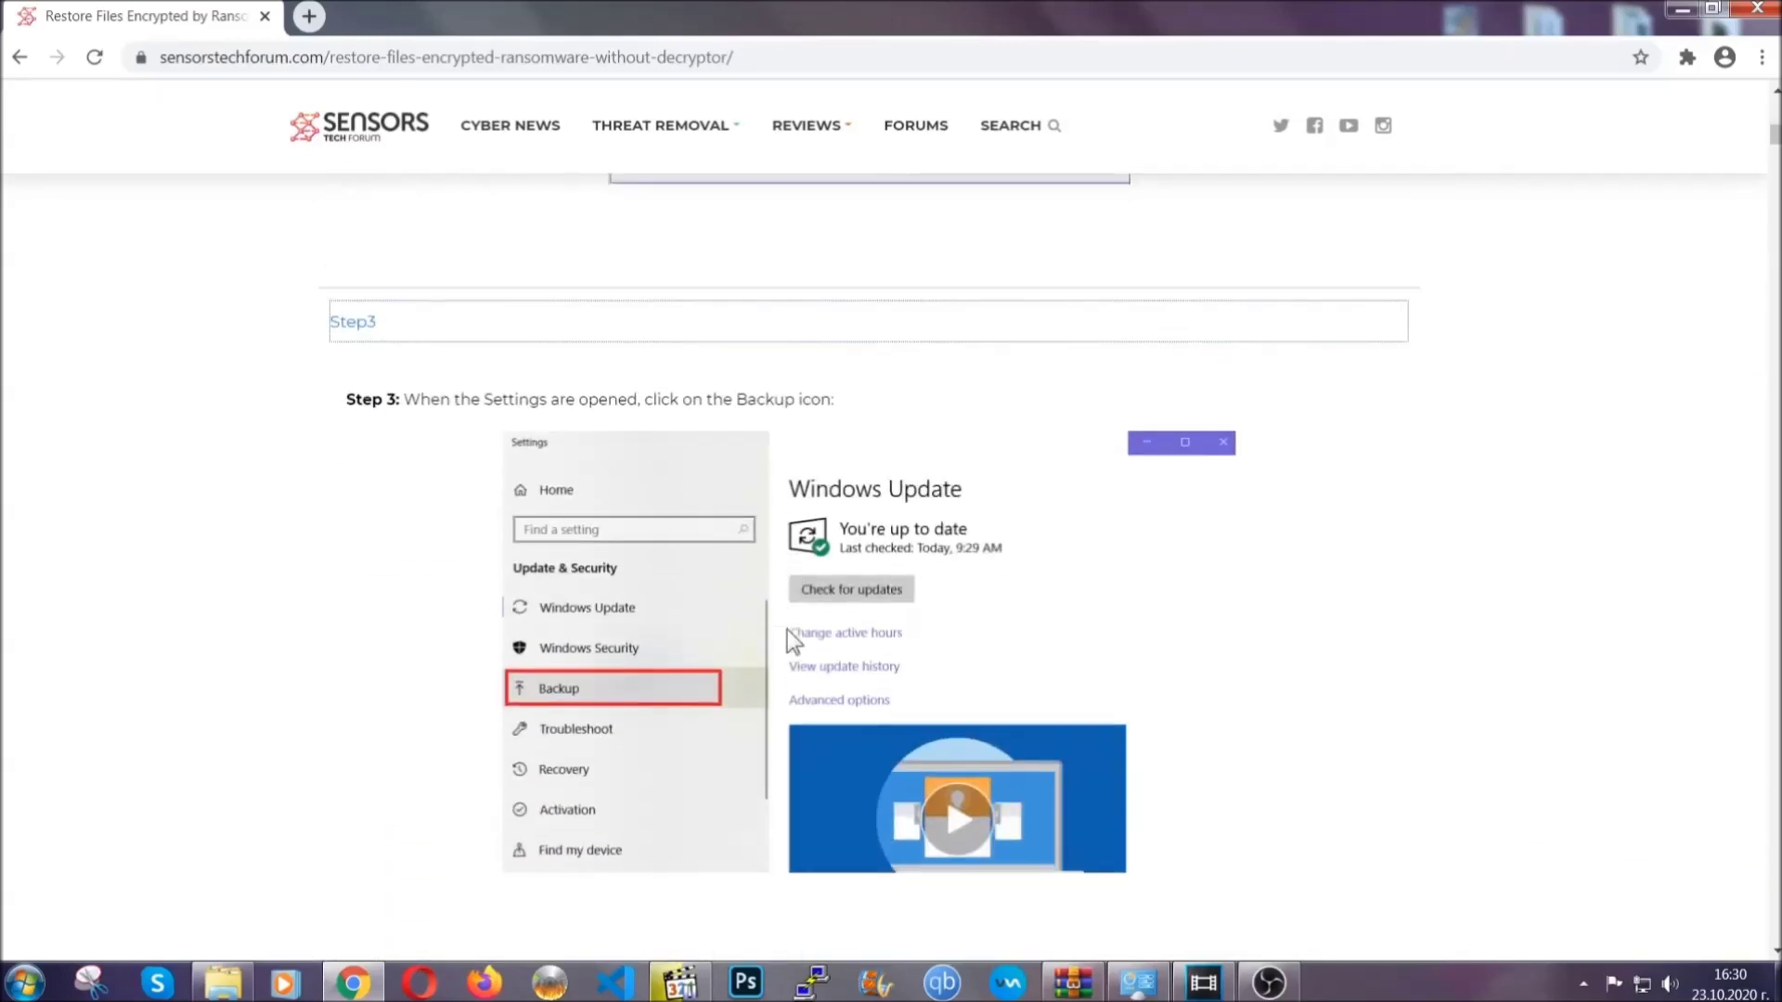
pyautogui.scroll(-3, 787, 629)
pyautogui.scroll(-2, 783, 633)
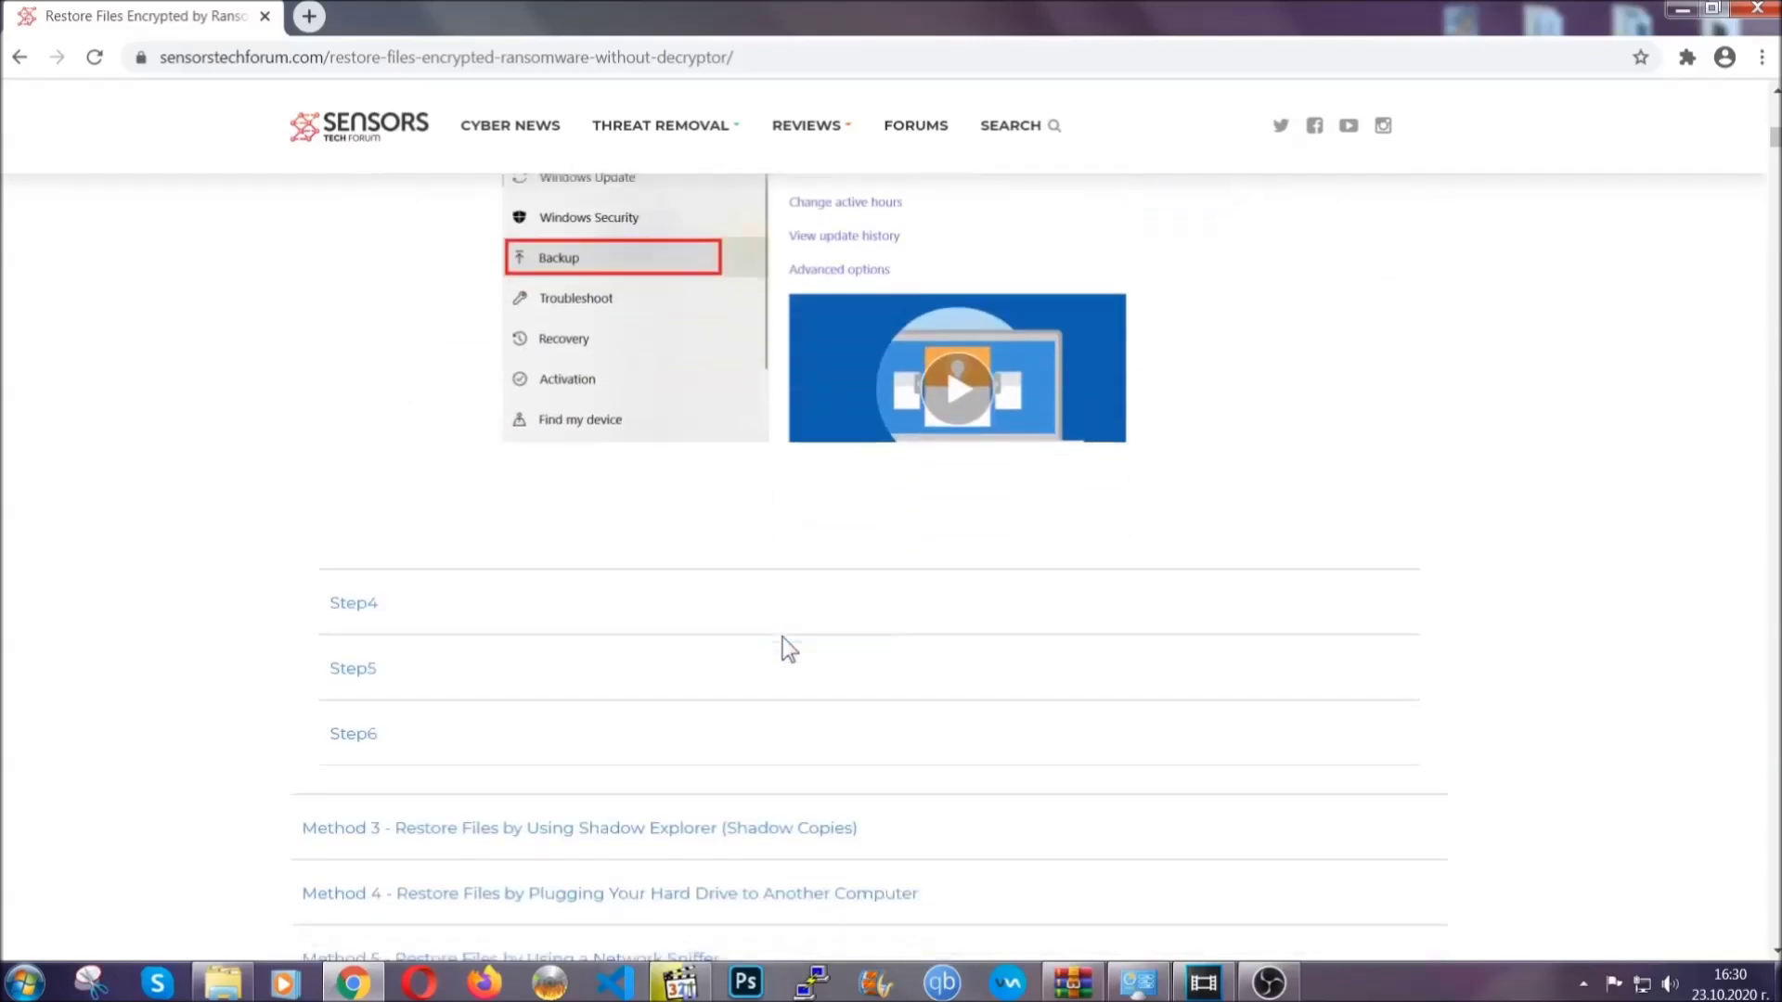
pyautogui.scroll(-8, 782, 636)
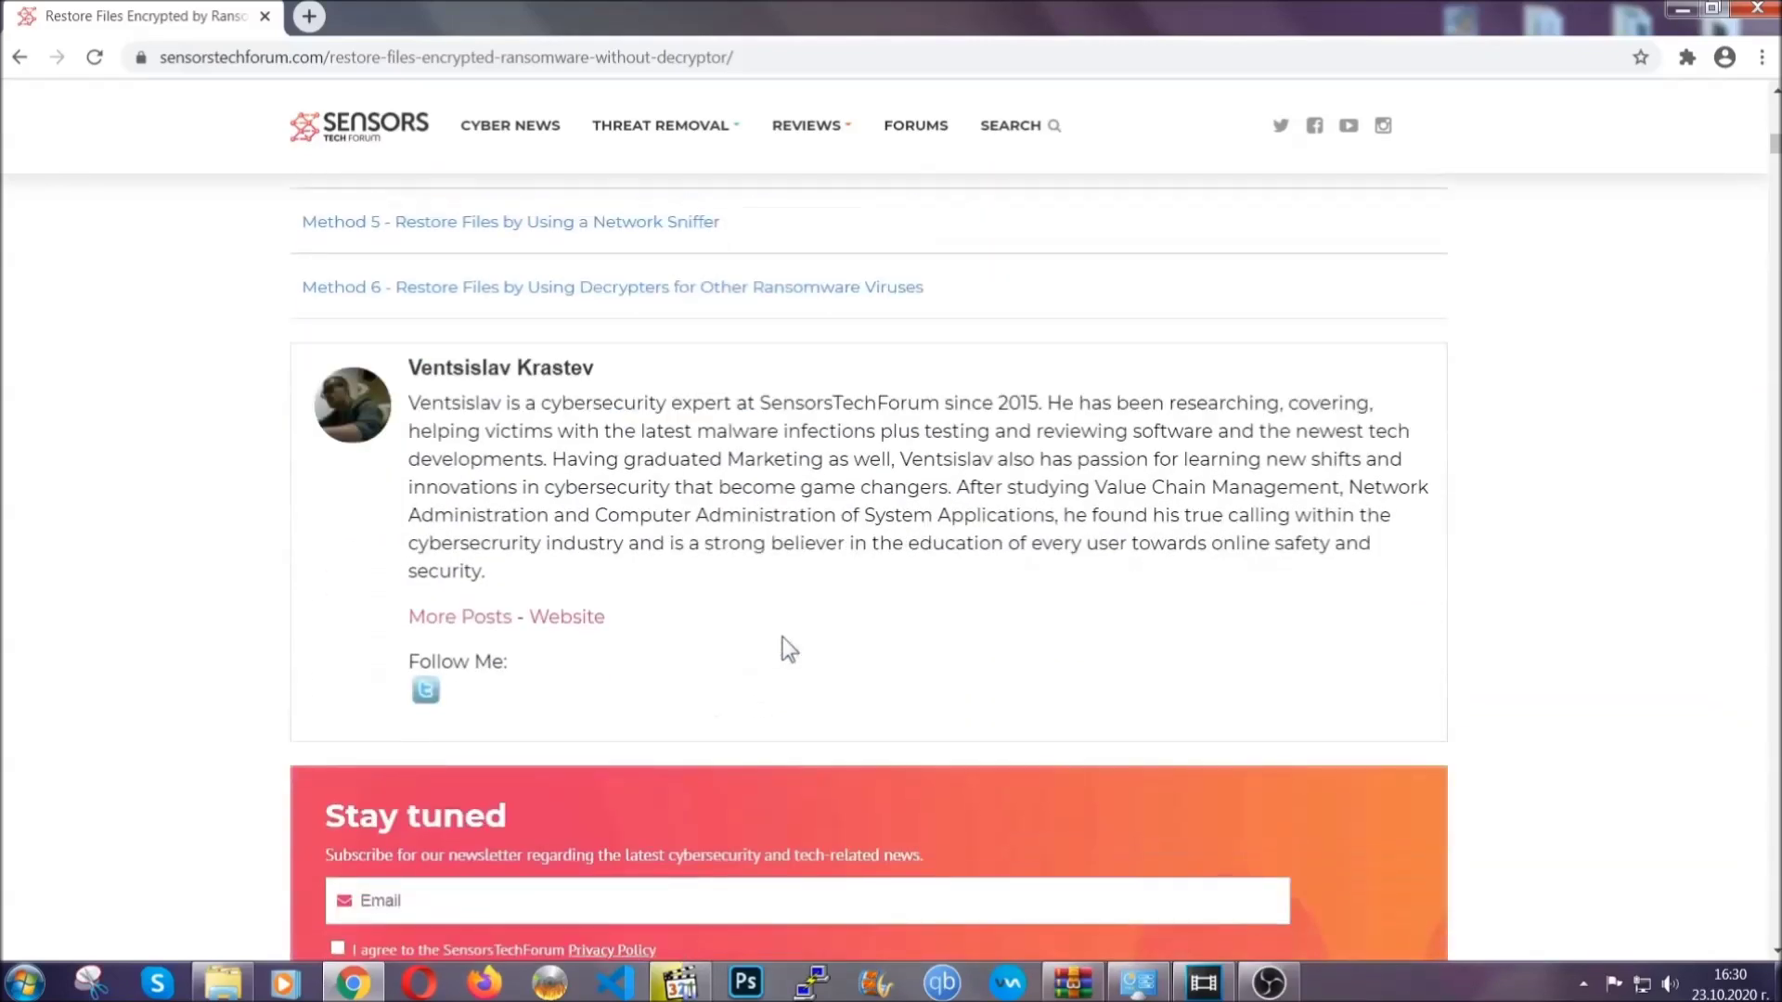
pyautogui.scroll(20, 782, 636)
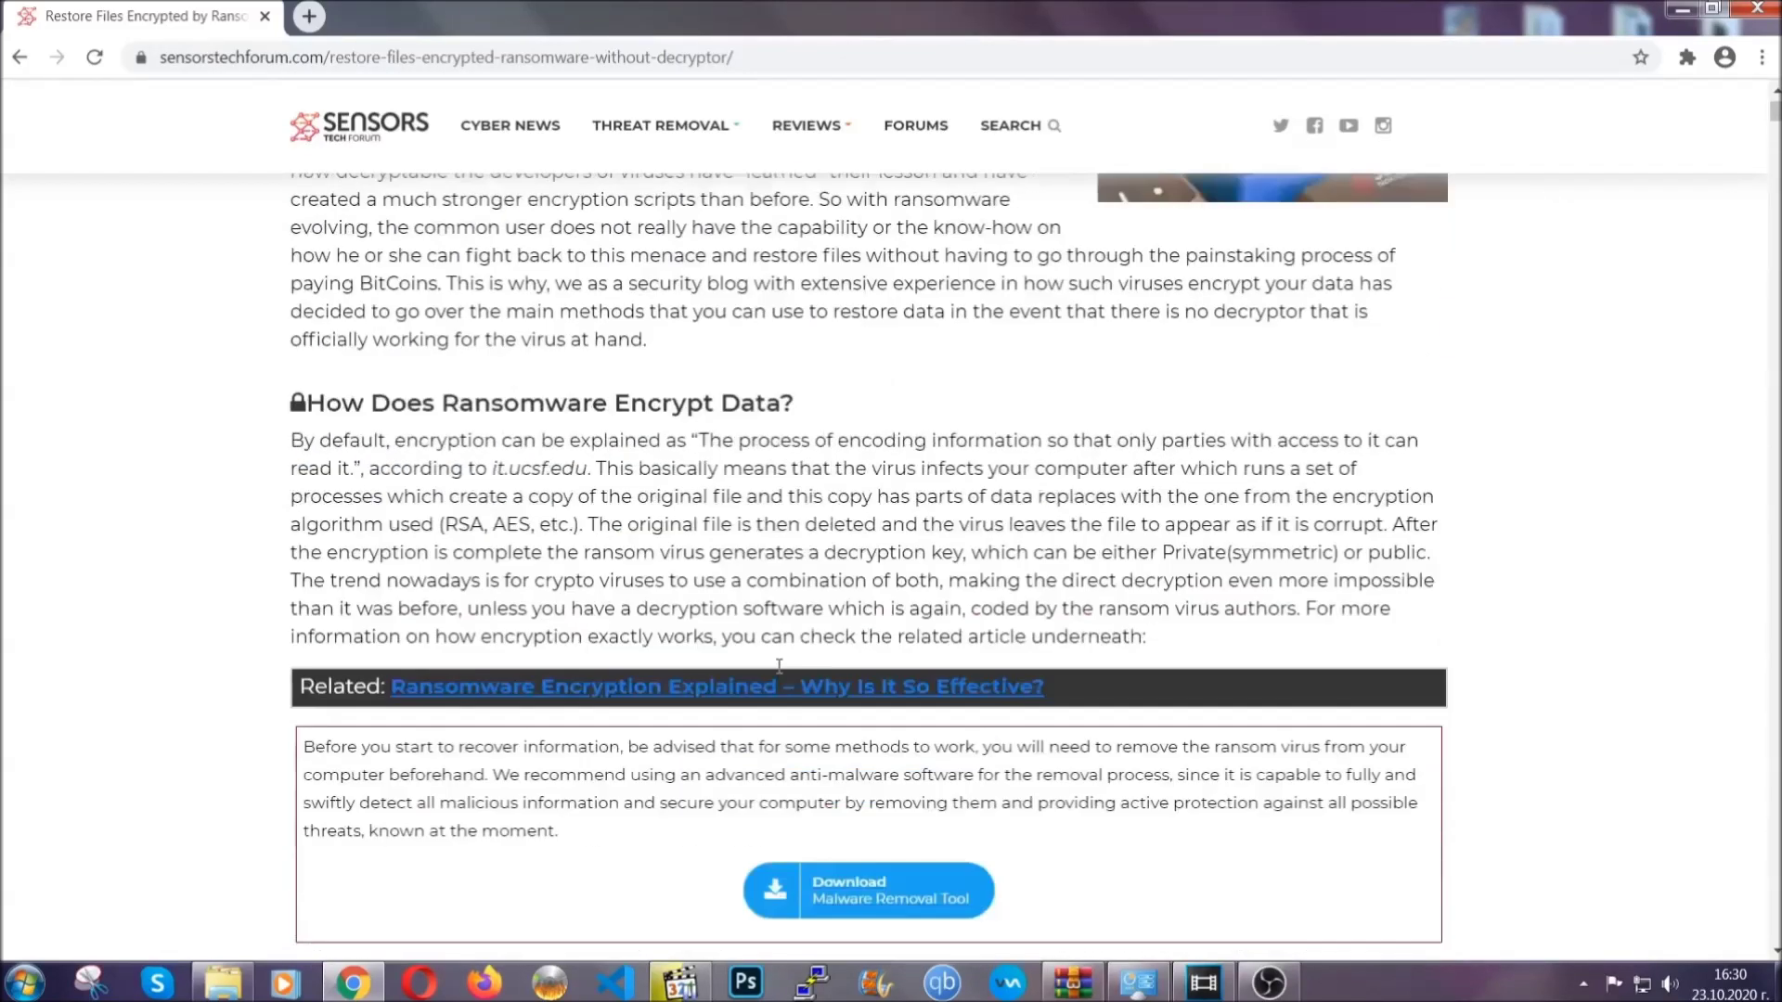
pyautogui.scroll(5, 778, 665)
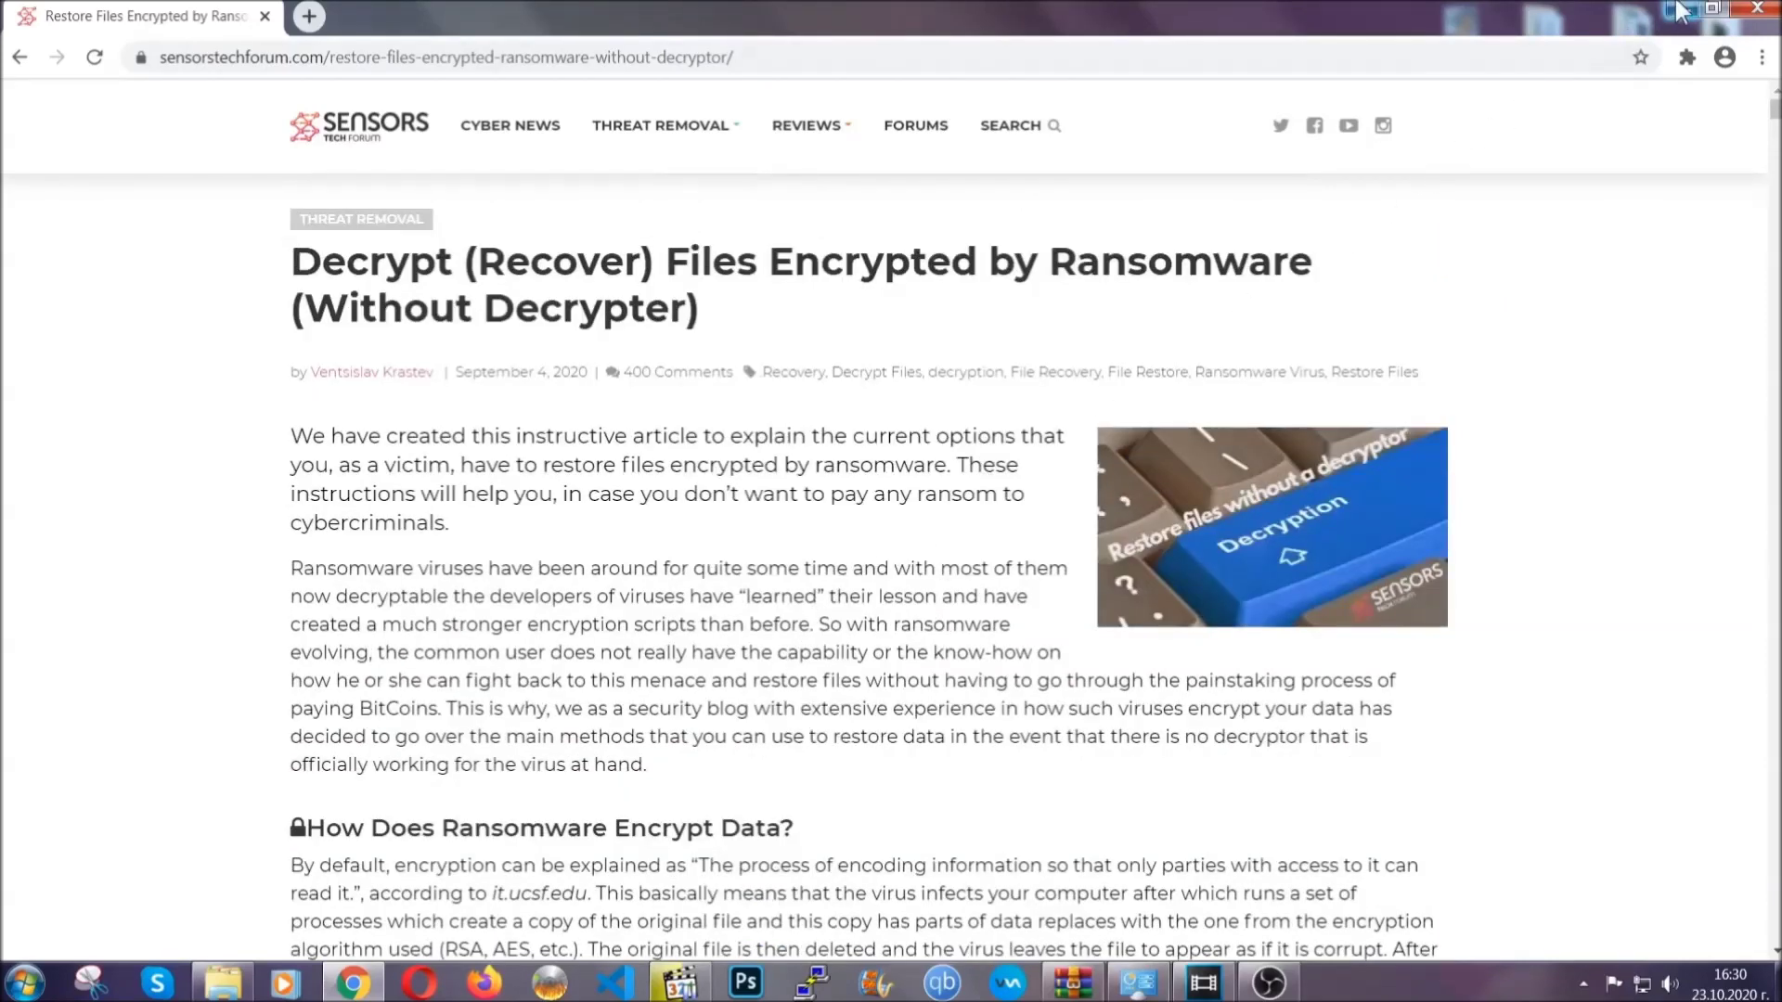
pyautogui.click(1678, 11)
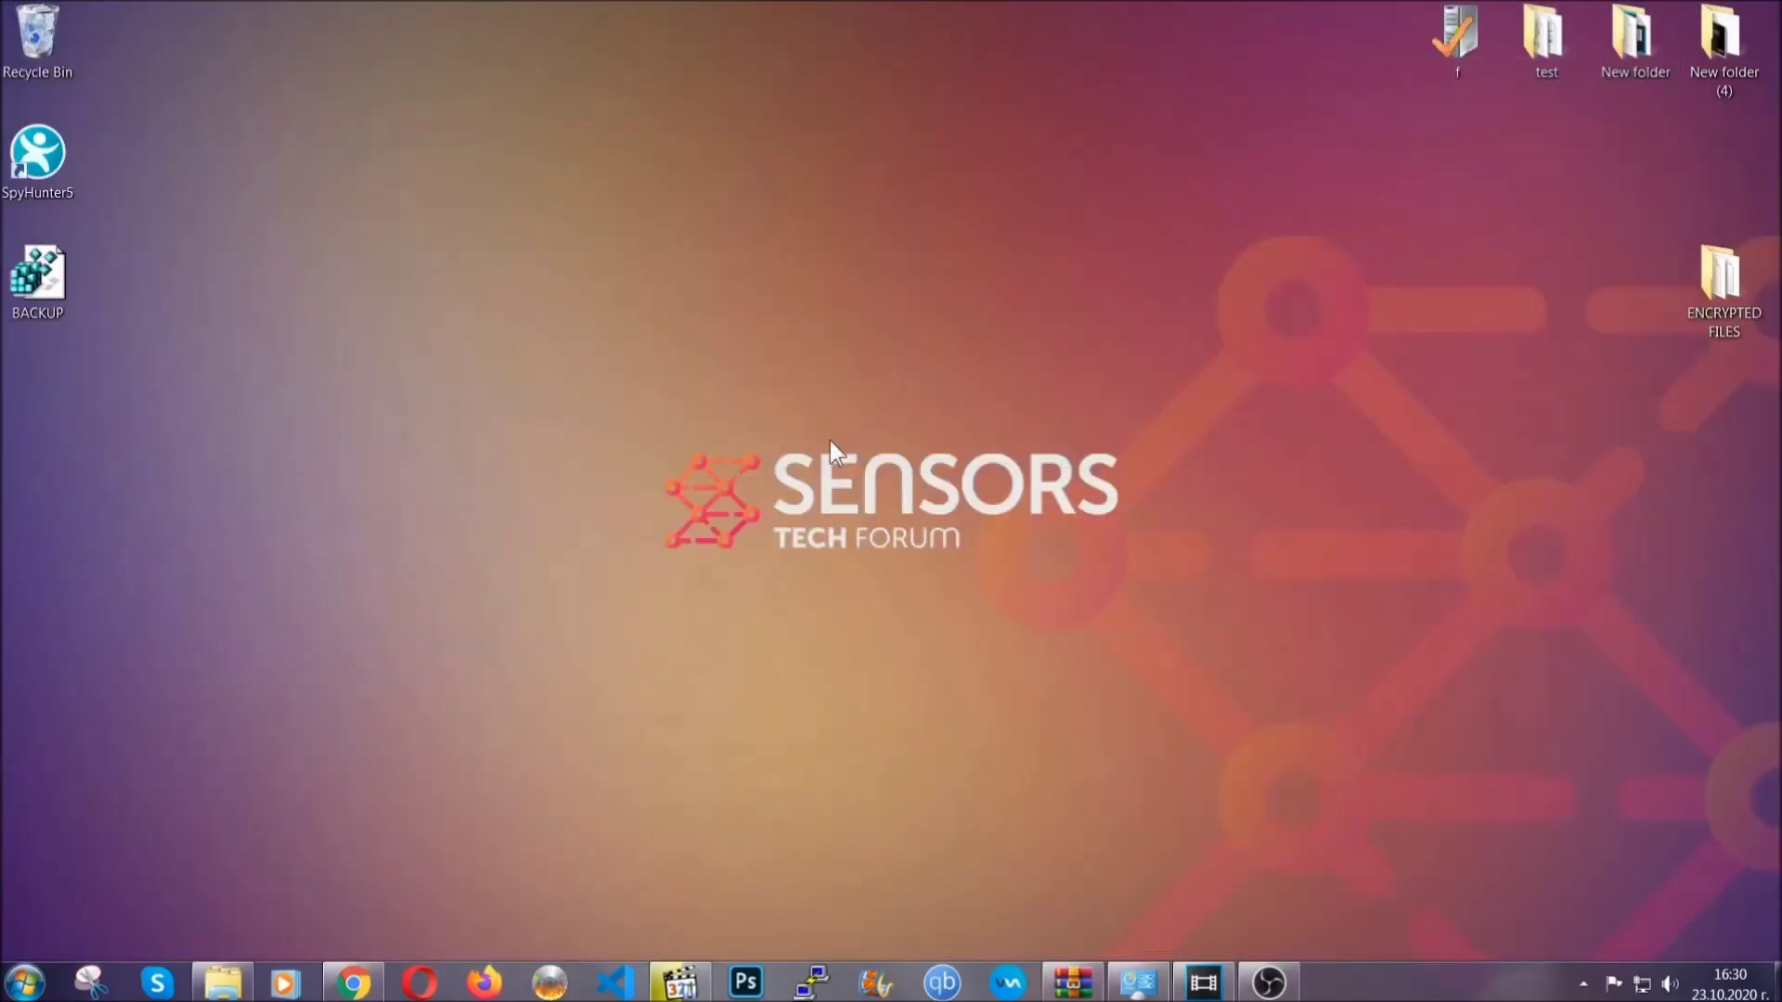